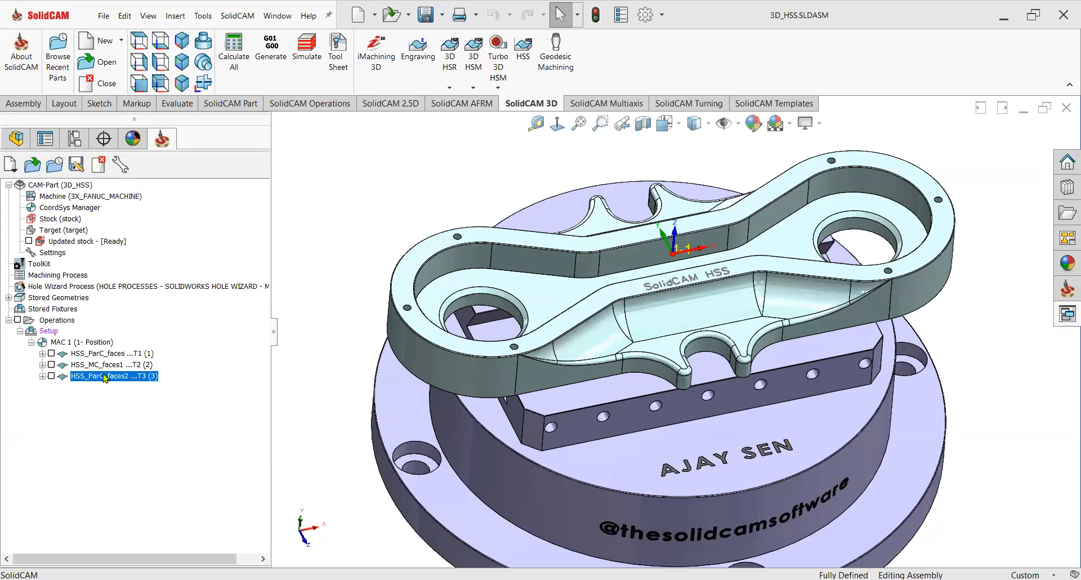
# - Show the toolpaths of the HSS_ParC_faces and HSS_MC_faces1 operations one at a time and examine them on the part
pyautogui.click(52, 354)
pyautogui.moveTo(742, 355)
pyautogui.mouseDown(button='middle')
pyautogui.moveTo(736, 334)
pyautogui.moveTo(742, 349)
pyautogui.mouseUp(button='middle')
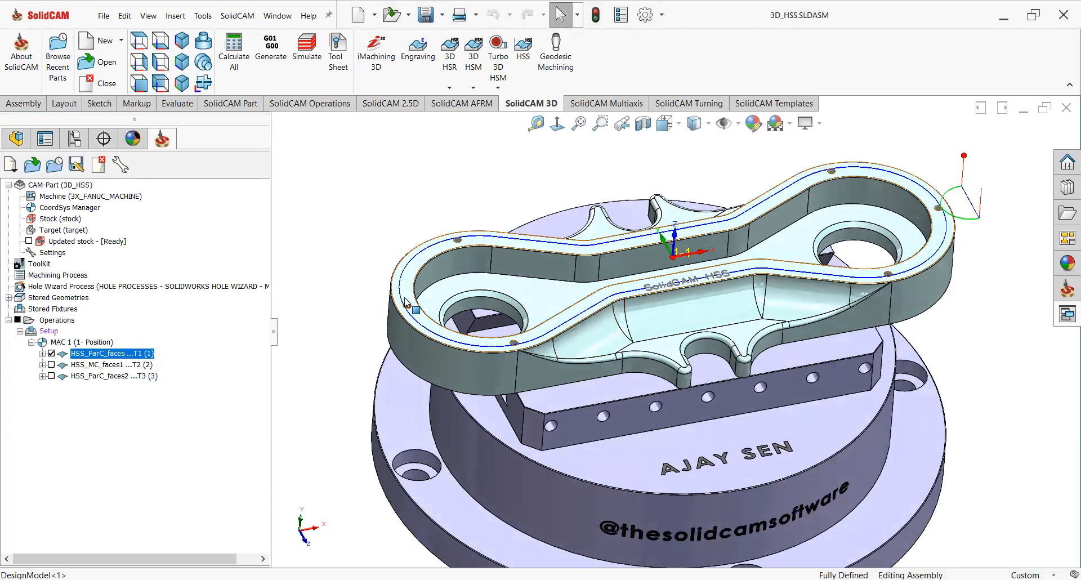
pyautogui.click(51, 354)
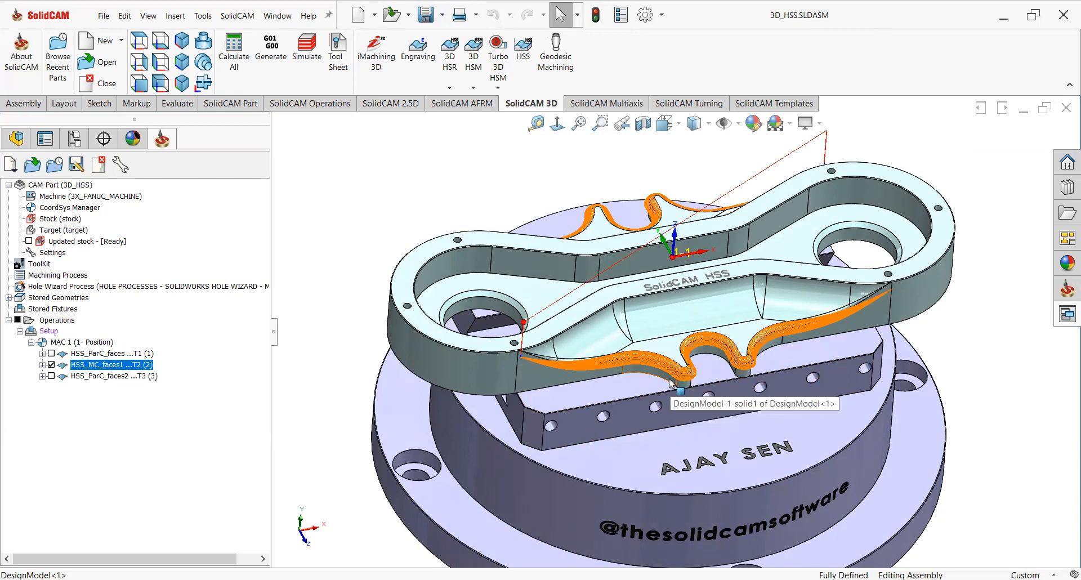
pyautogui.moveTo(740, 285); pyautogui.dragTo(741, 337, button='middle')
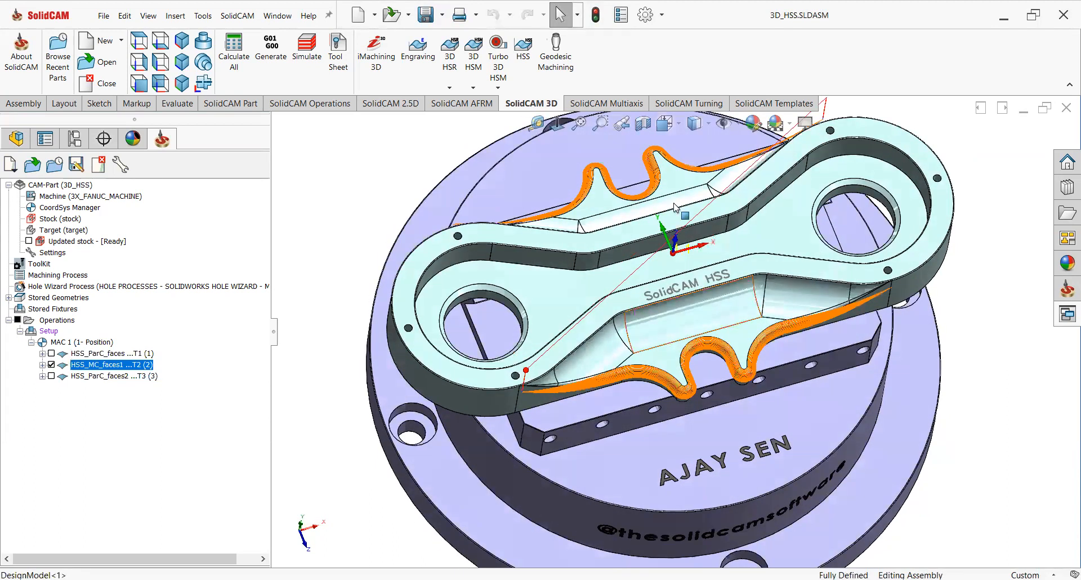
pyautogui.click(51, 365)
# - Show the HSS_ParC_faces2 toolpath and examine its passes and links inside the two round bores
pyautogui.moveTo(500, 390); pyautogui.dragTo(547, 326, button='middle')
pyautogui.scroll(-2, 518, 344)
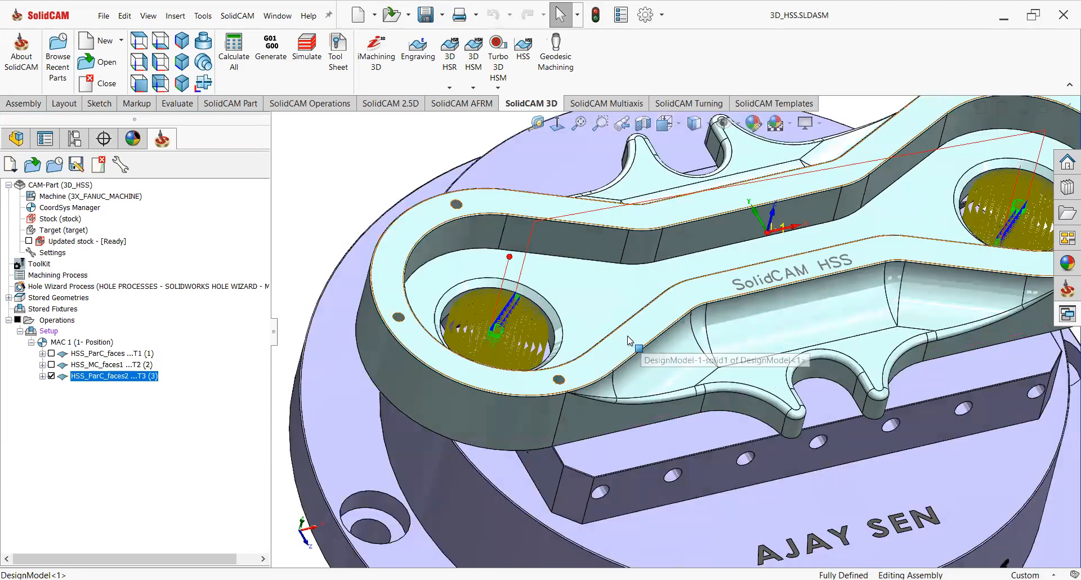
pyautogui.scroll(-2, 548, 312)
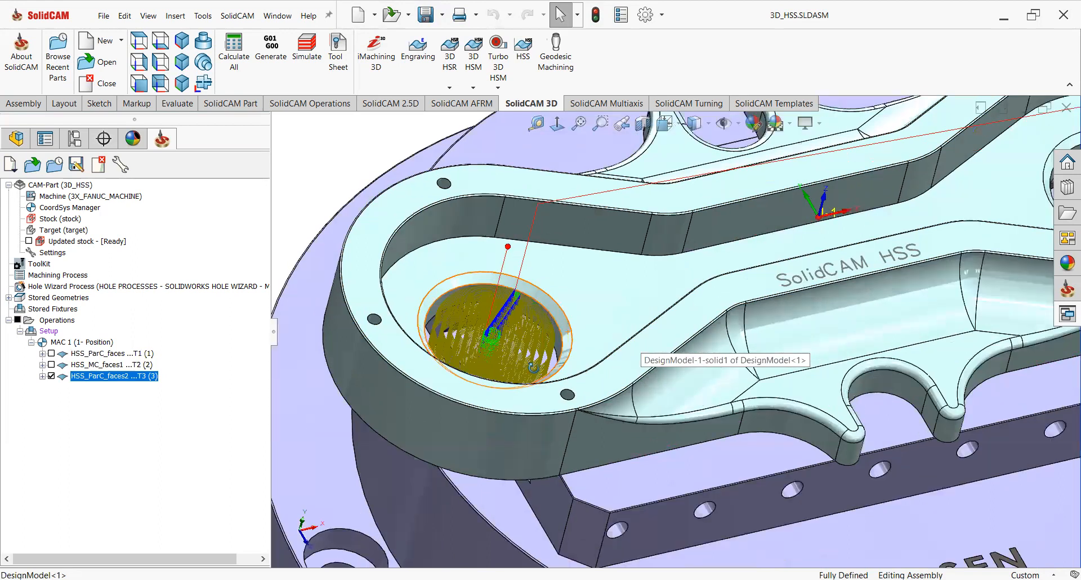
pyautogui.moveTo(537, 361); pyautogui.dragTo(528, 414, button='middle')
pyautogui.scroll(-1, 527, 417)
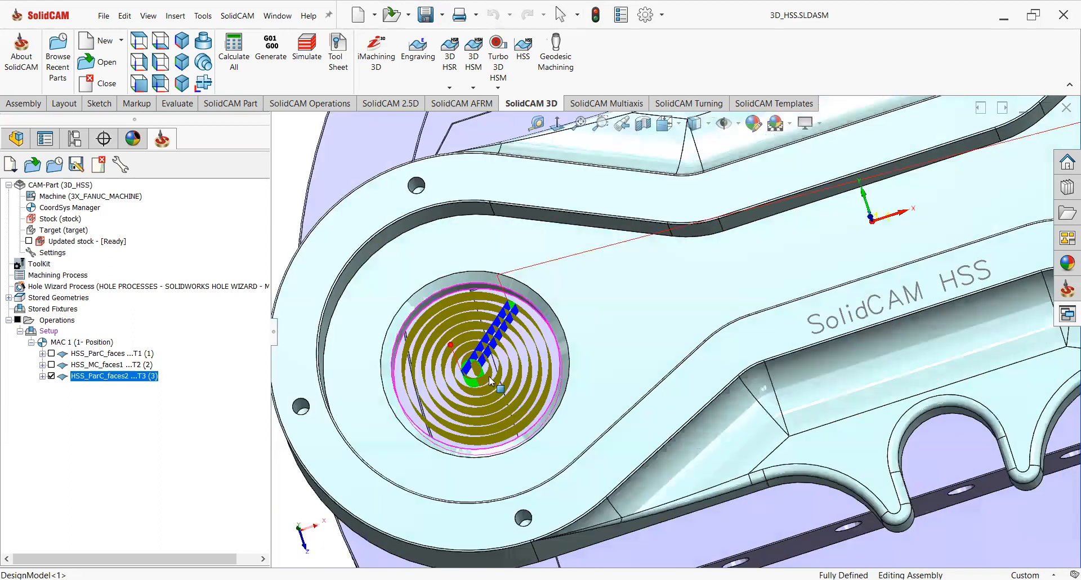
pyautogui.scroll(-1, 505, 386)
pyautogui.scroll(-1, 495, 375)
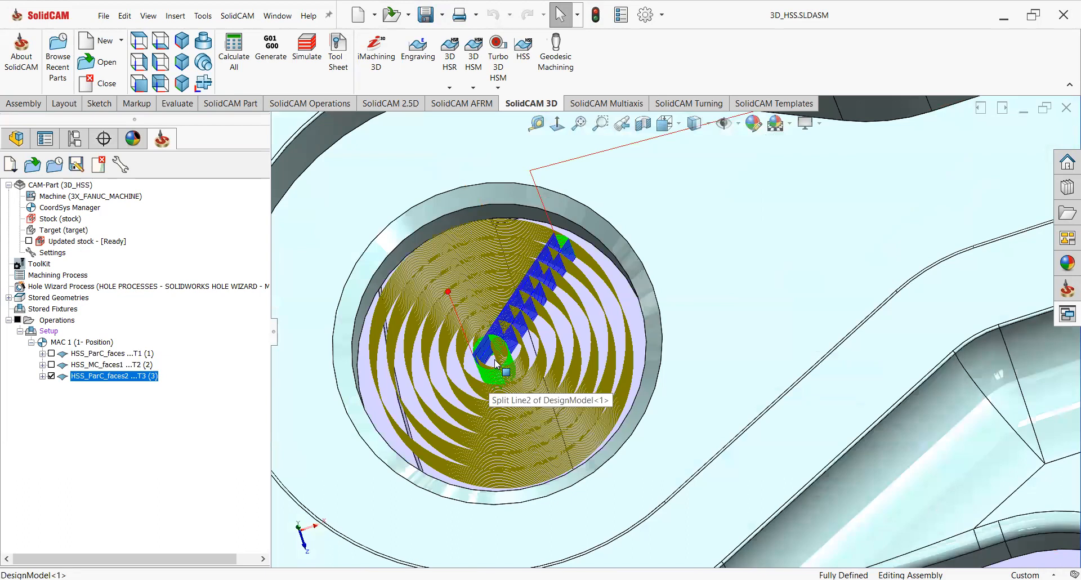
pyautogui.scroll(-1, 560, 254)
pyautogui.scroll(-1, 580, 261)
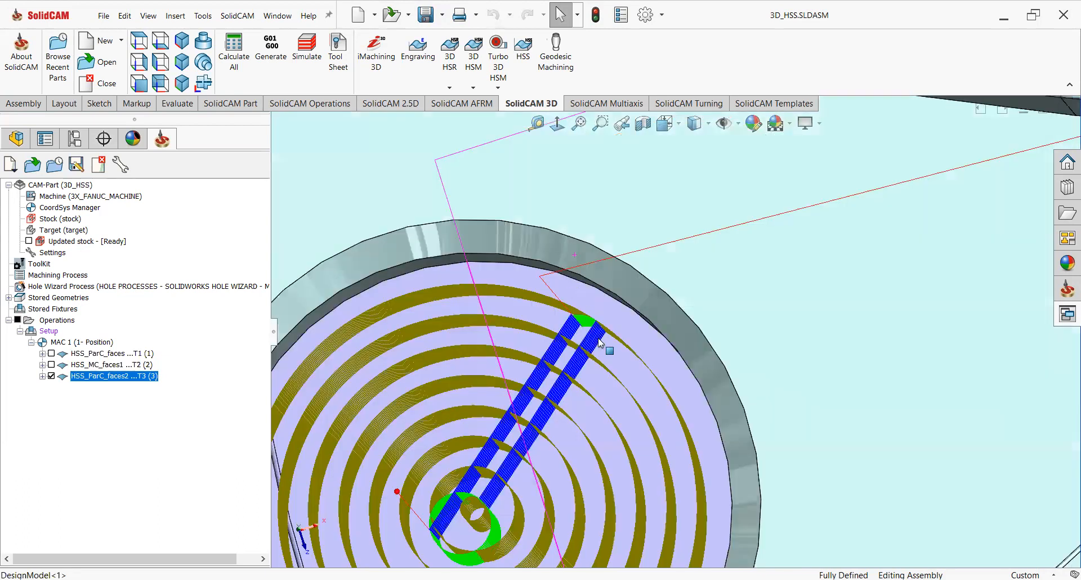
pyautogui.scroll(1, 588, 338)
pyautogui.scroll(1, 535, 358)
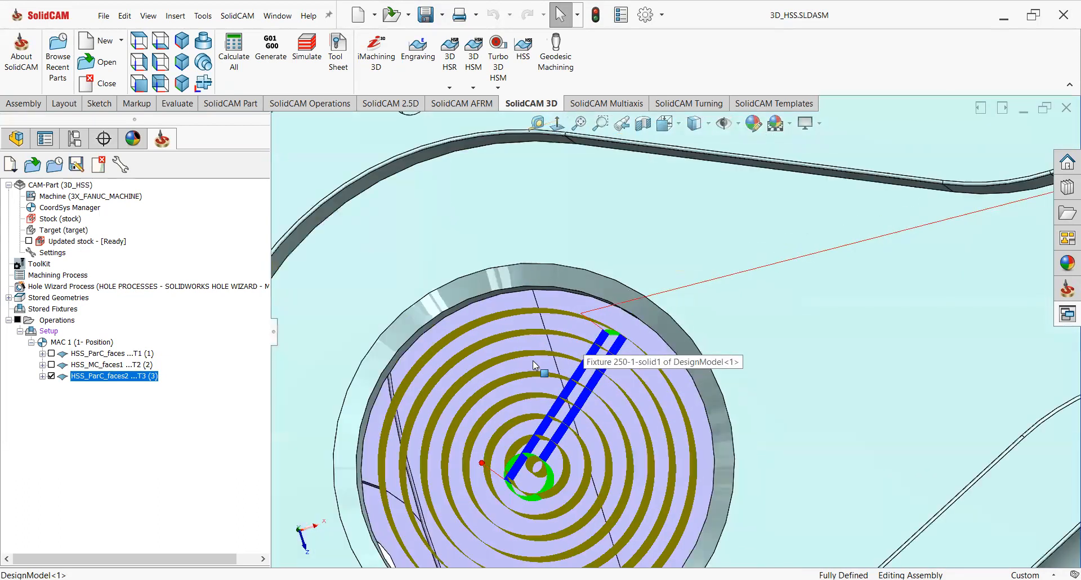
pyautogui.scroll(1, 535, 372)
pyautogui.scroll(1, 540, 382)
pyautogui.scroll(-1, 749, 349)
pyautogui.moveTo(749, 349); pyautogui.dragTo(767, 265, button='middle')
pyautogui.scroll(3, 697, 416)
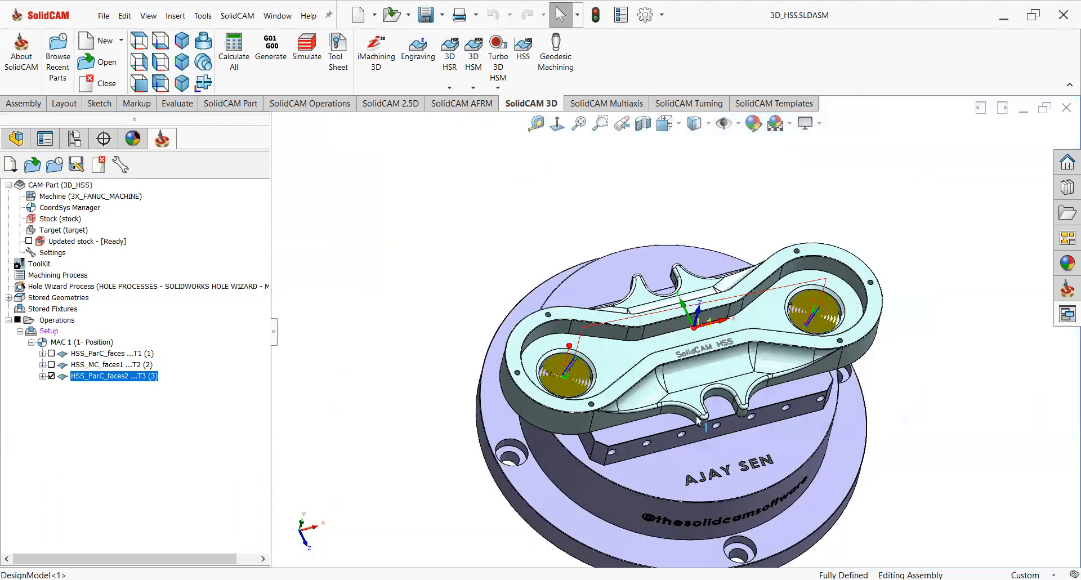
# - Inspect the filleted edge of the curved lugs on the part's side, and hide the HSS_ParC_faces2 toolpath
pyautogui.scroll(-1, 697, 419)
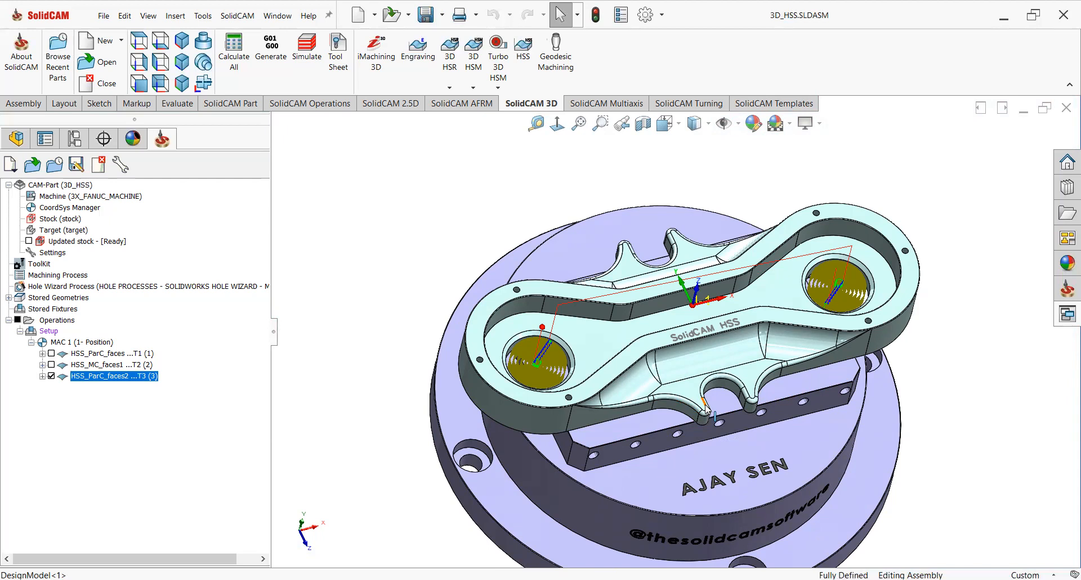
pyautogui.scroll(-3, 704, 411)
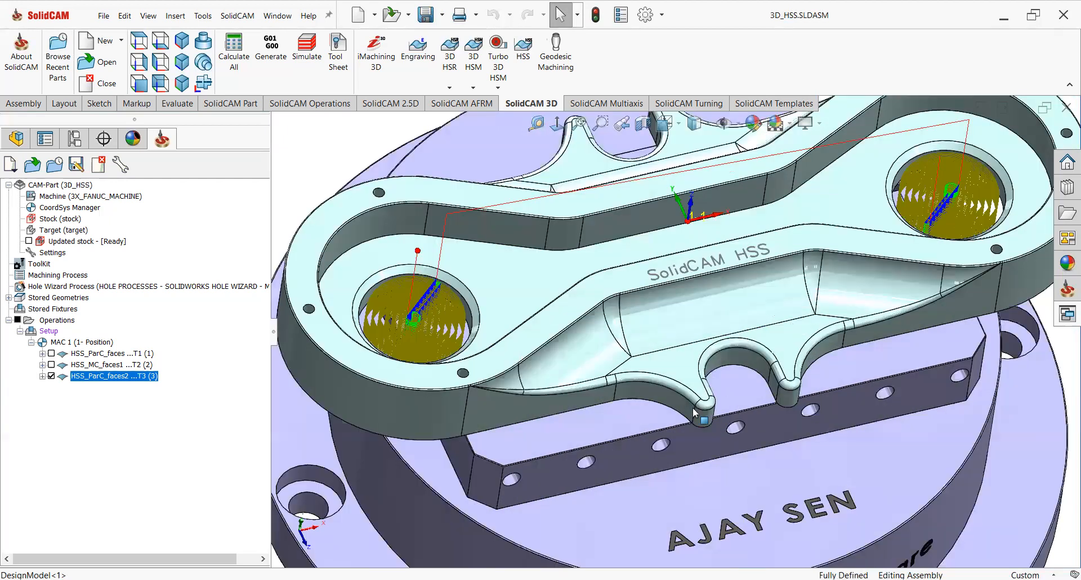
pyautogui.click(692, 399)
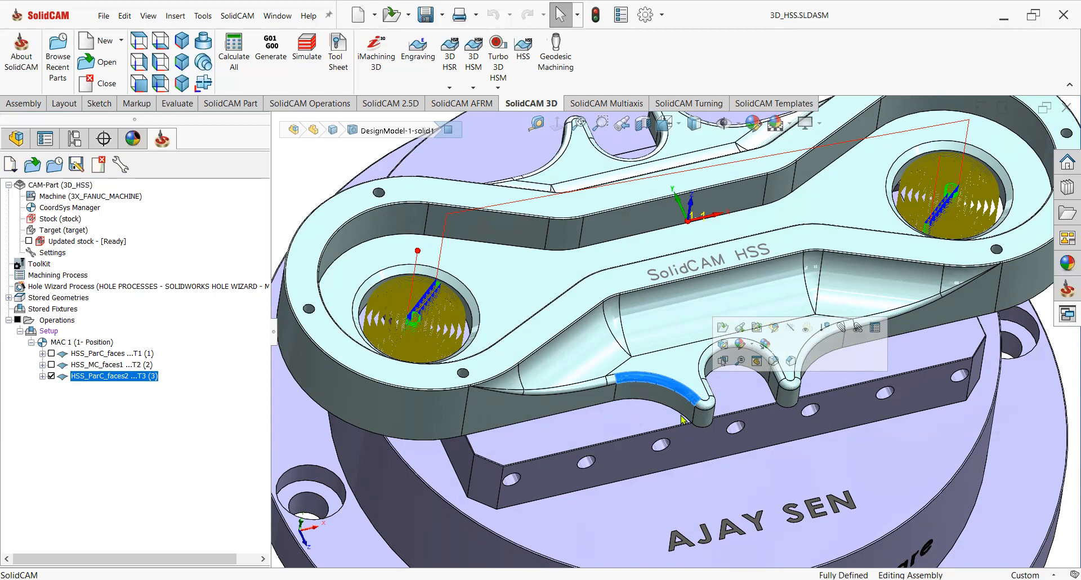
pyautogui.scroll(2, 692, 438)
pyautogui.moveTo(683, 406); pyautogui.dragTo(693, 410, button='middle')
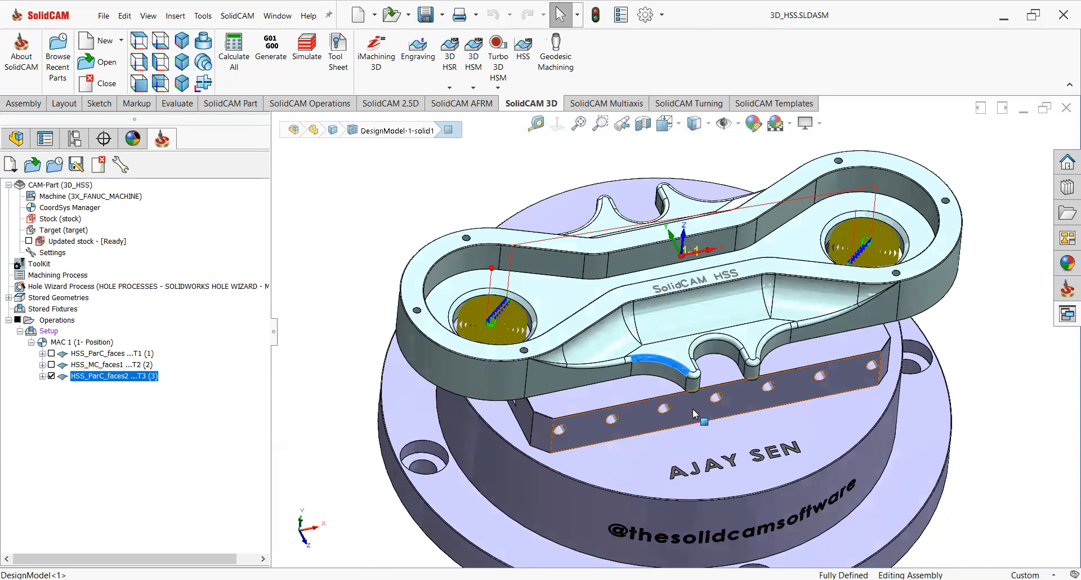
pyautogui.click(51, 376)
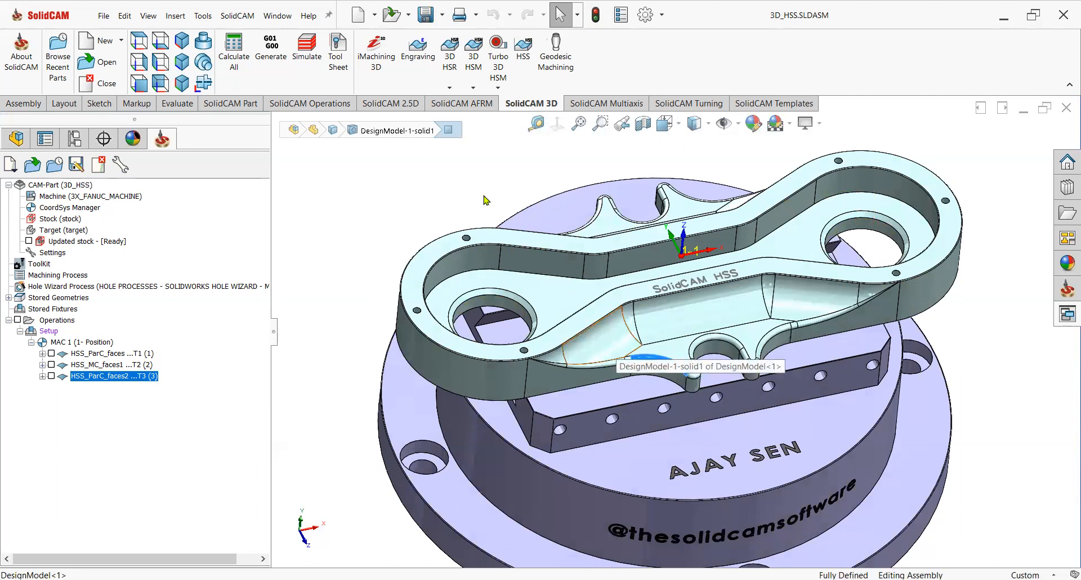
# - Create a new HSS operation and set its technology to Parallel cuts: Constant Z
pyautogui.click(532, 73)
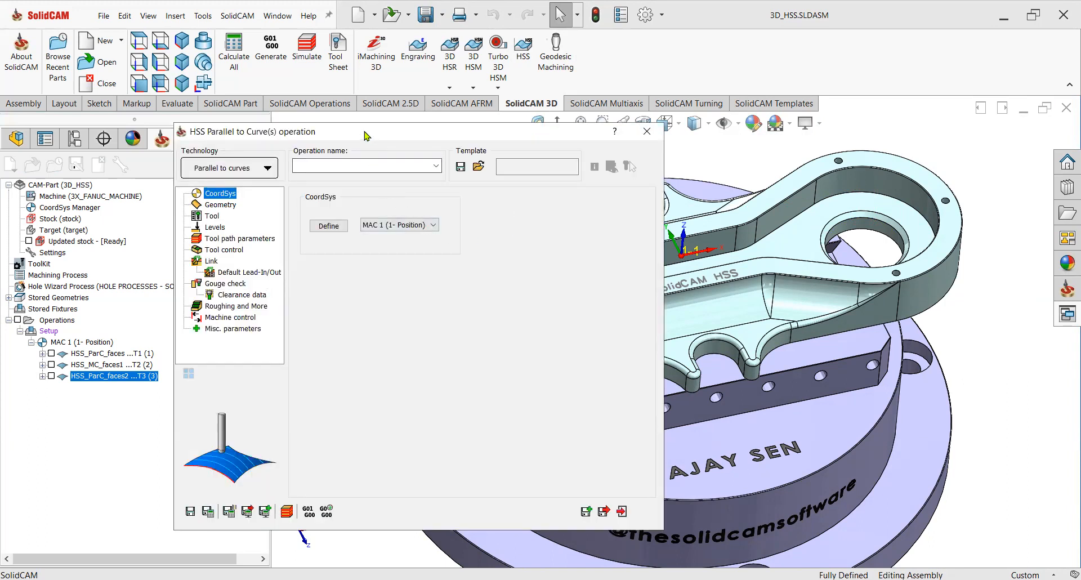
pyautogui.moveTo(366, 135); pyautogui.dragTo(290, 124)
pyautogui.click(179, 160)
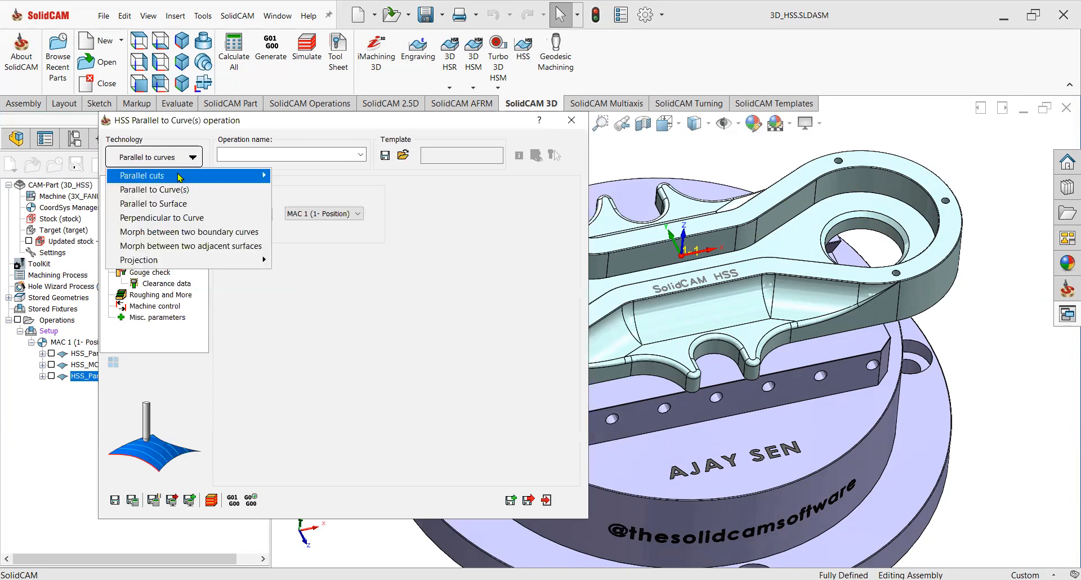
pyautogui.moveTo(179, 178)
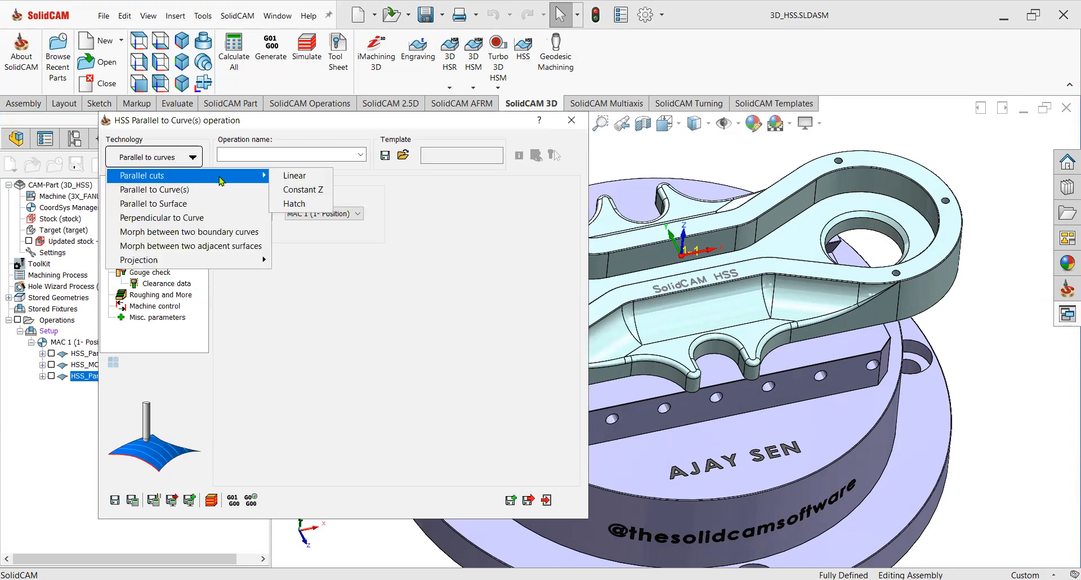
pyautogui.click(298, 191)
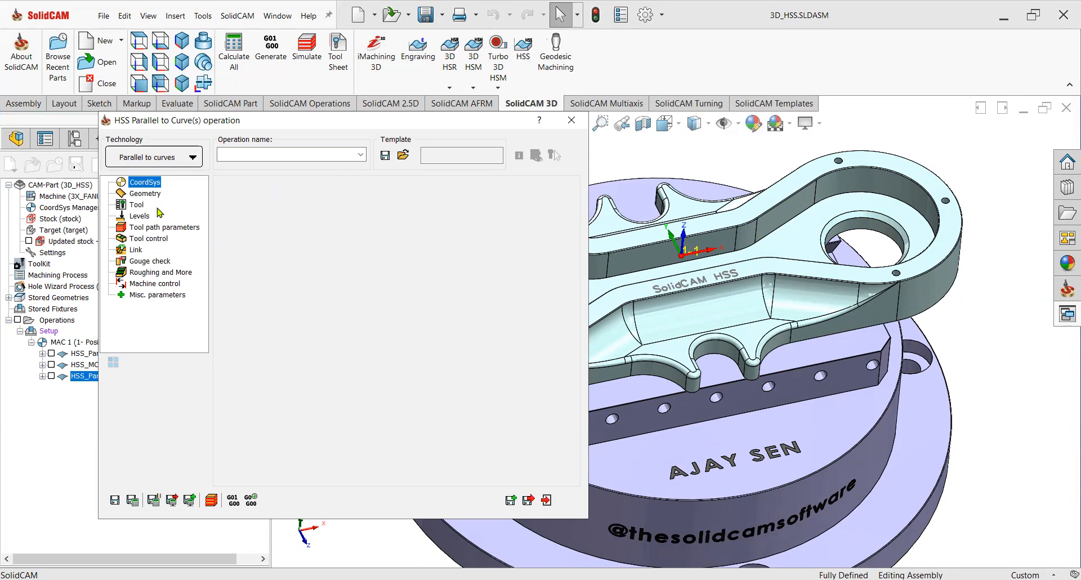
# - Start a new drive surface selection and pick the pocket's inner wall faces along its far side and around both rounded ends
pyautogui.click(145, 194)
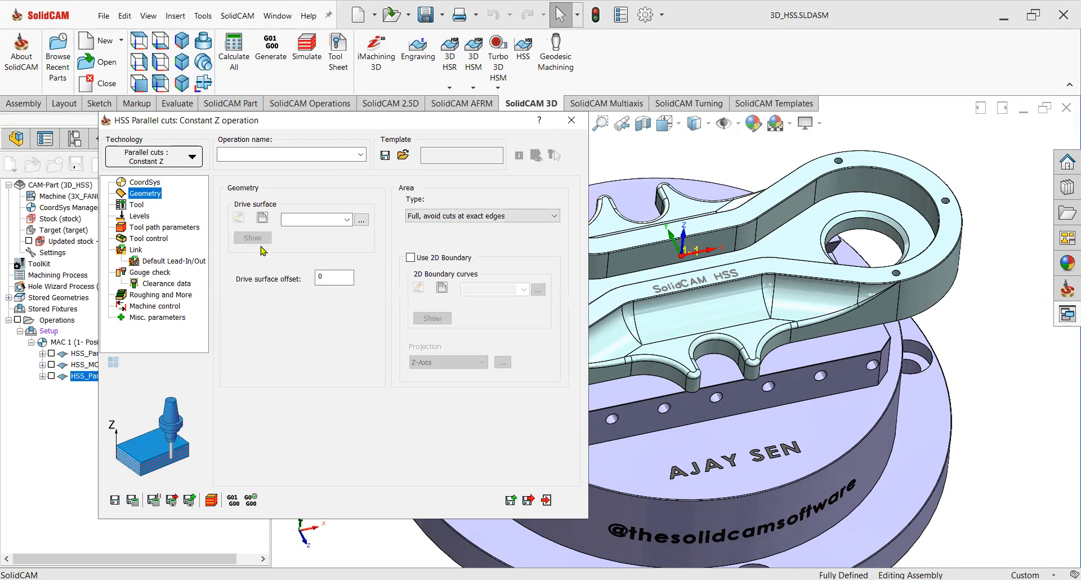
pyautogui.click(262, 218)
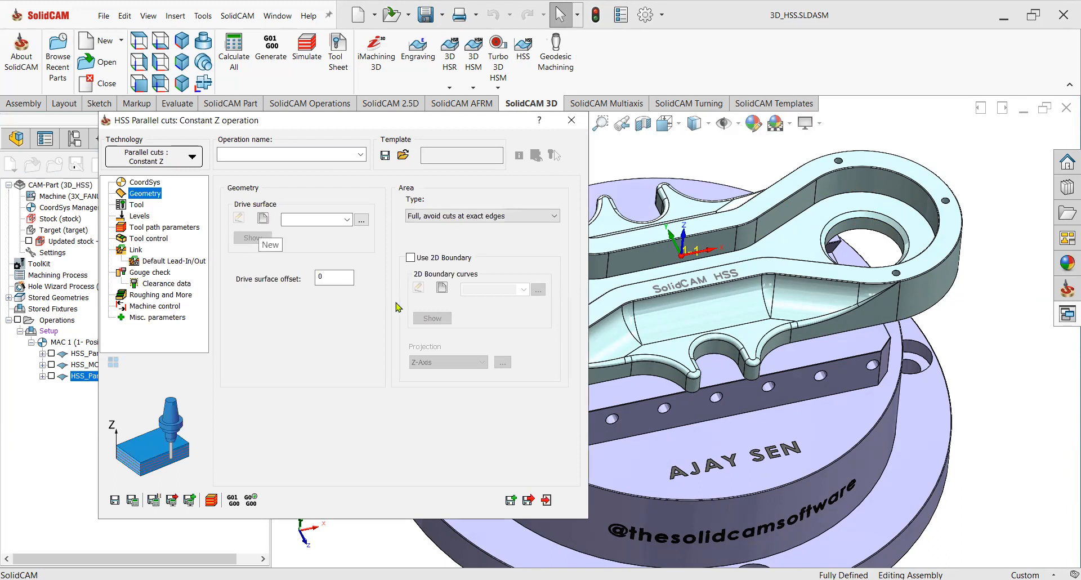
pyautogui.scroll(-2, 631, 386)
pyautogui.moveTo(638, 379)
pyautogui.mouseDown(button='middle')
pyautogui.moveTo(631, 325)
pyautogui.moveTo(639, 378)
pyautogui.moveTo(638, 362)
pyautogui.mouseUp(button='middle')
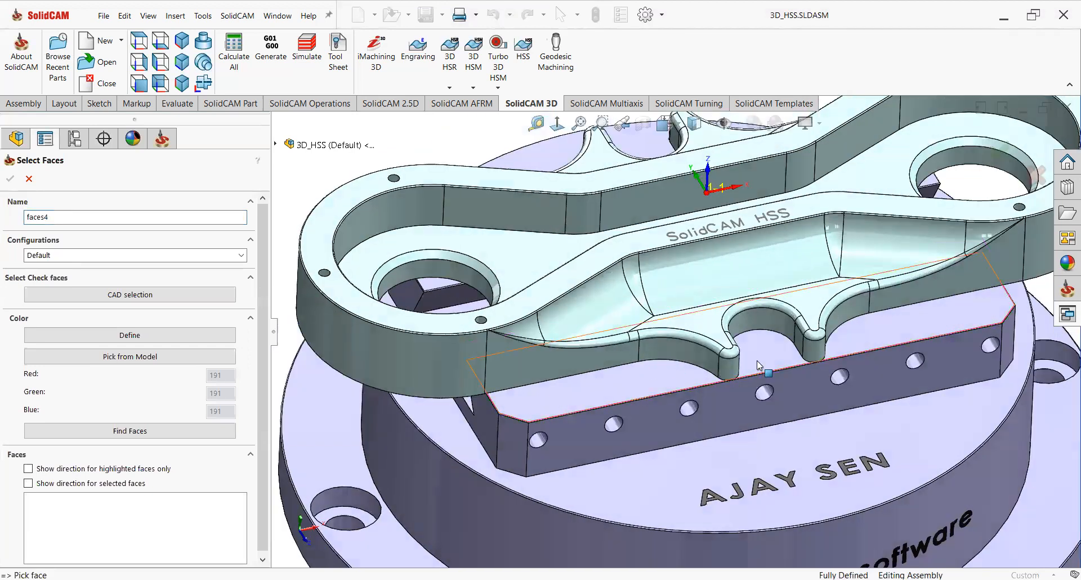
pyautogui.scroll(1, 635, 309)
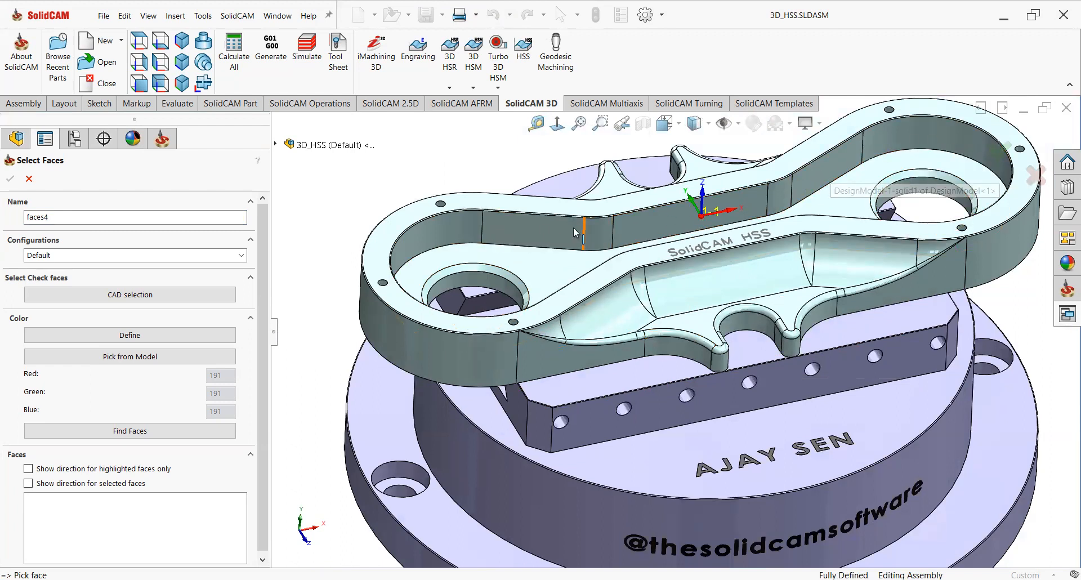
pyautogui.click(482, 229)
pyautogui.click(533, 230)
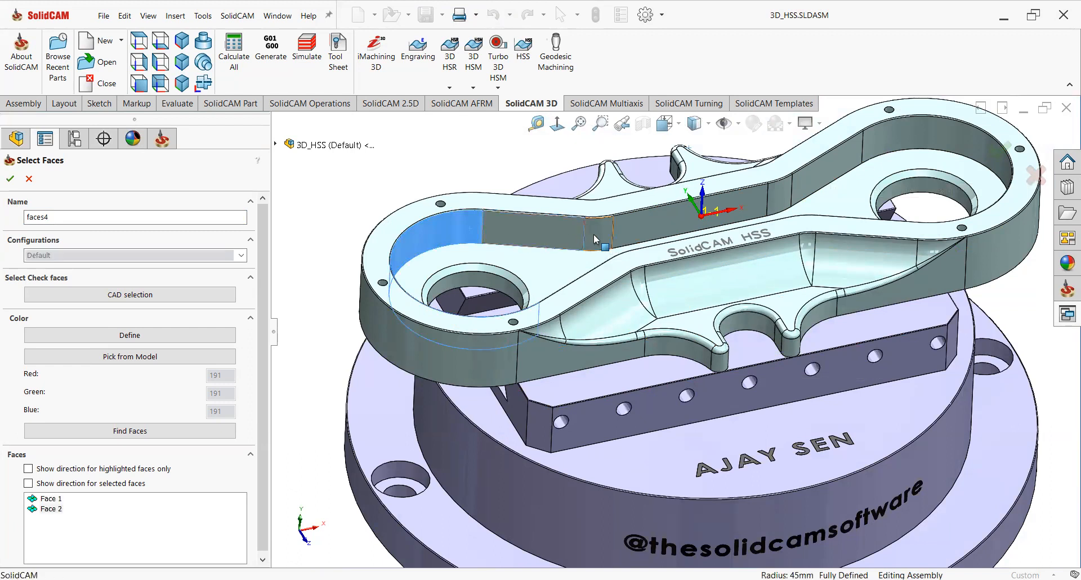
pyautogui.click(593, 235)
pyautogui.click(665, 230)
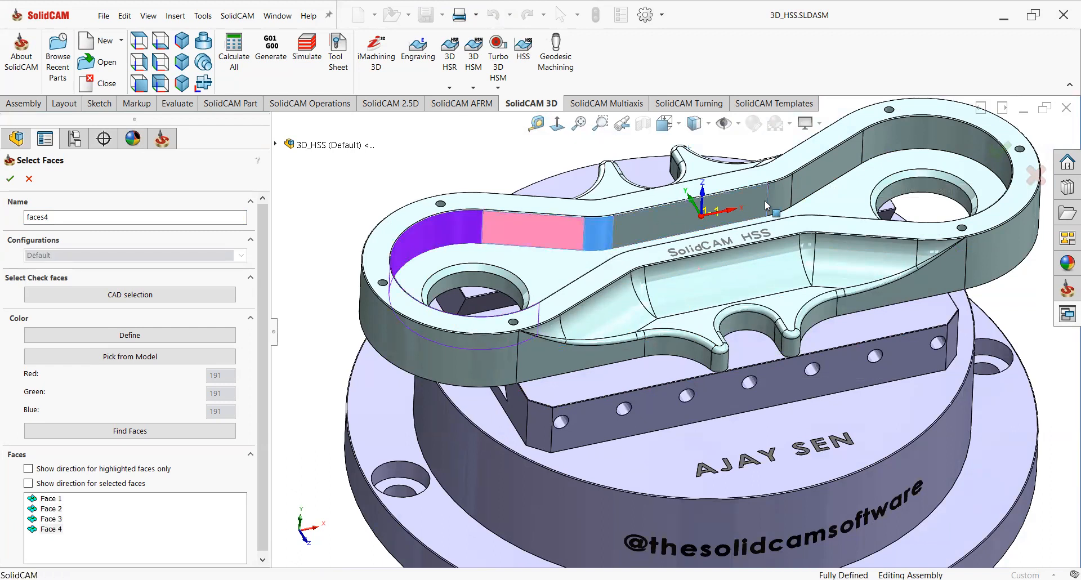
pyautogui.click(783, 199)
pyautogui.click(811, 180)
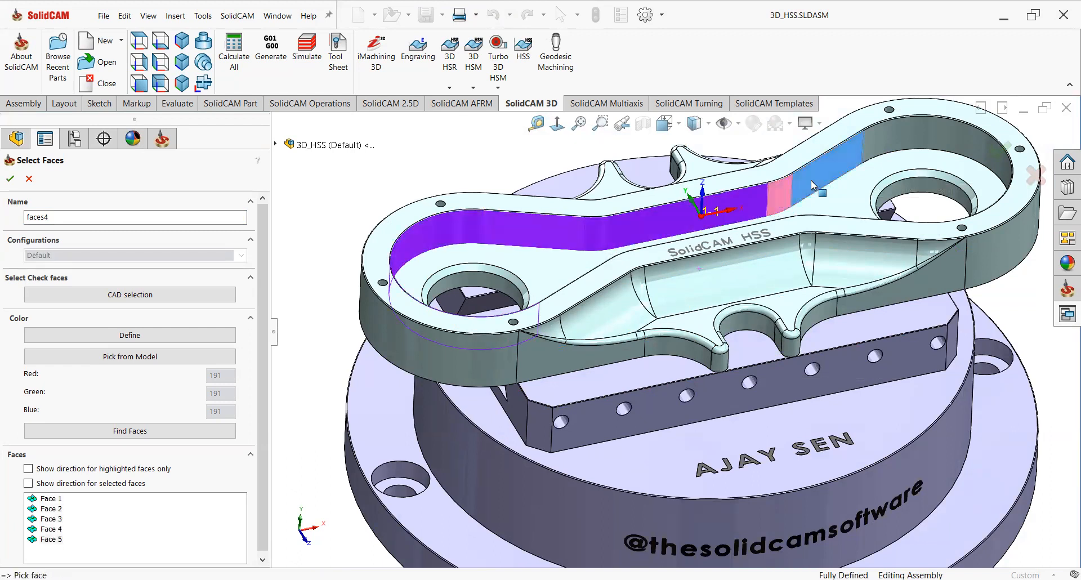
pyautogui.click(875, 165)
pyautogui.click(898, 139)
# - Add the remaining inner wall faces beside the SolidCAM HSS engraving to complete the drive surface selection
pyautogui.moveTo(875, 213); pyautogui.dragTo(868, 291, button='middle')
pyautogui.click(867, 289)
pyautogui.click(841, 300)
pyautogui.click(818, 317)
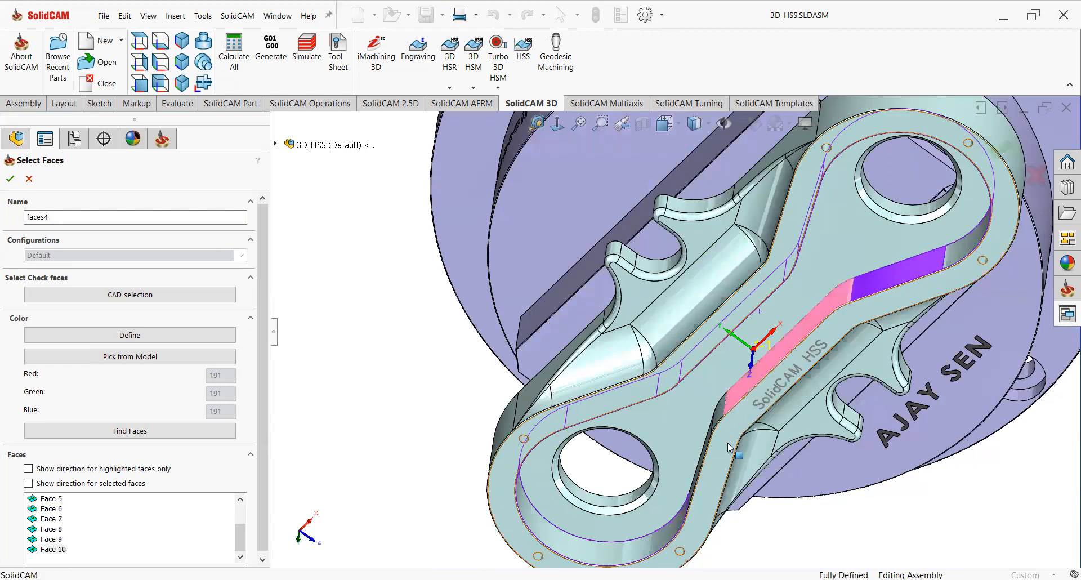
pyautogui.moveTo(753, 437); pyautogui.dragTo(807, 344, button='middle')
pyautogui.click(711, 417)
pyautogui.click(679, 459)
pyautogui.moveTo(747, 468); pyautogui.dragTo(717, 287, button='middle')
pyautogui.click(11, 179)
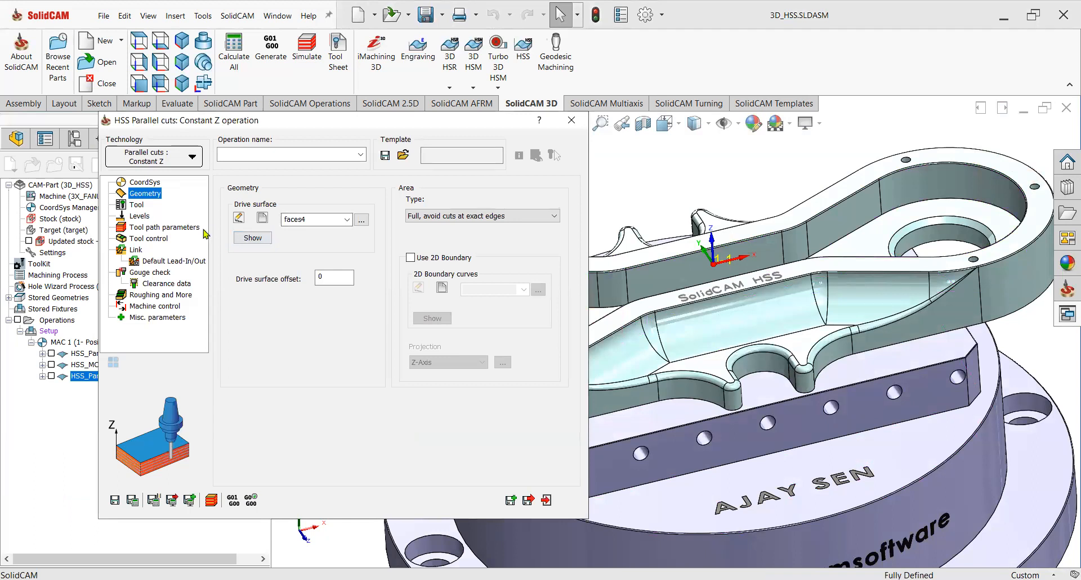
# - Add a new 6 mm end mill to the tool table and assign it to the Constant Z operation
pyautogui.doubleClick(324, 278)
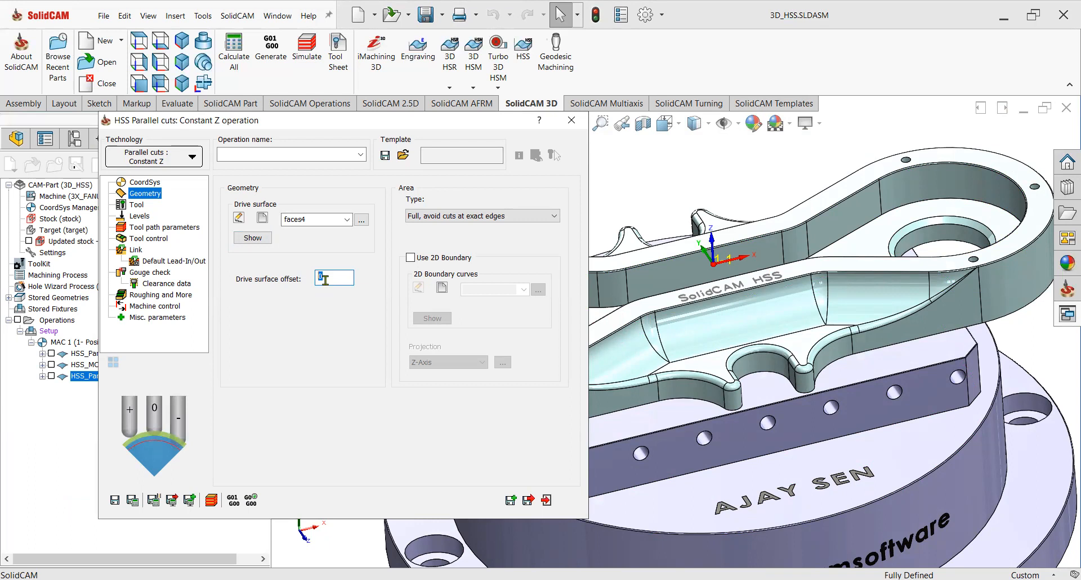
pyautogui.click(138, 205)
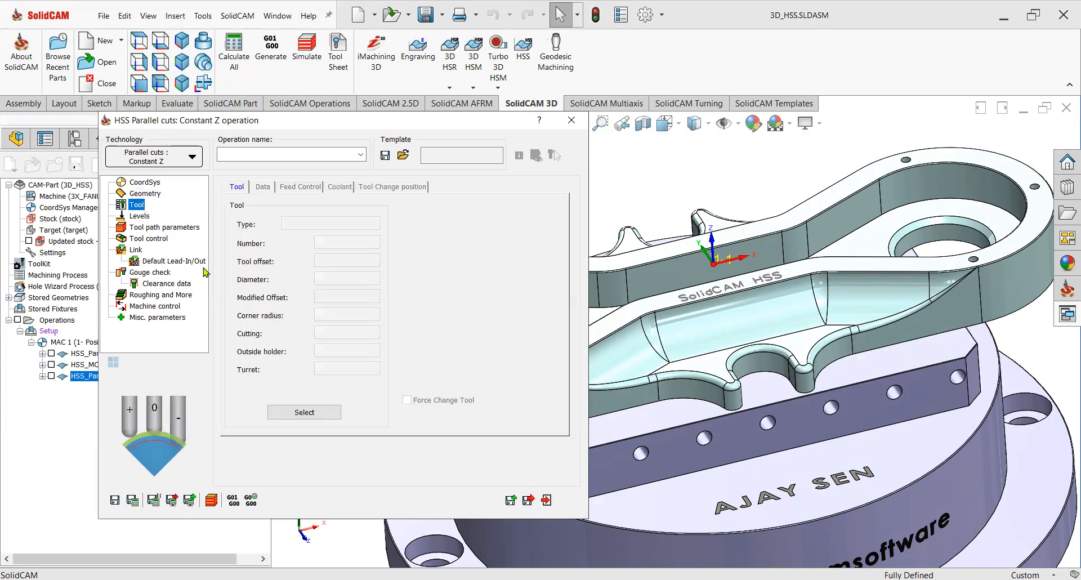
pyautogui.click(304, 413)
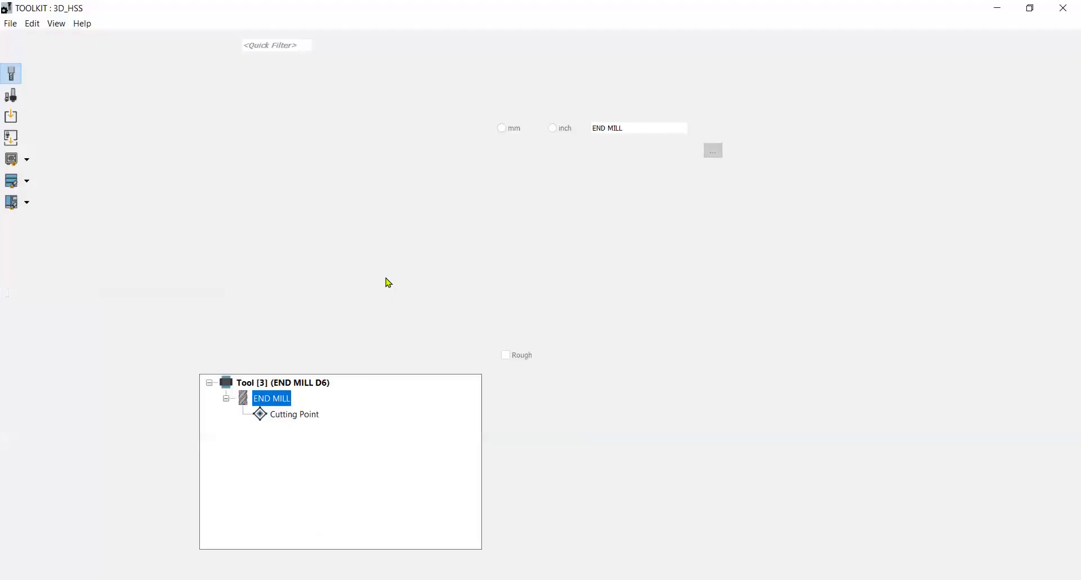
pyautogui.click(97, 140)
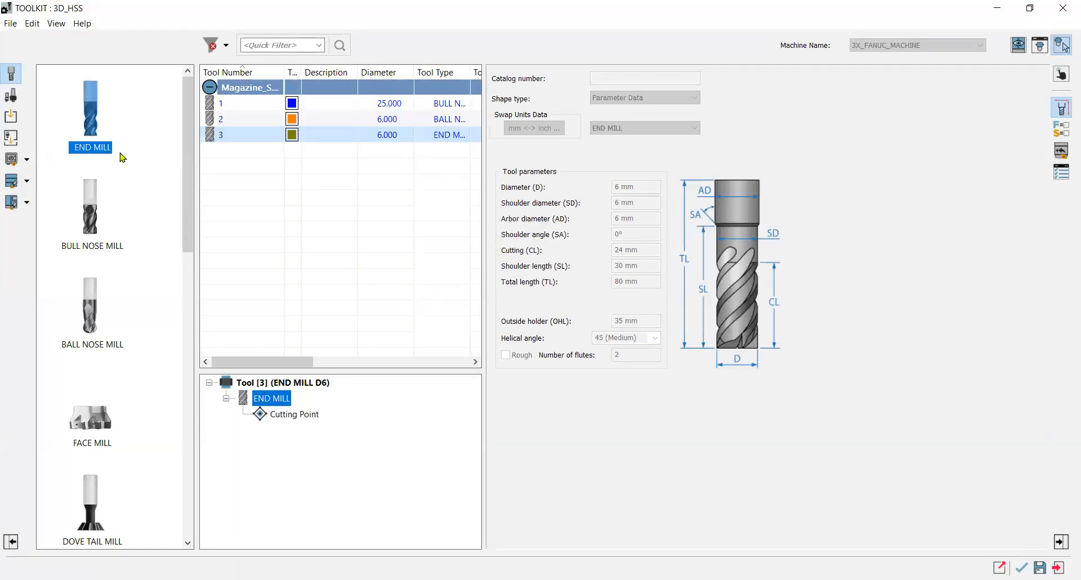
pyautogui.click(346, 230)
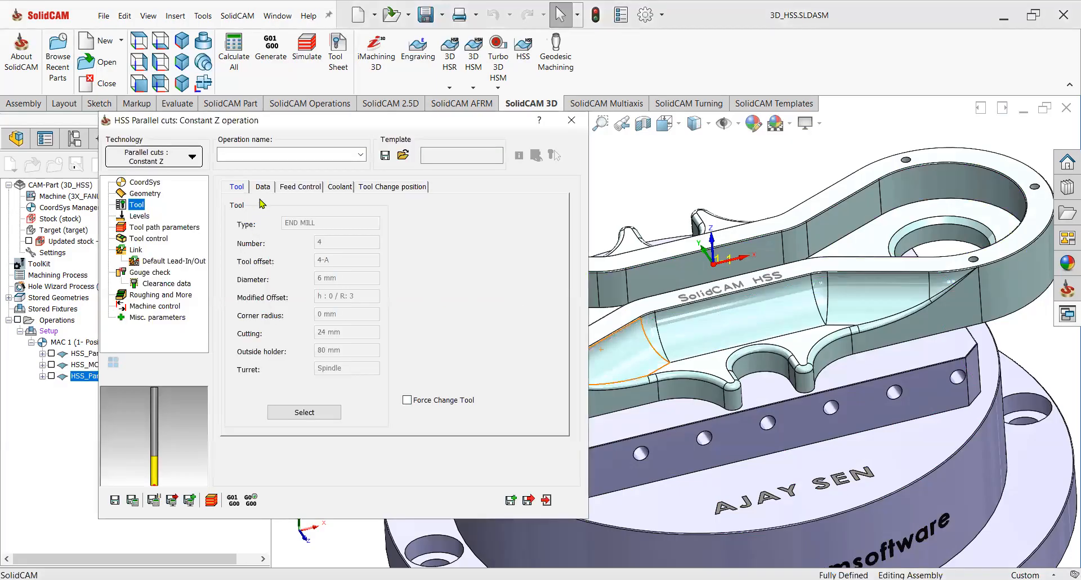
# - Review the cutting feed and spindle speed in the end mill's cutting data
pyautogui.click(263, 187)
pyautogui.doubleClick(343, 237)
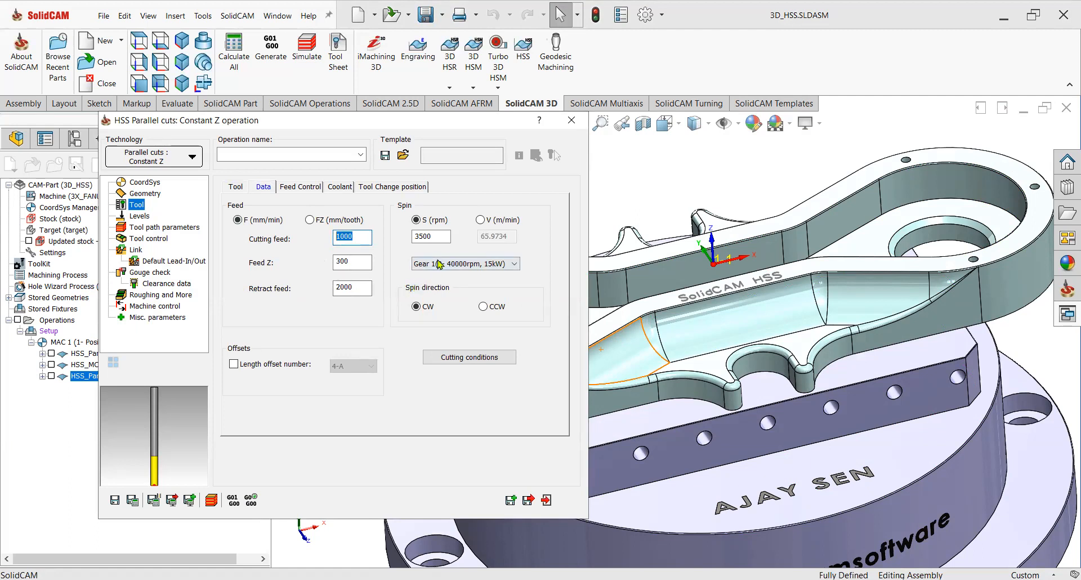
pyautogui.doubleClick(438, 236)
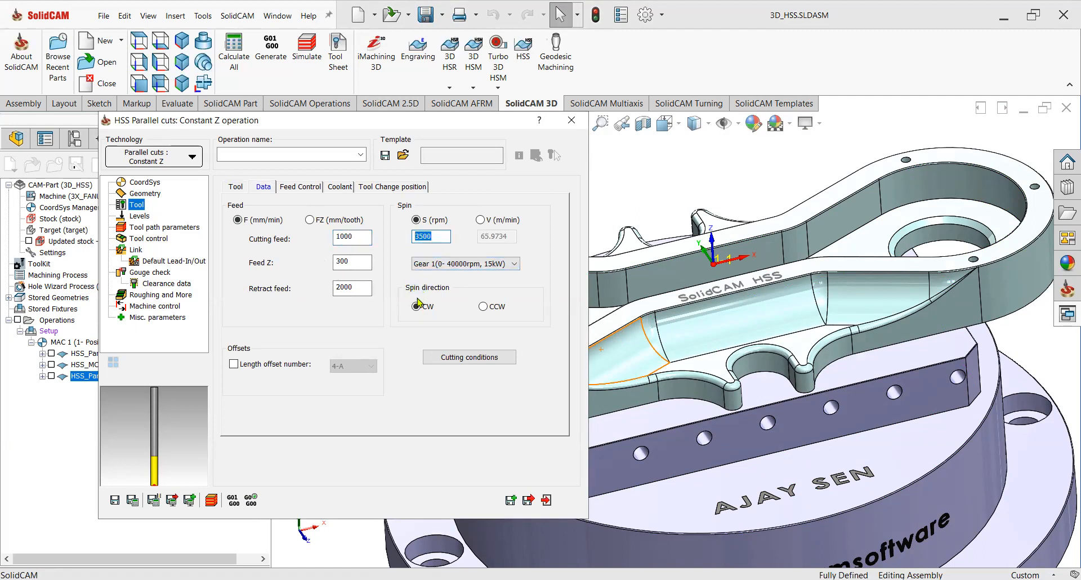
# - Set the operation's clearance area type to Plane along the Z-Axis with a user-defined plane height of 25
pyautogui.click(144, 217)
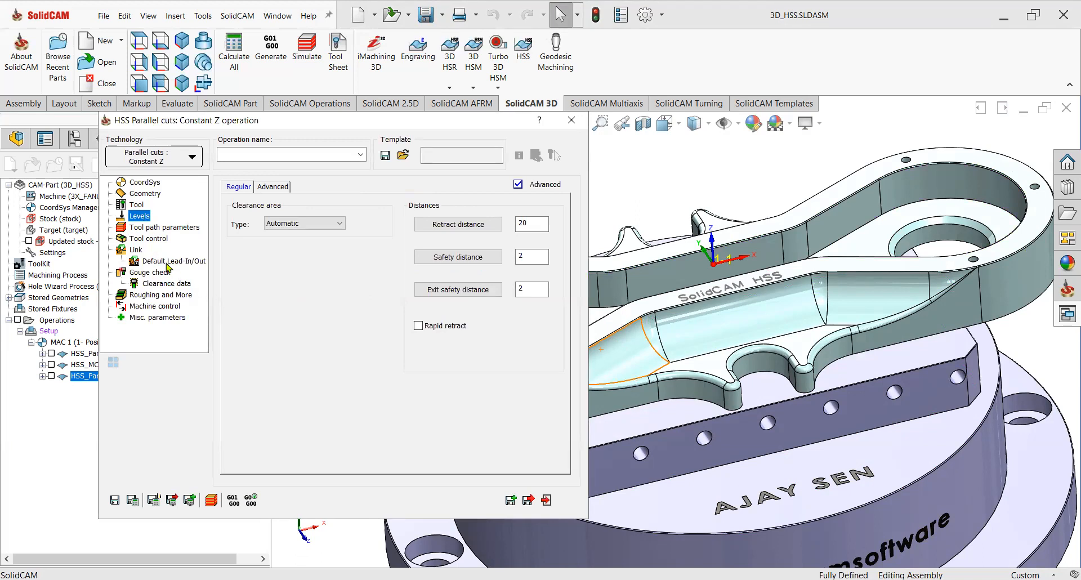
pyautogui.click(277, 224)
pyautogui.press('Down')
pyautogui.click(297, 259)
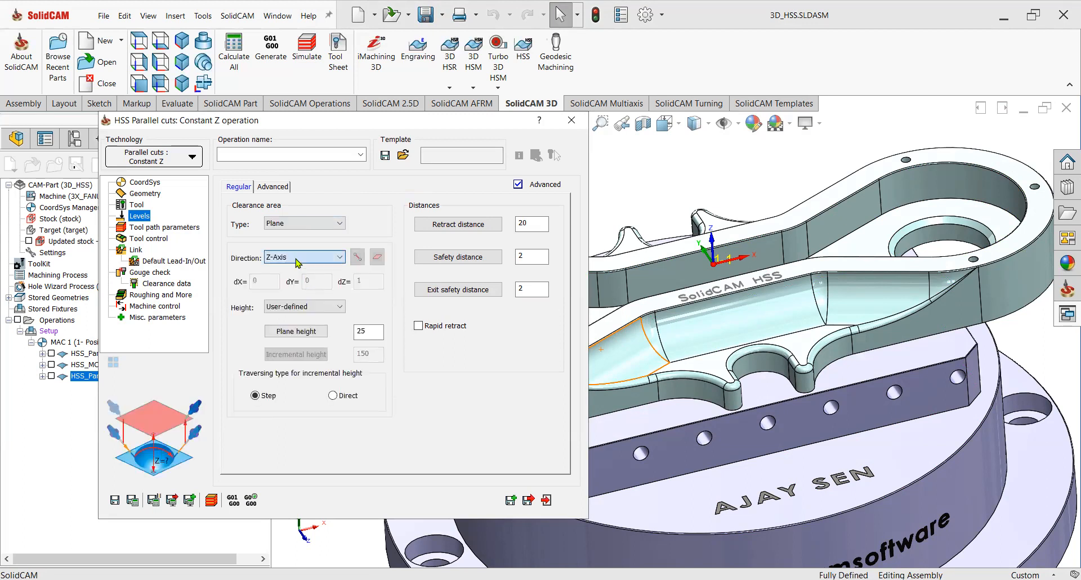
pyautogui.moveTo(370, 333); pyautogui.dragTo(344, 336)
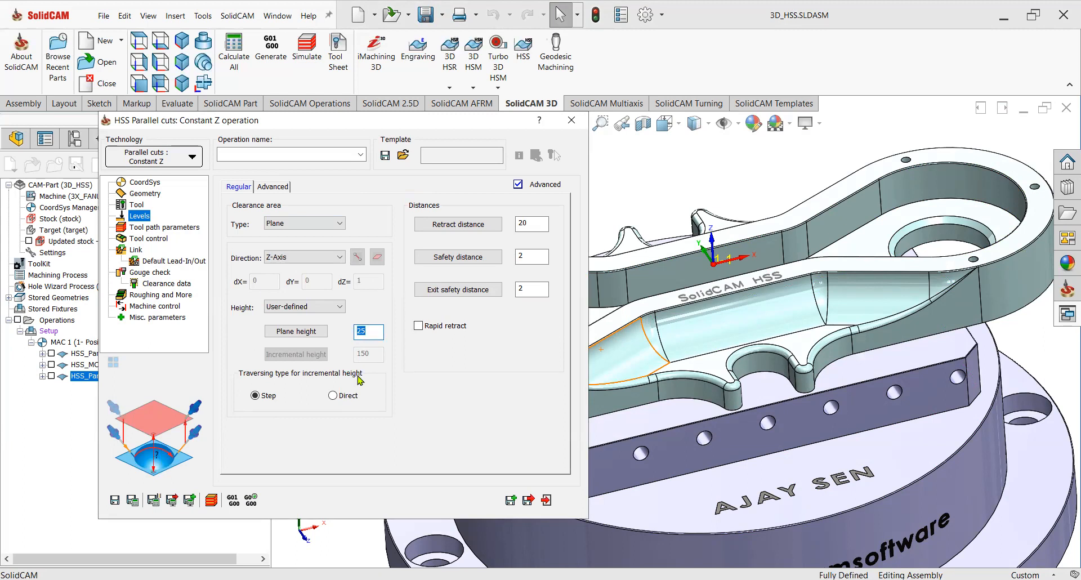
# - Check the surface quality and tool control parameters, set the cutting method to One way, and calculate the toolpath
pyautogui.click(153, 228)
pyautogui.click(346, 345)
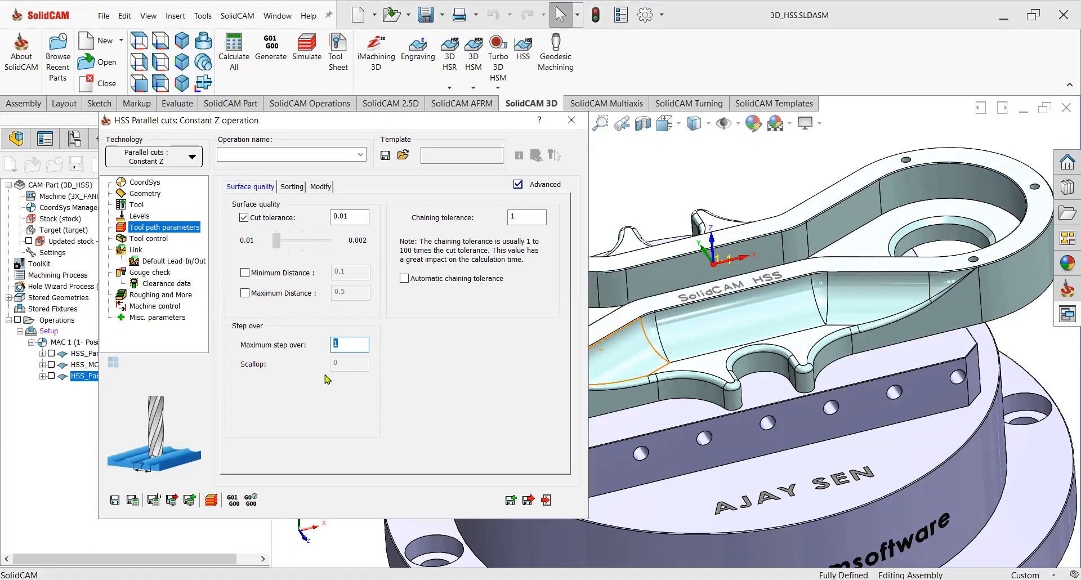
pyautogui.click(152, 241)
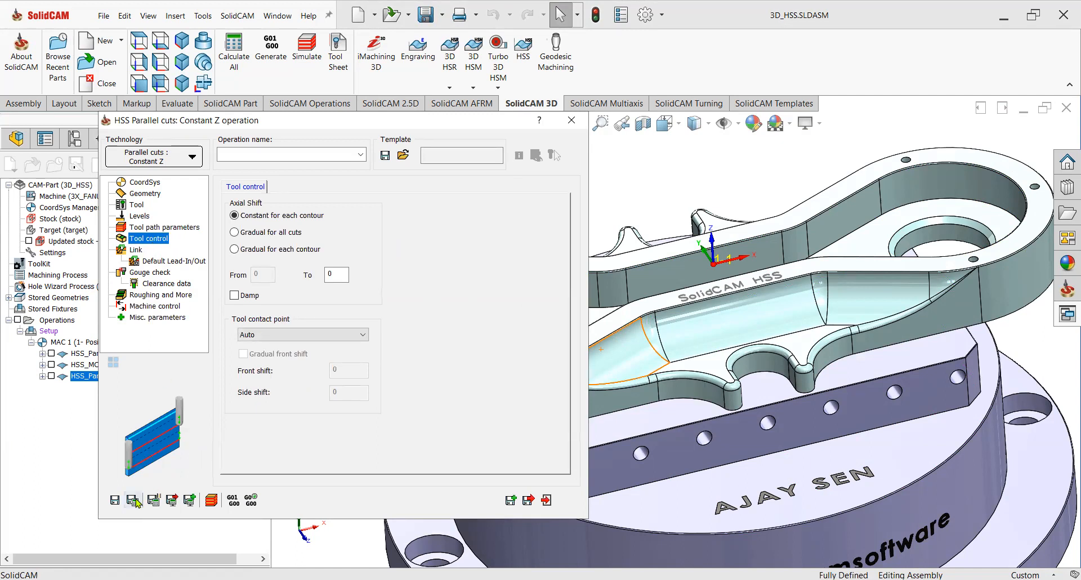
pyautogui.click(157, 230)
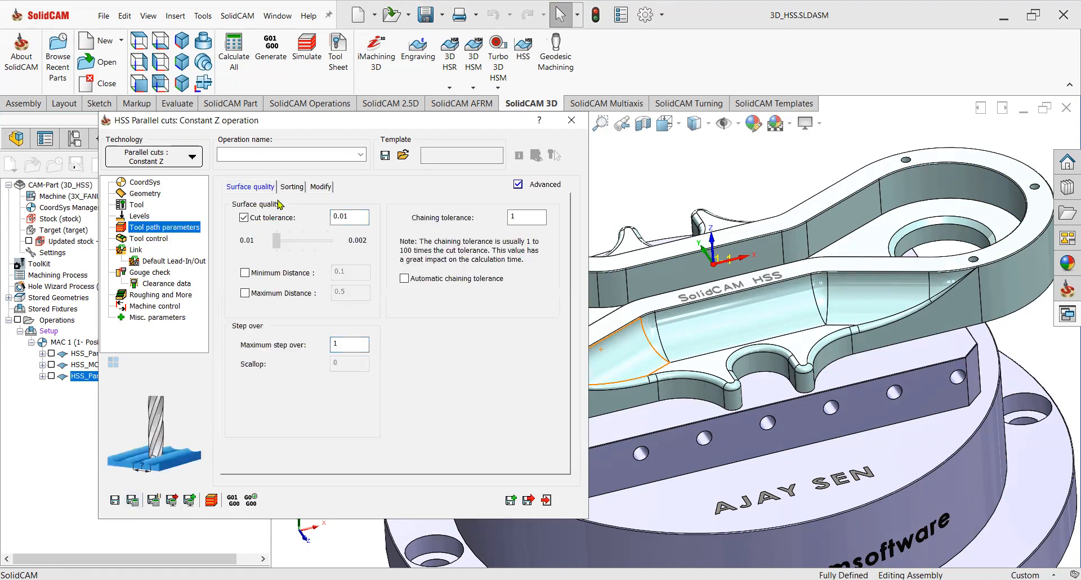
pyautogui.click(292, 187)
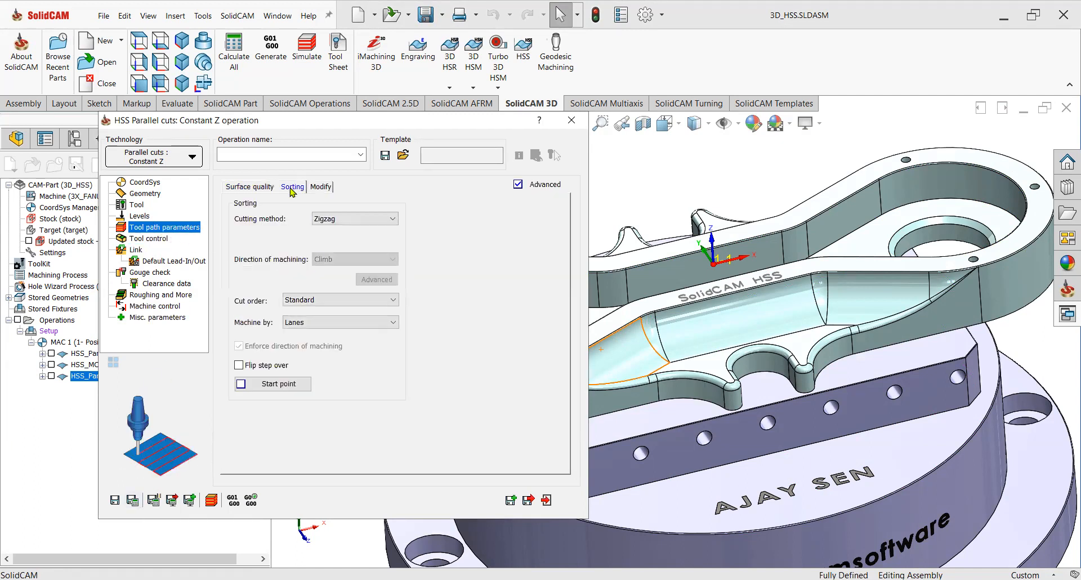
pyautogui.click(332, 238)
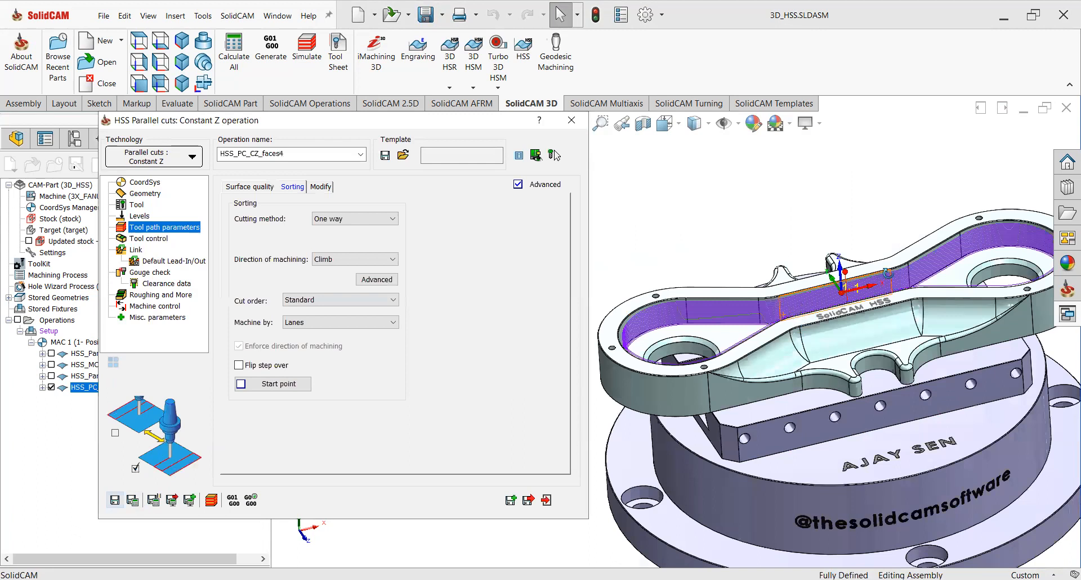
# - Examine the calculated one-way passes and the tool entry on the inner pocket wall beside the SolidCAM HSS engraving
pyautogui.scroll(-5, 800, 315)
pyautogui.moveTo(923, 462); pyautogui.dragTo(963, 406, button='middle')
pyautogui.scroll(-3, 809, 307)
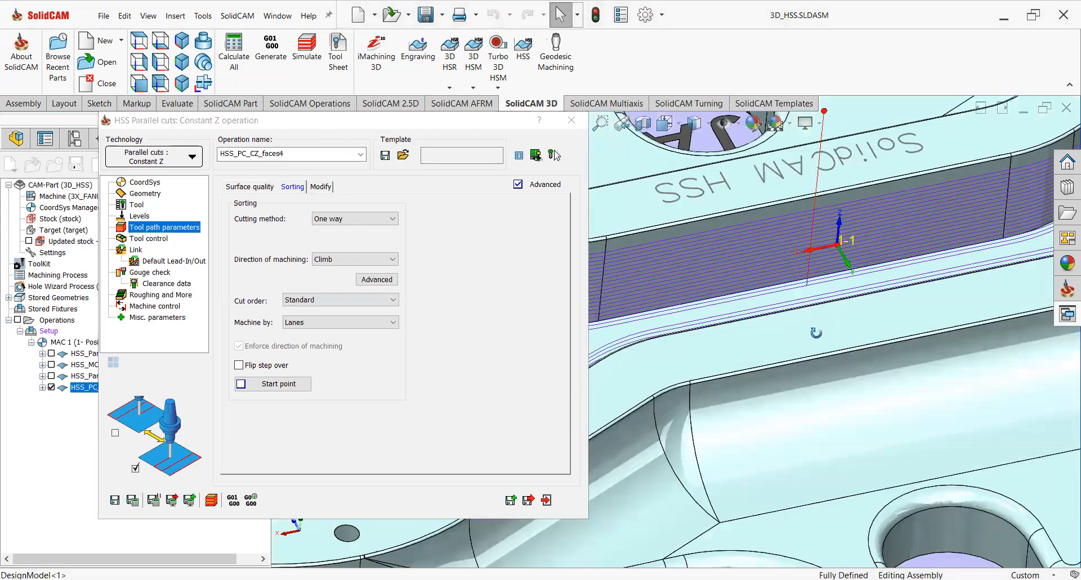
pyautogui.scroll(-3, 816, 332)
pyautogui.scroll(2, 841, 305)
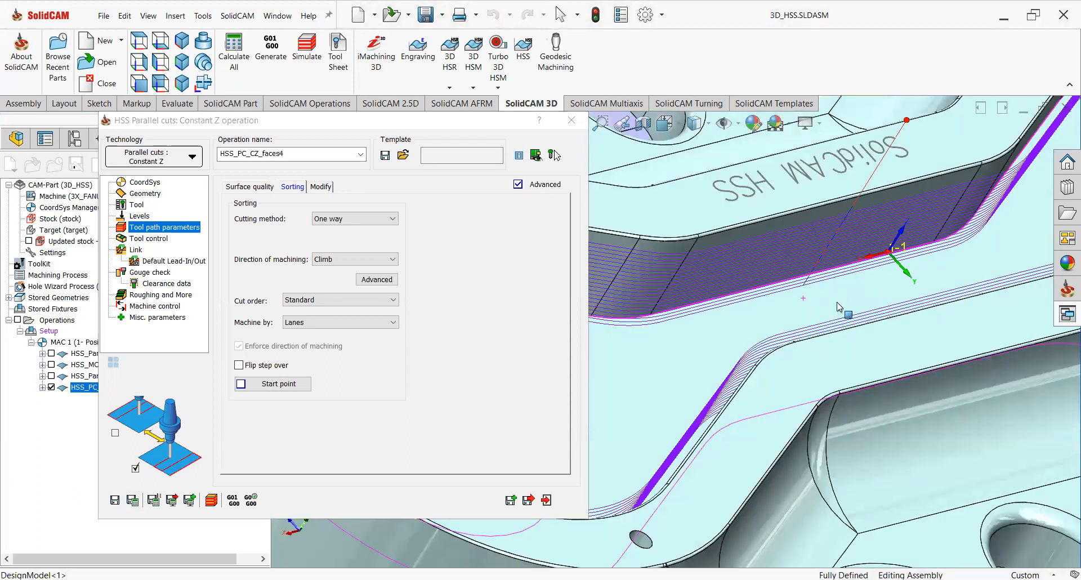
pyautogui.scroll(2, 831, 311)
pyautogui.scroll(2, 767, 326)
pyautogui.scroll(-2, 738, 307)
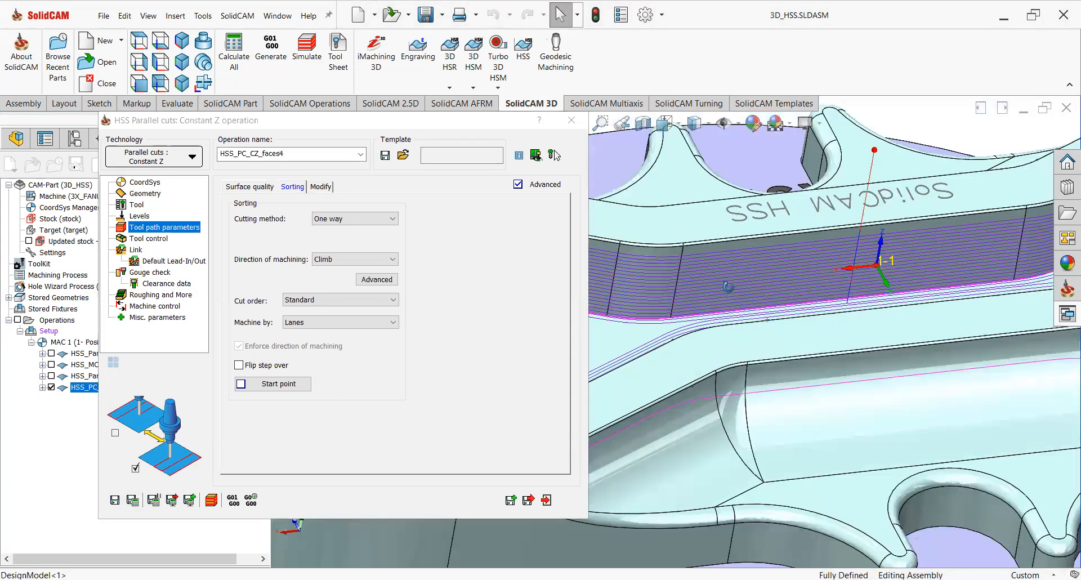
pyautogui.scroll(-2, 731, 289)
pyautogui.scroll(-1, 739, 313)
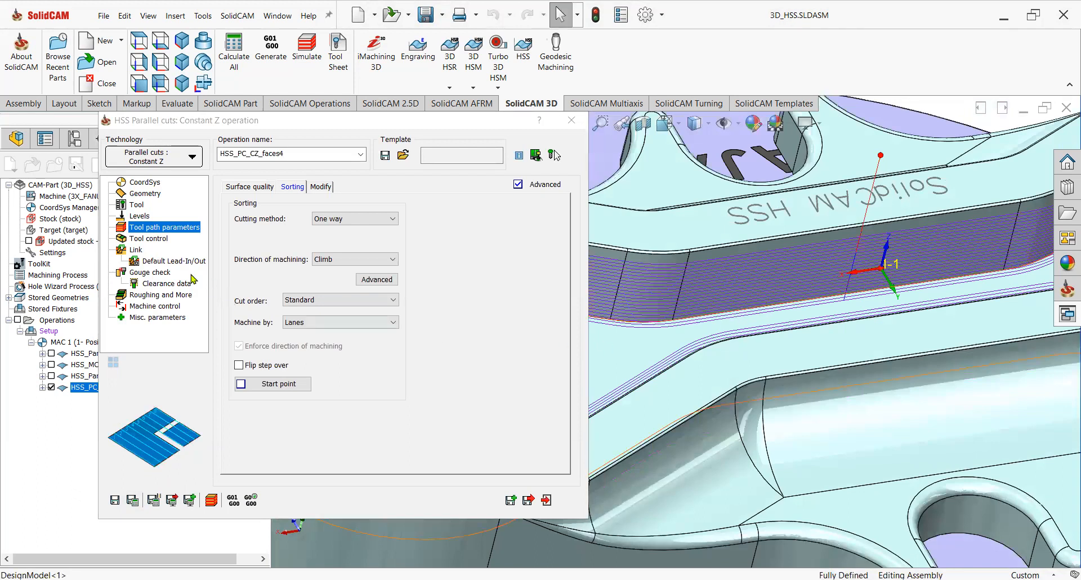
# - Enable the first-entry lead-in as a Tangential arc with a 90 arc sweep and 100% arc-to-tool diameter, and recalculate the toolpath
pyautogui.click(136, 251)
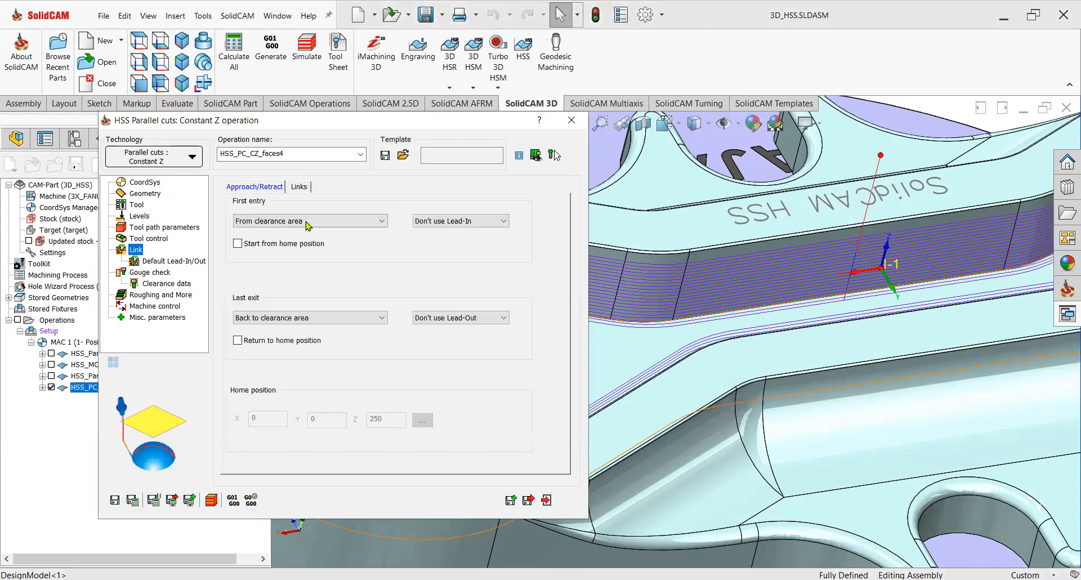
pyautogui.click(430, 234)
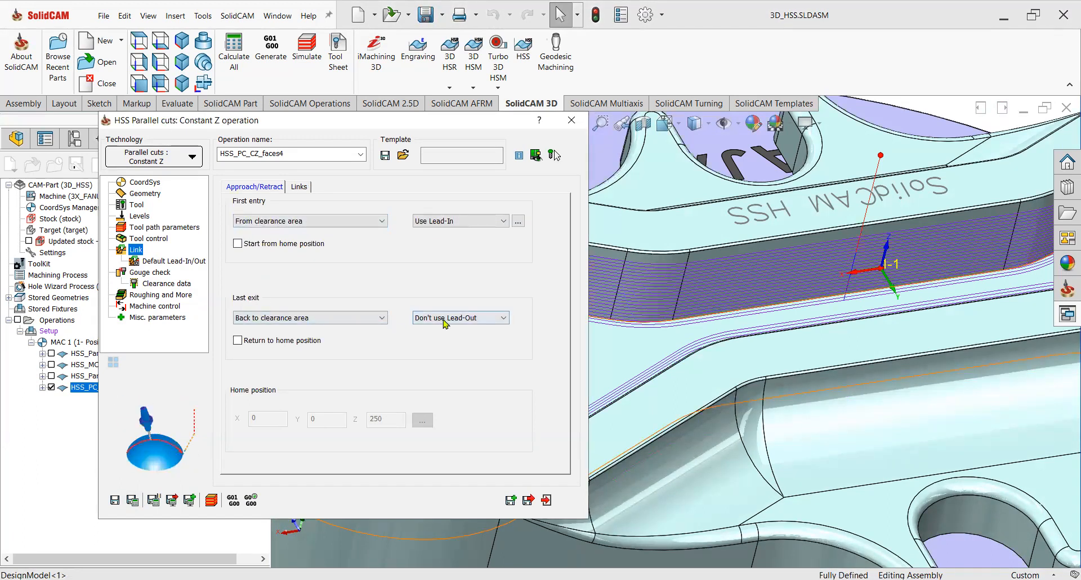
pyautogui.click(164, 262)
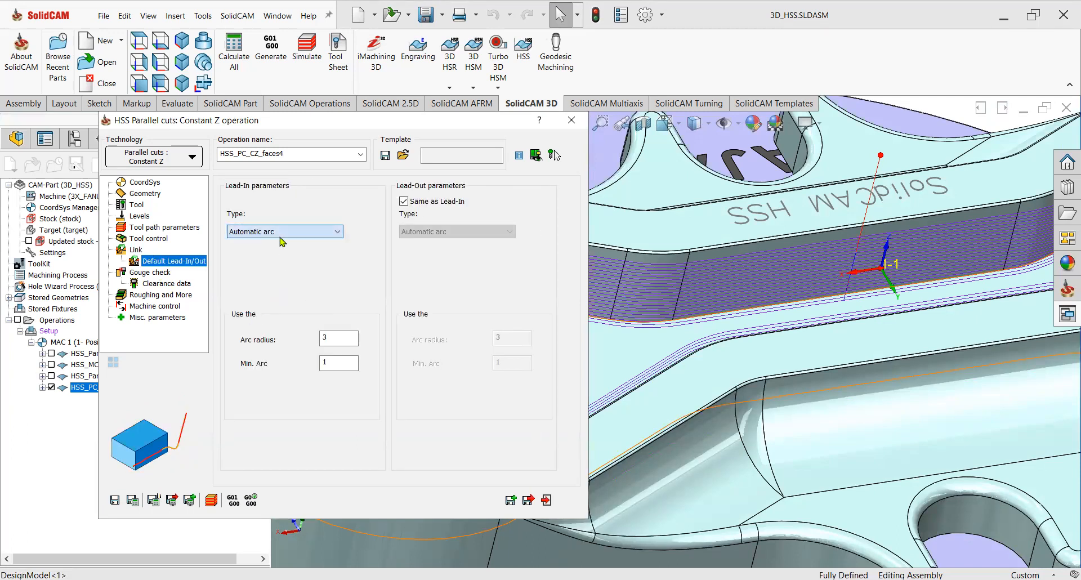
pyautogui.scroll(-1, 282, 241)
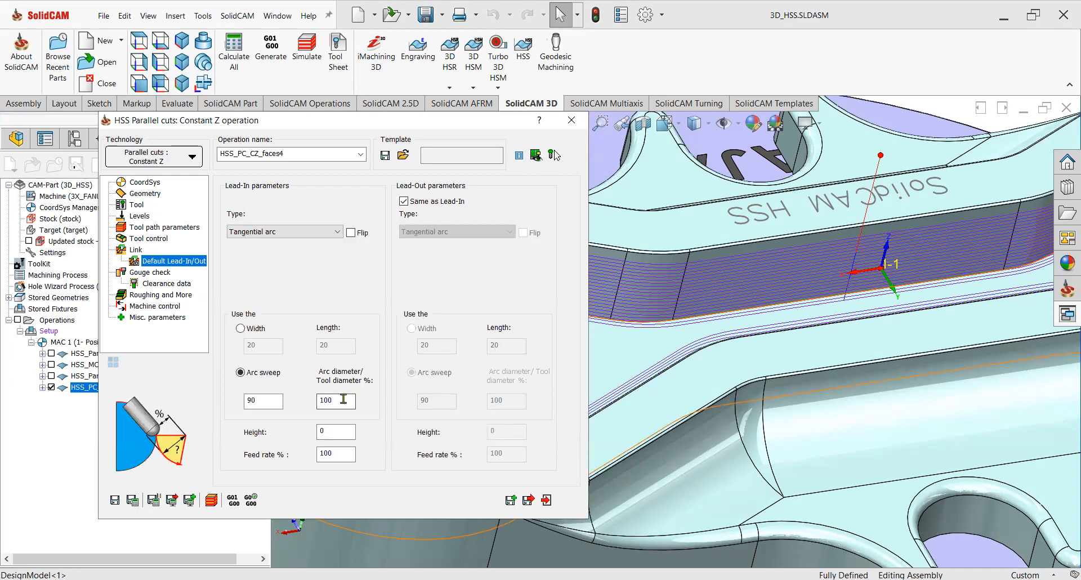
pyautogui.doubleClick(326, 400)
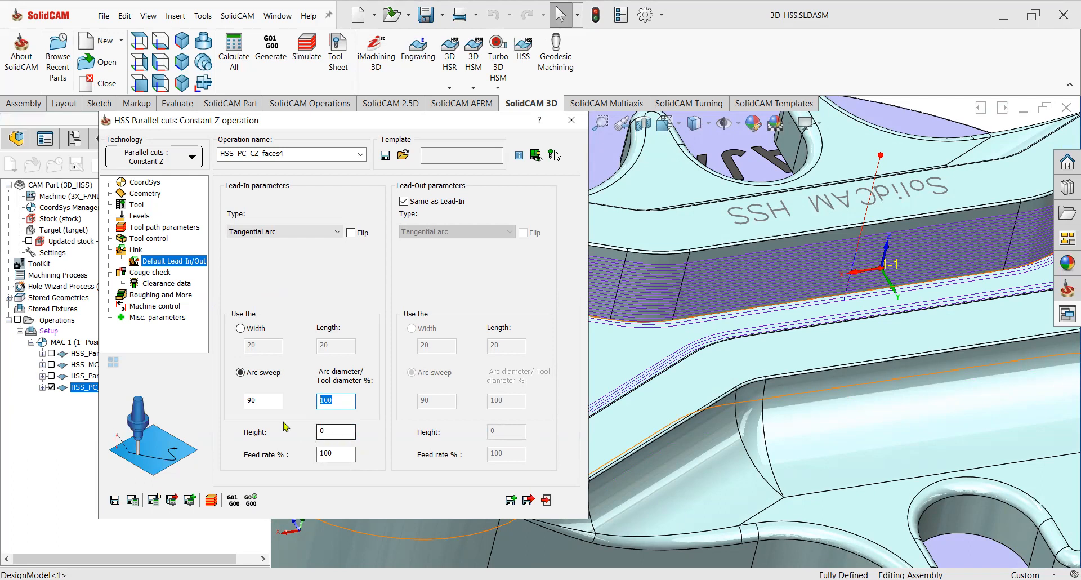
pyautogui.doubleClick(263, 401)
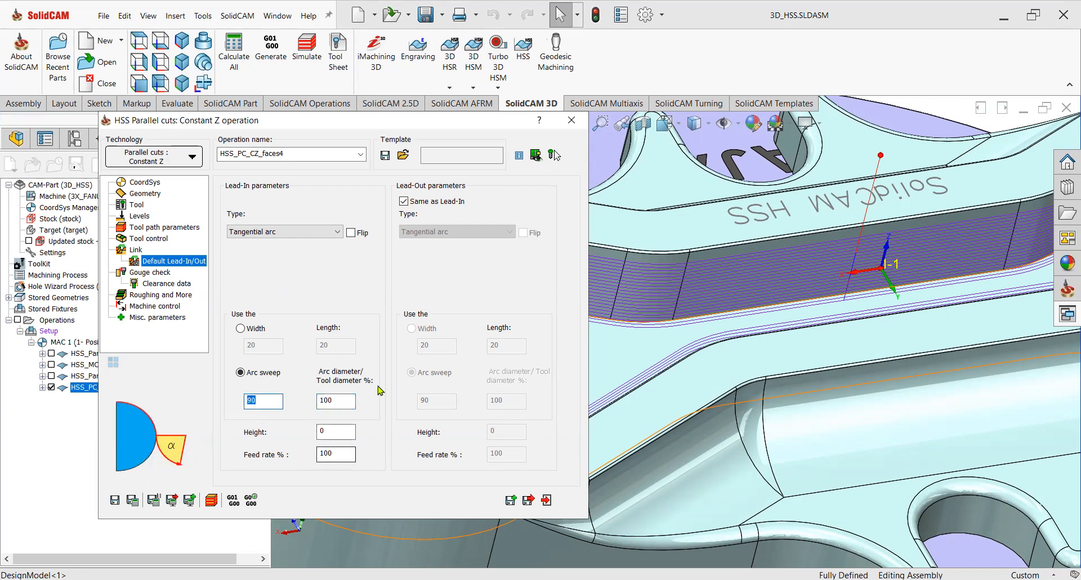
pyautogui.click(131, 501)
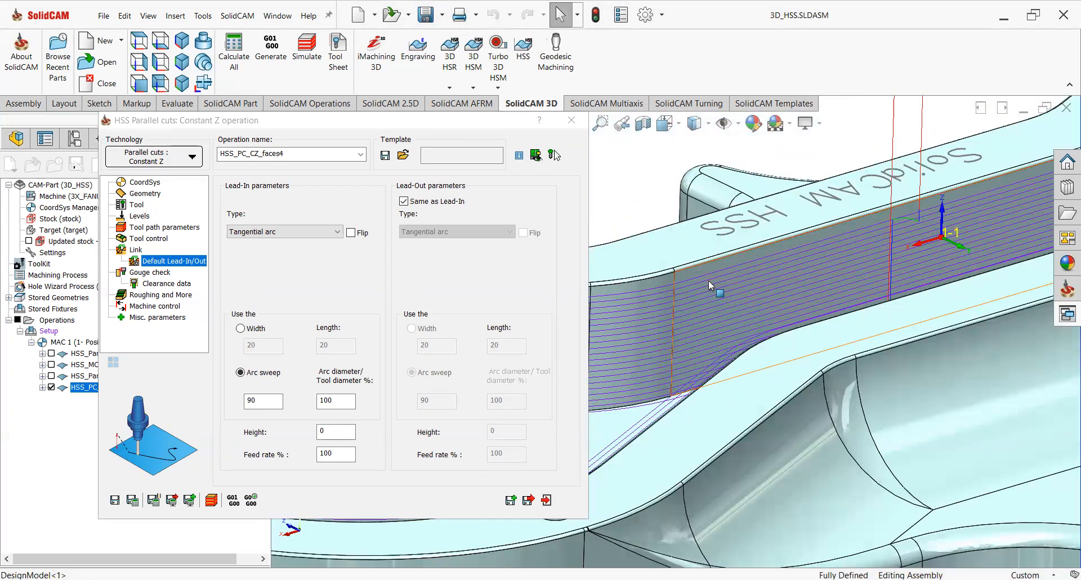
# - Enable Extend/Trim with a start side extension value of 3 and recalculate the Constant Z toolpath
pyautogui.click(163, 229)
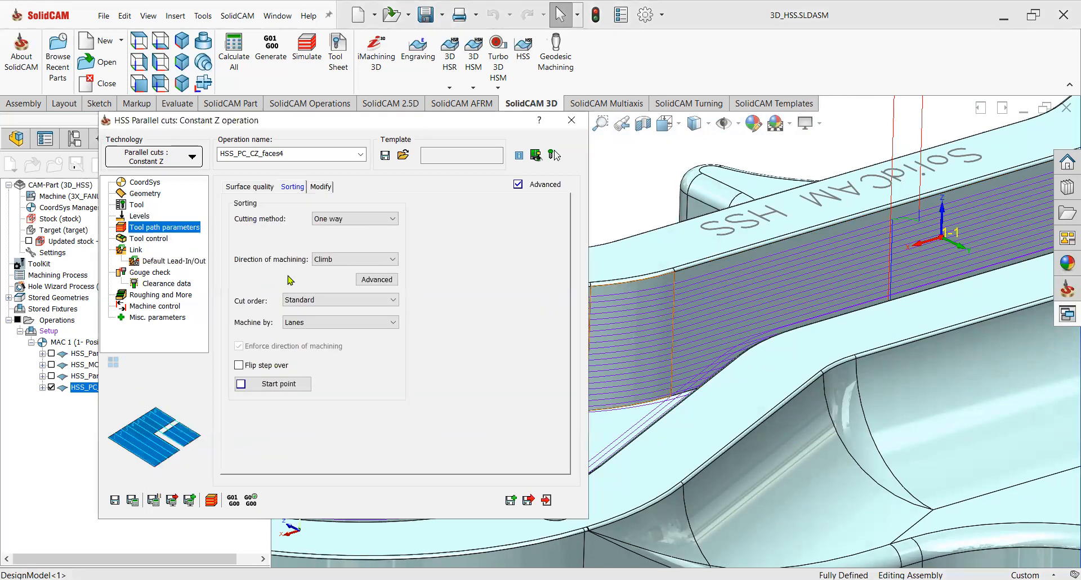
pyautogui.click(322, 187)
pyautogui.click(432, 288)
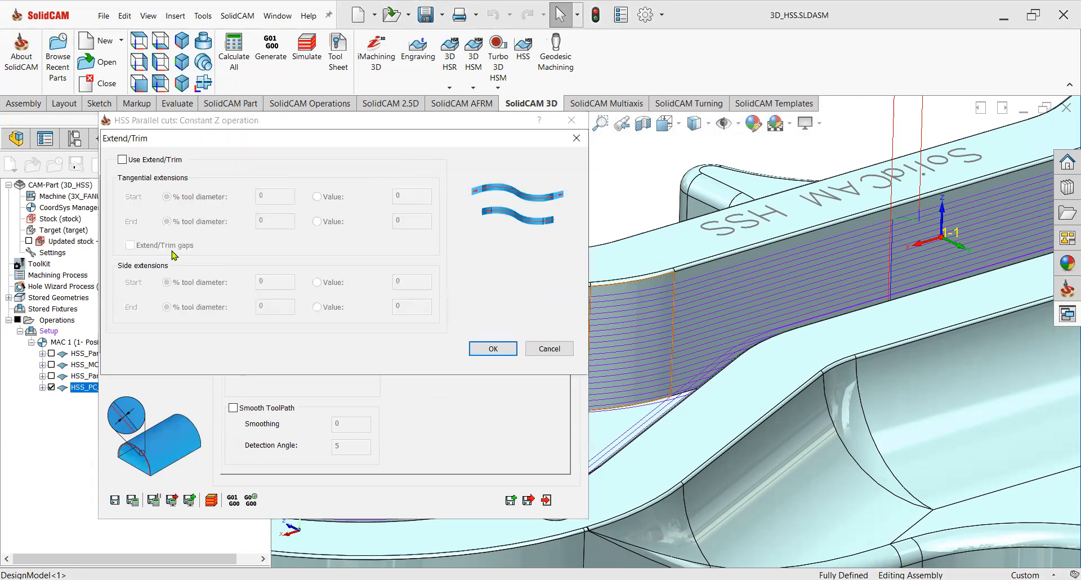
pyautogui.click(122, 159)
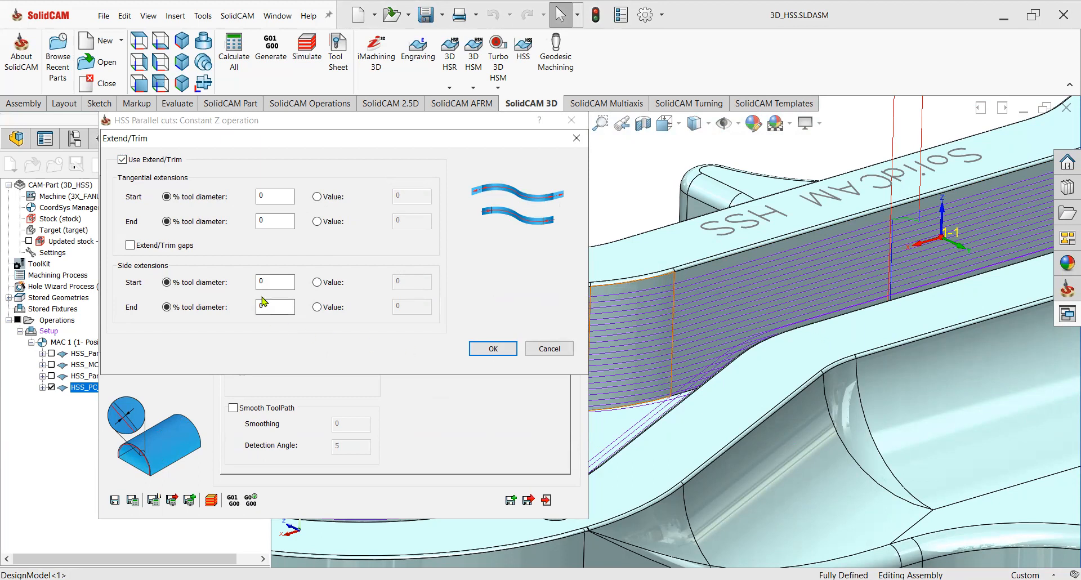
pyautogui.click(317, 283)
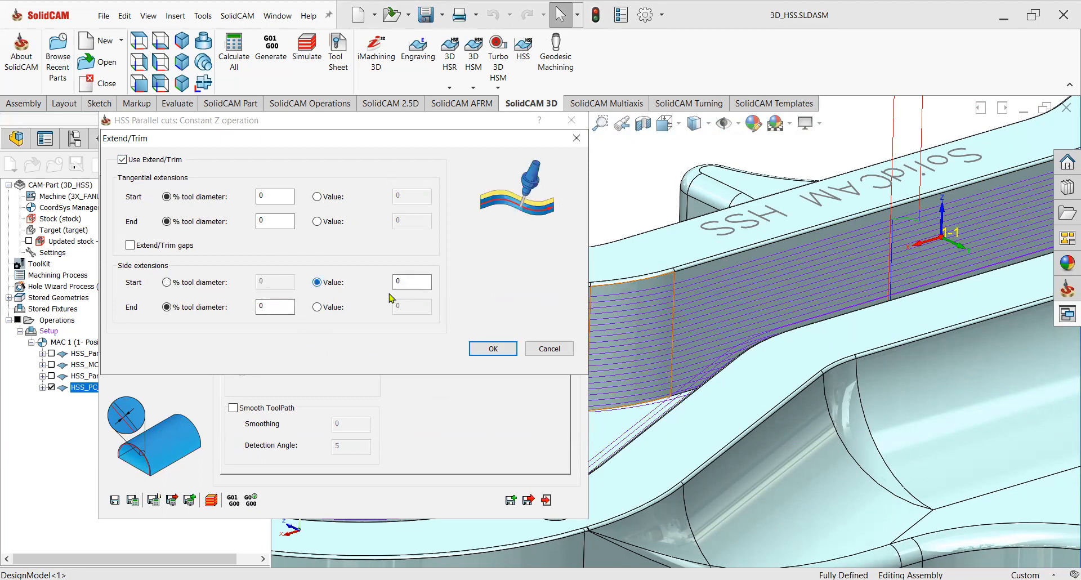
pyautogui.click(422, 287)
pyautogui.moveTo(422, 286); pyautogui.dragTo(396, 288)
pyautogui.click(493, 349)
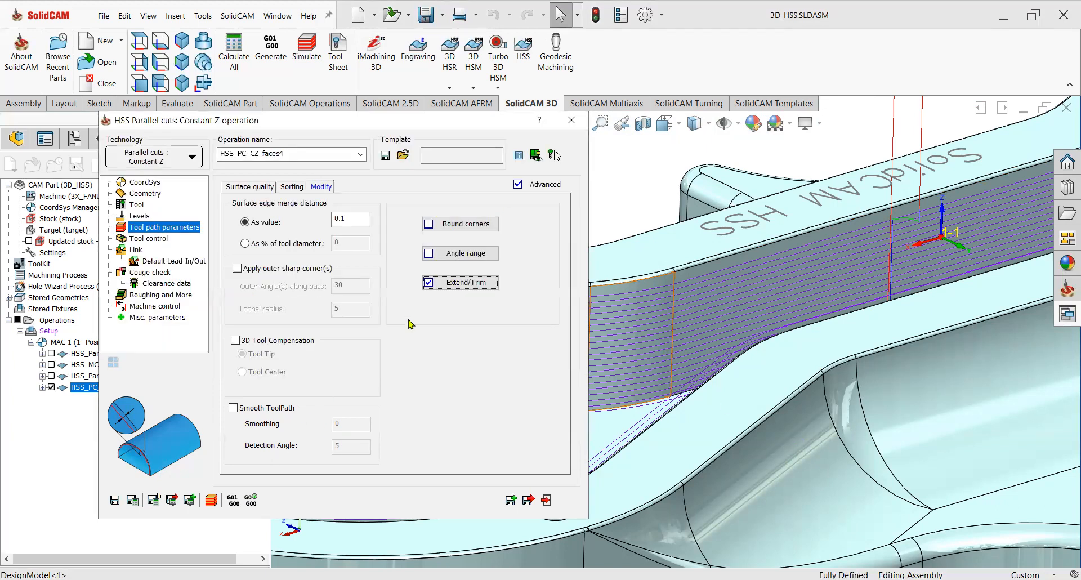
pyautogui.click(465, 283)
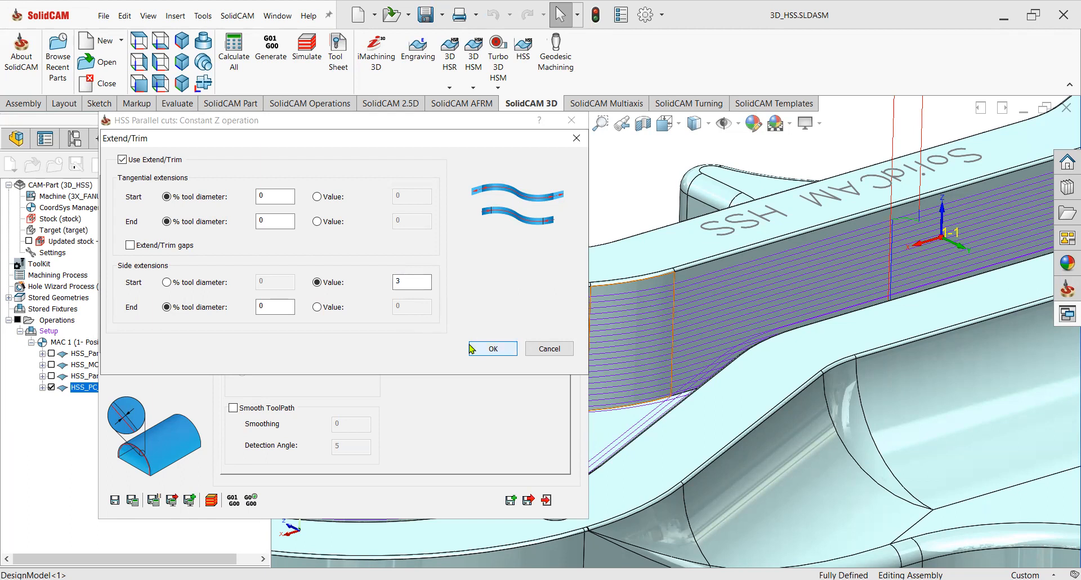
pyautogui.click(488, 349)
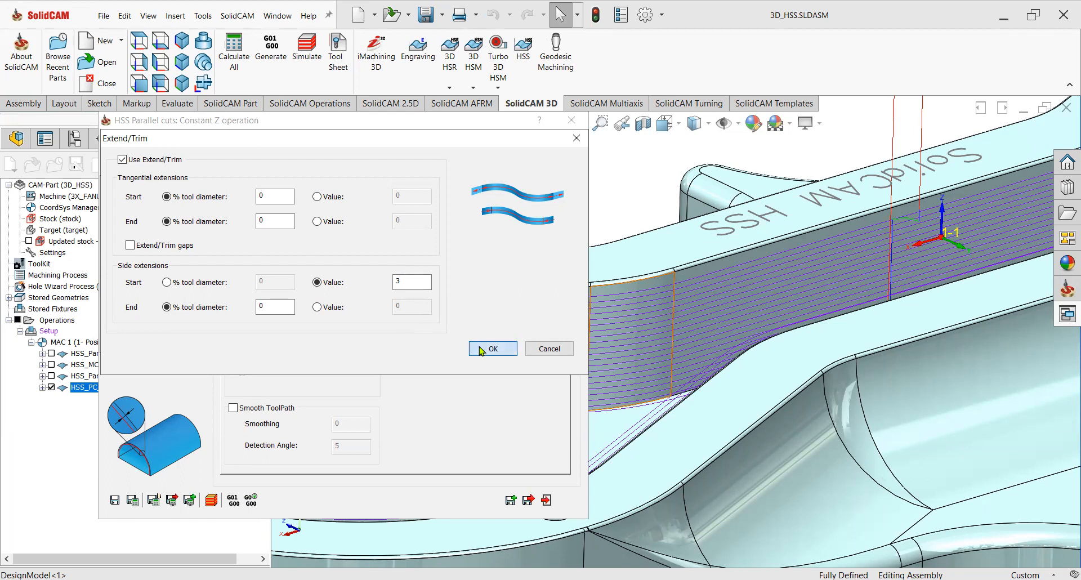
pyautogui.click(132, 500)
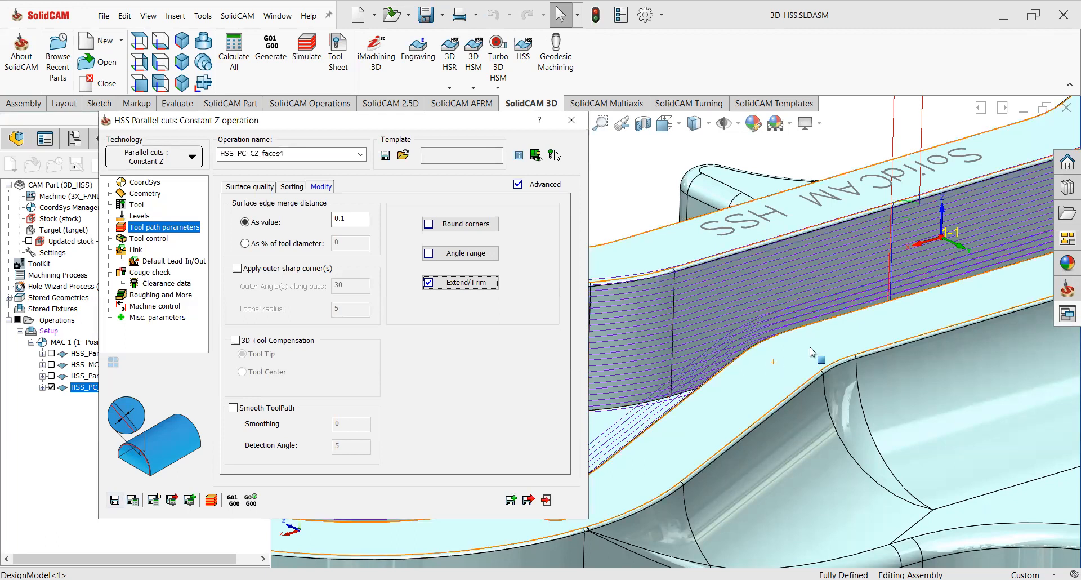
# - Examine the extended toolpath around the pocket walls, including how its passes sit against the part's top face from the side
pyautogui.moveTo(820, 343); pyautogui.dragTo(878, 321, button='middle')
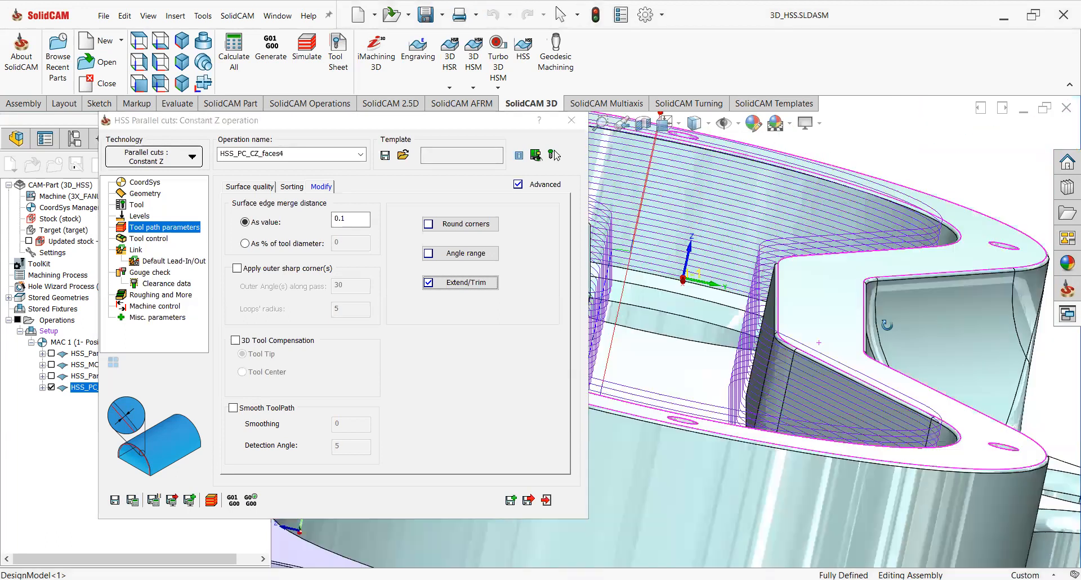
pyautogui.scroll(5, 683, 373)
pyautogui.moveTo(683, 373); pyautogui.dragTo(784, 397, button='middle')
pyautogui.scroll(3, 784, 397)
pyautogui.moveTo(693, 338); pyautogui.dragTo(761, 298, button='middle')
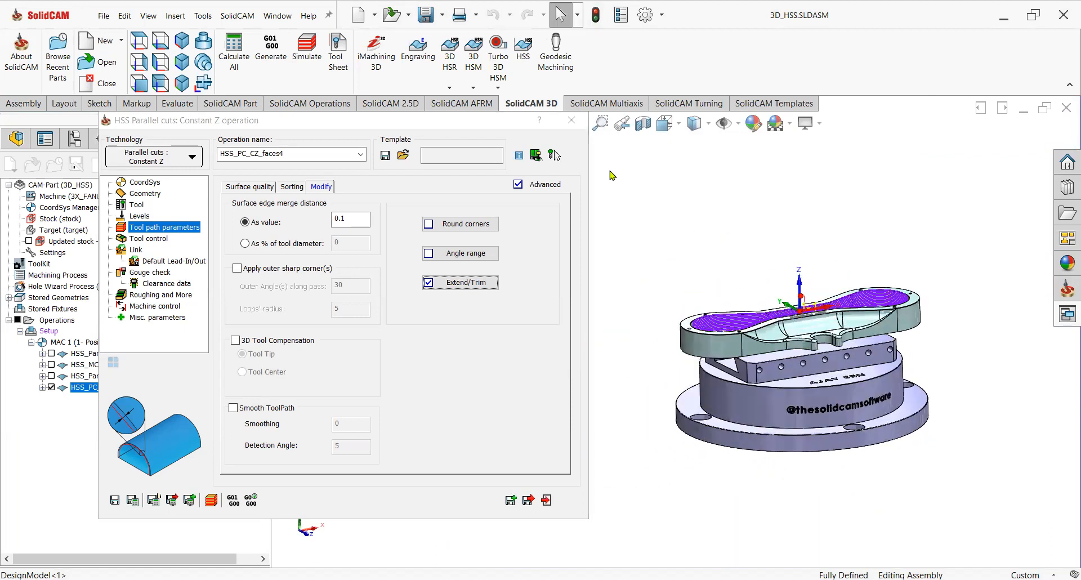
pyautogui.moveTo(535, 127); pyautogui.dragTo(493, 146)
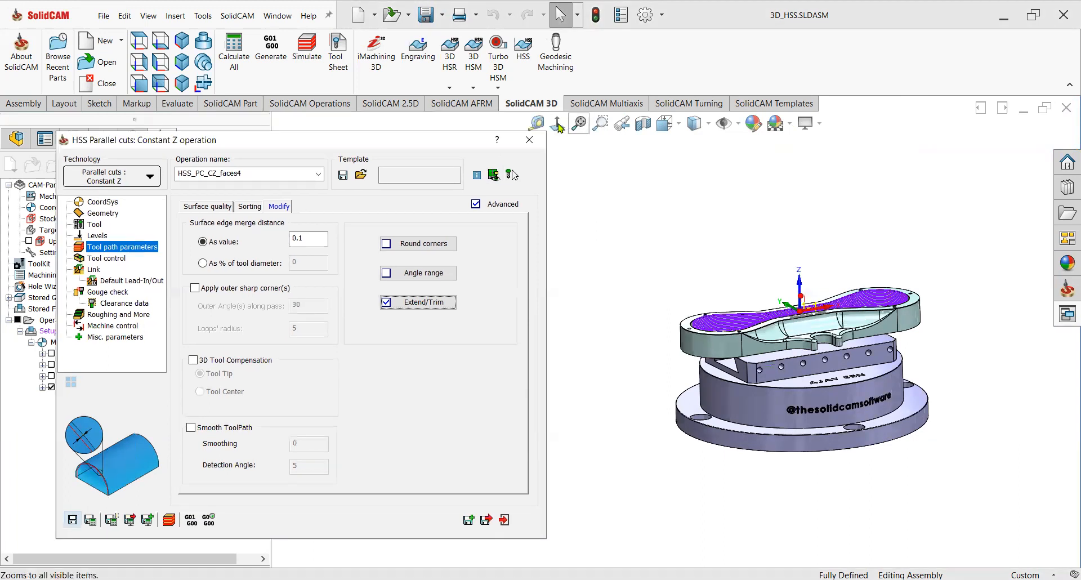
pyautogui.moveTo(698, 290); pyautogui.dragTo(742, 318, button='right')
pyautogui.scroll(-5, 727, 313)
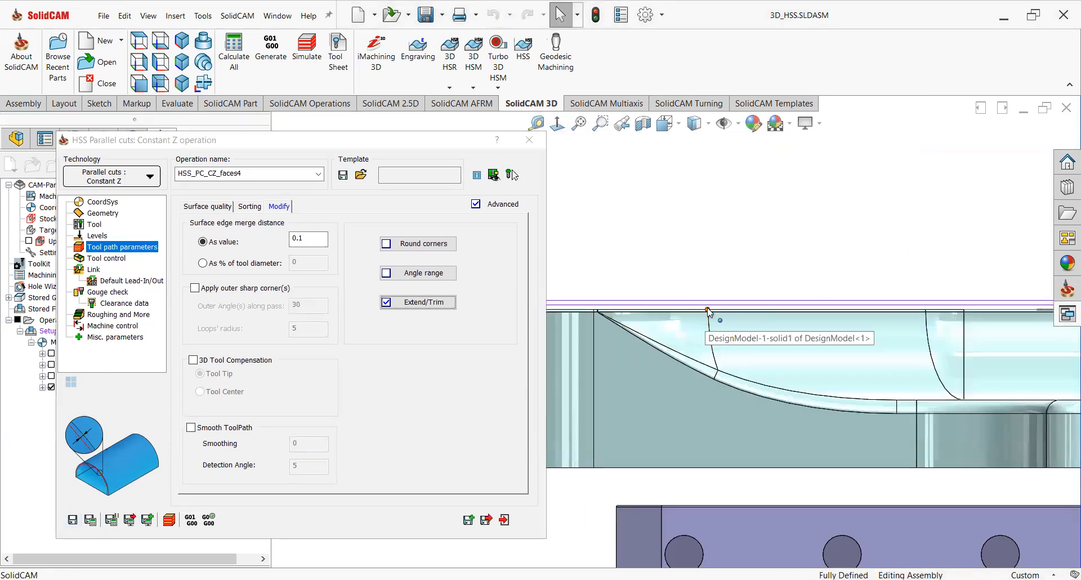
pyautogui.scroll(-2, 718, 315)
pyautogui.scroll(3, 723, 315)
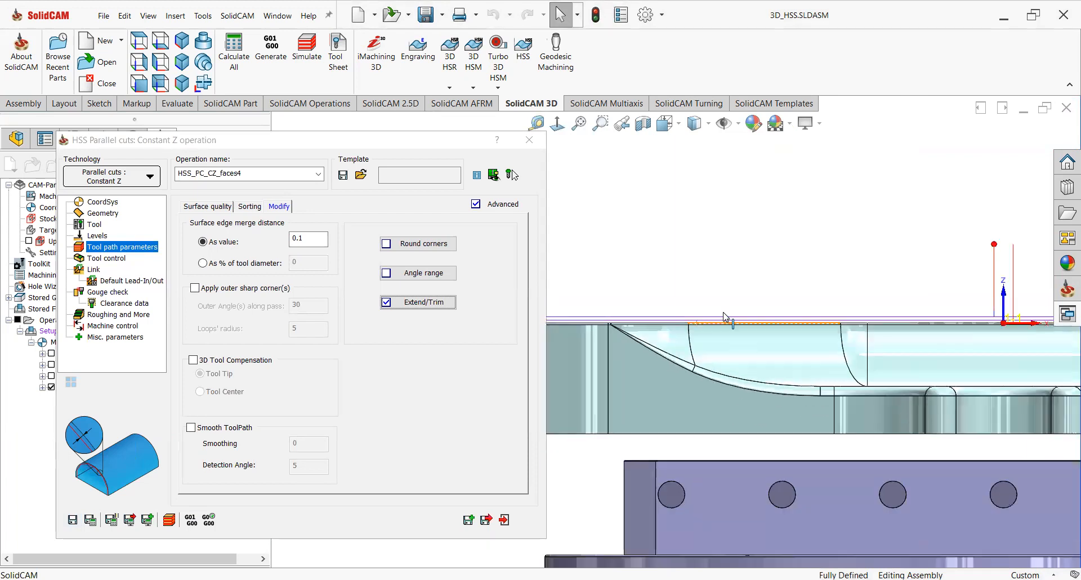
pyautogui.scroll(4, 730, 315)
pyautogui.moveTo(732, 316); pyautogui.dragTo(726, 397, button='middle')
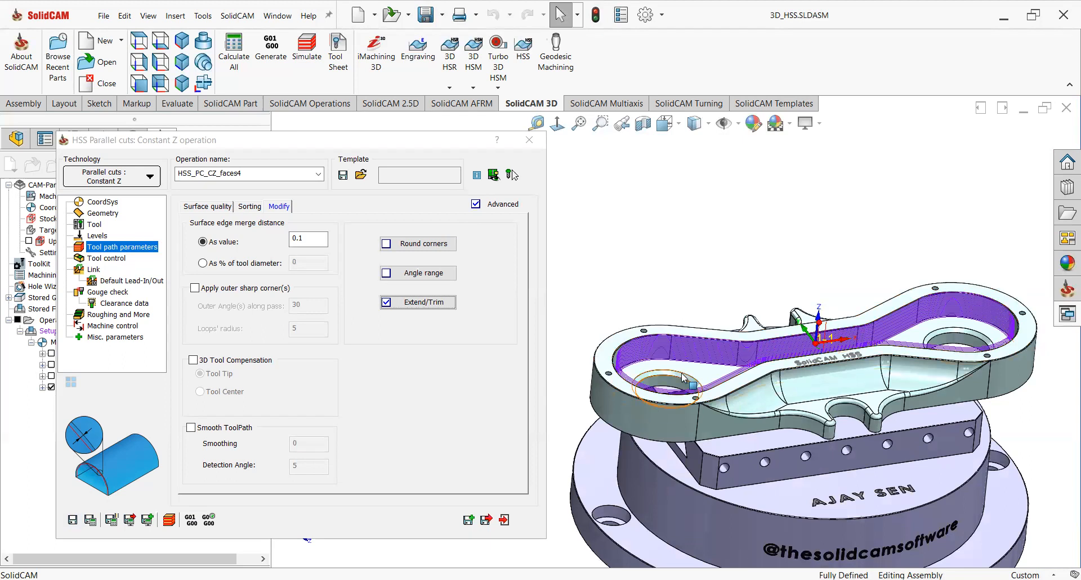
pyautogui.scroll(-3, 721, 383)
pyautogui.scroll(3, 716, 370)
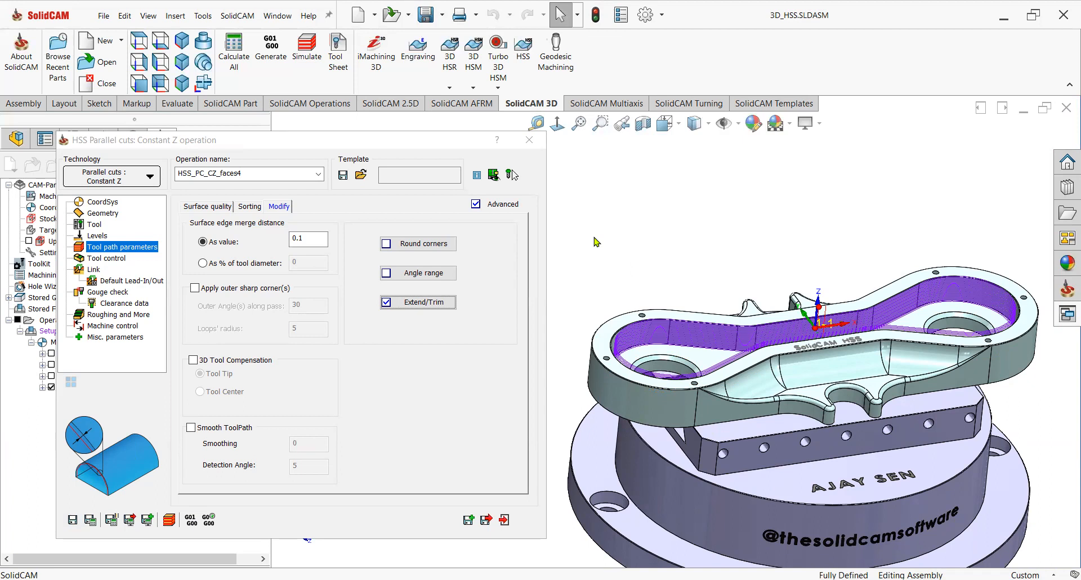
pyautogui.scroll(-3, 736, 408)
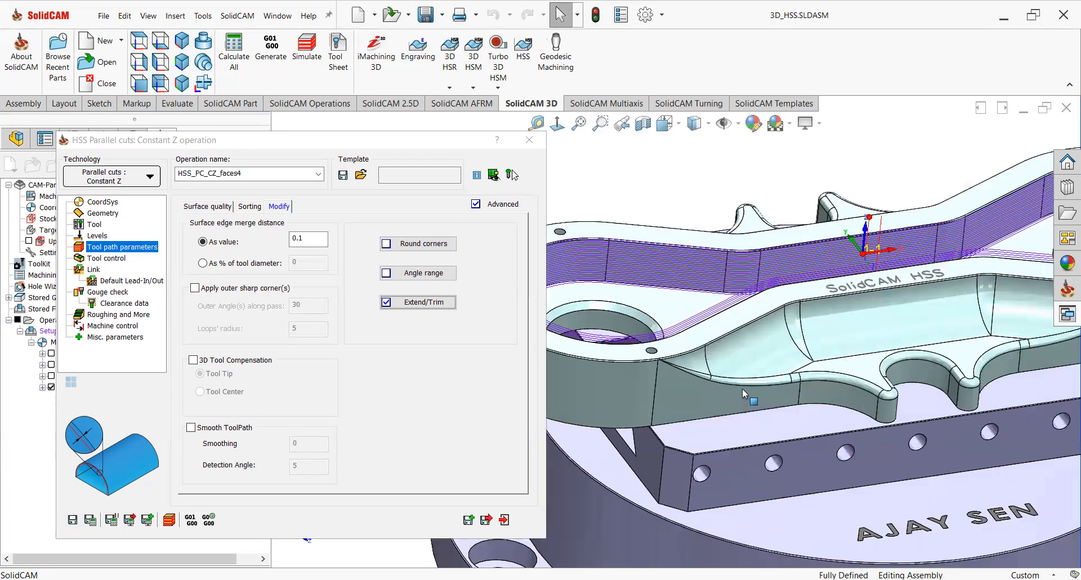
# - Examine the passes along the pocket's straight and curved wall faces, from a close-up to the whole part
pyautogui.click(747, 383)
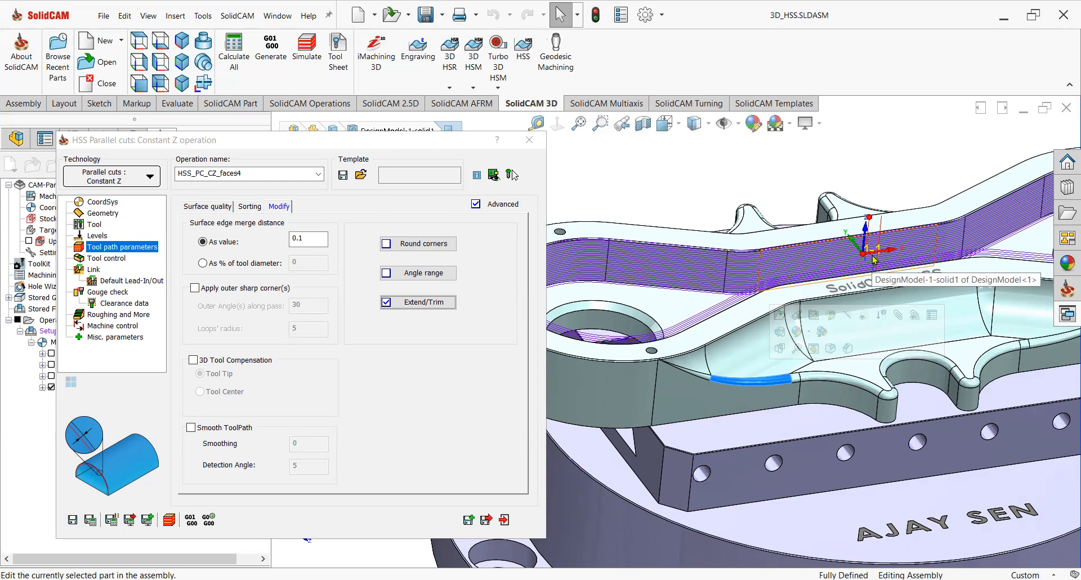
pyautogui.scroll(-1, 770, 382)
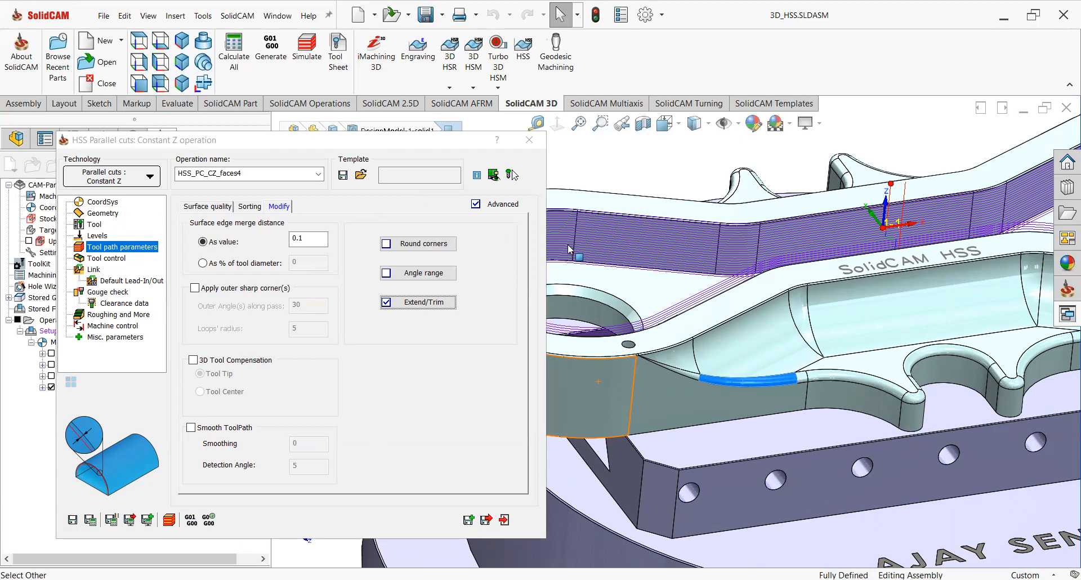
pyautogui.click(610, 246)
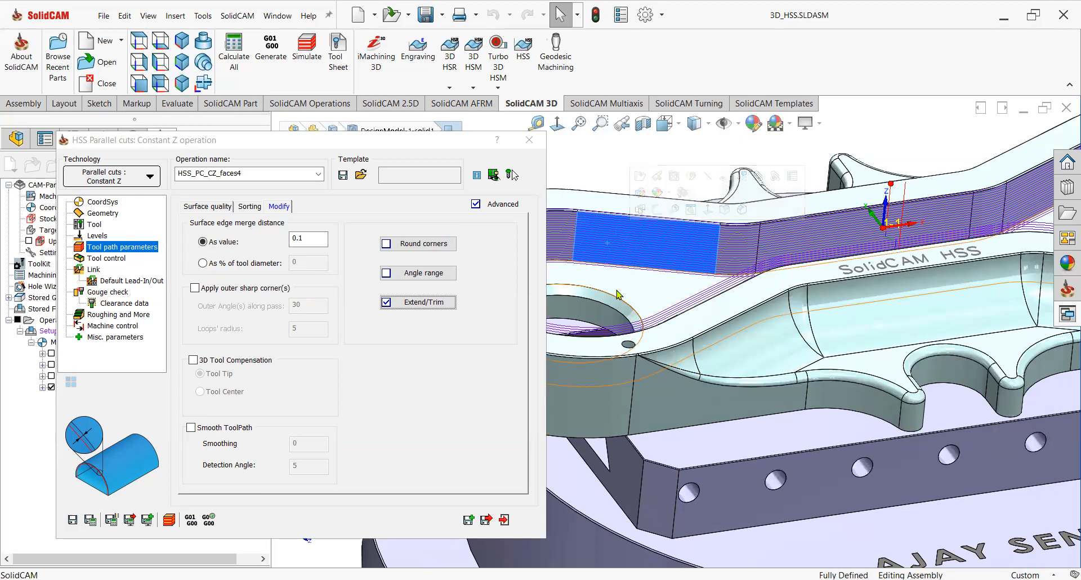
pyautogui.scroll(4, 662, 231)
pyautogui.click(659, 227)
pyautogui.moveTo(698, 288); pyautogui.dragTo(686, 307, button='middle')
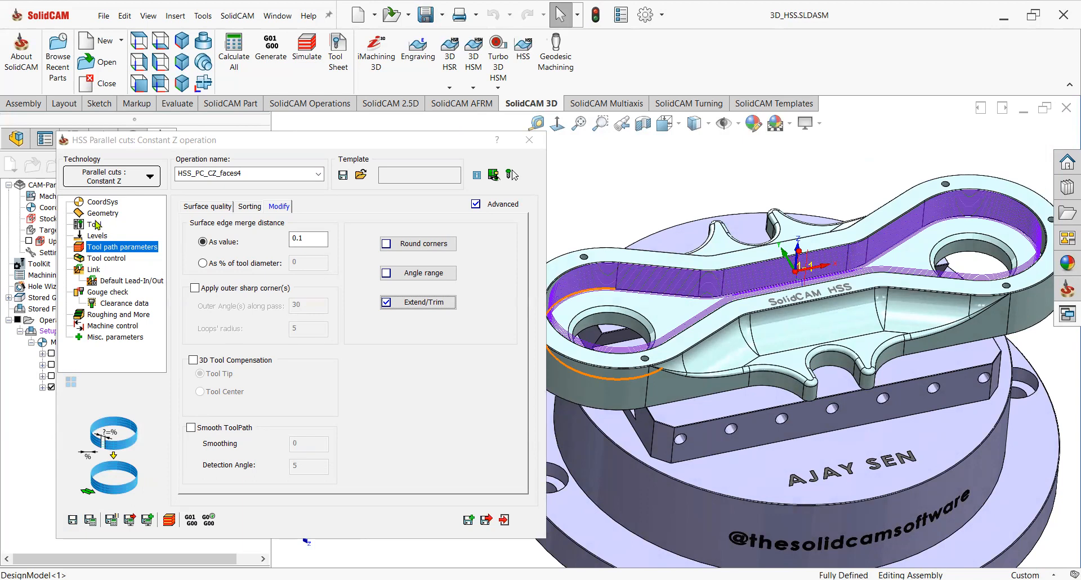
# - Review the tool's feed rate optimization settings and check the radii of the pocket's curved wall faces
pyautogui.click(95, 224)
pyautogui.click(260, 207)
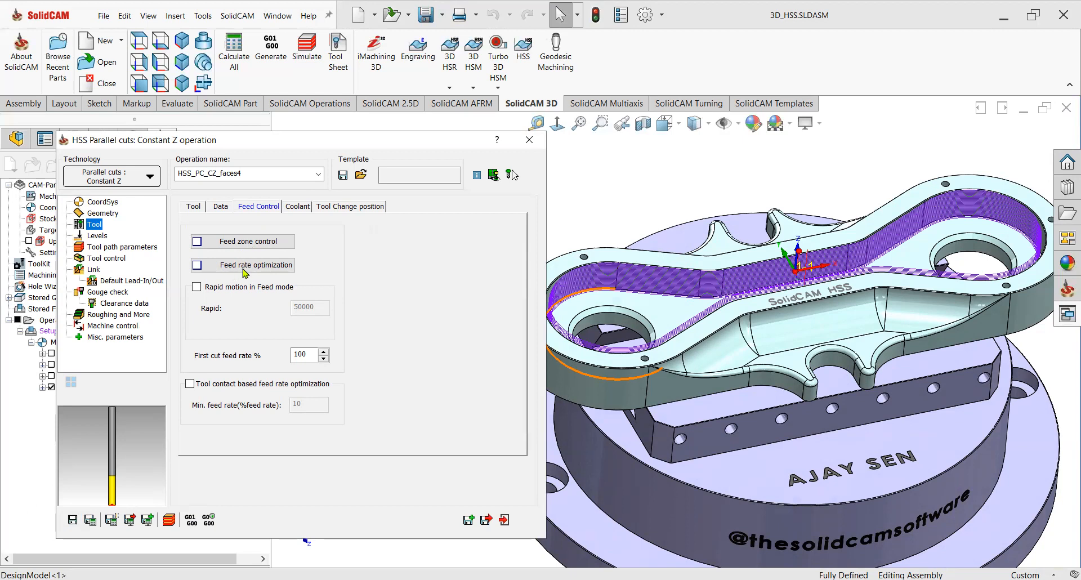
pyautogui.click(245, 271)
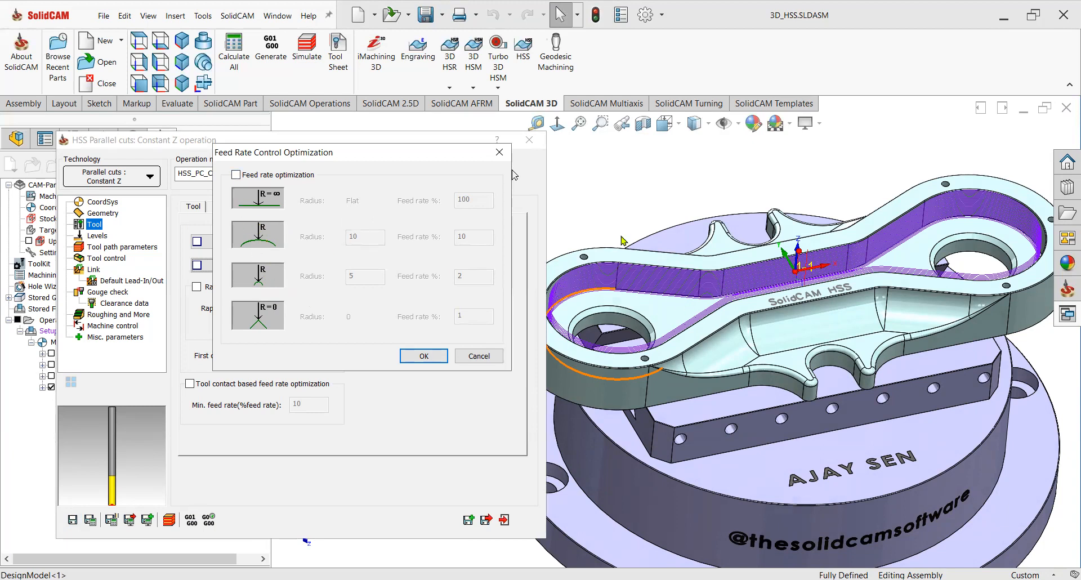
pyautogui.click(582, 250)
pyautogui.click(479, 356)
pyautogui.moveTo(662, 316); pyautogui.dragTo(653, 313, button='middle')
pyautogui.click(598, 279)
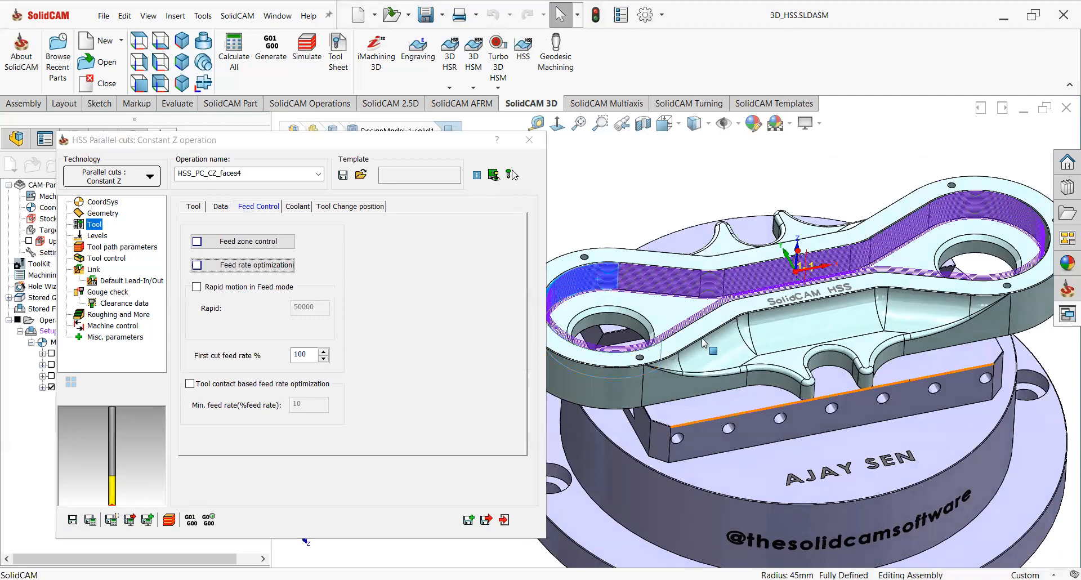
pyautogui.click(711, 288)
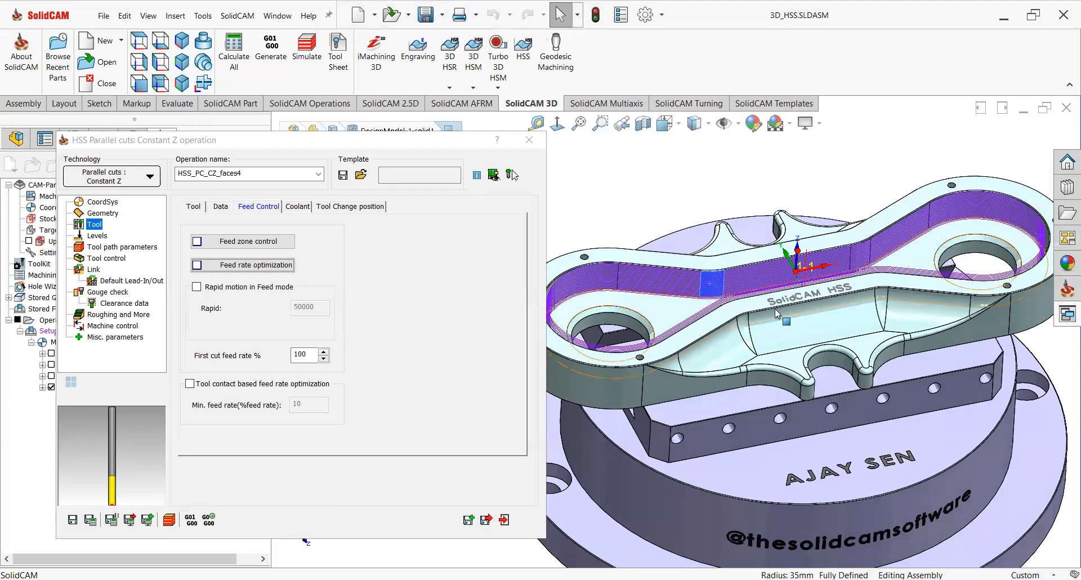
# - Enable feed rate optimization with radius 45 at 50% feed rate and radius 5 at 20% feed rate
pyautogui.click(240, 269)
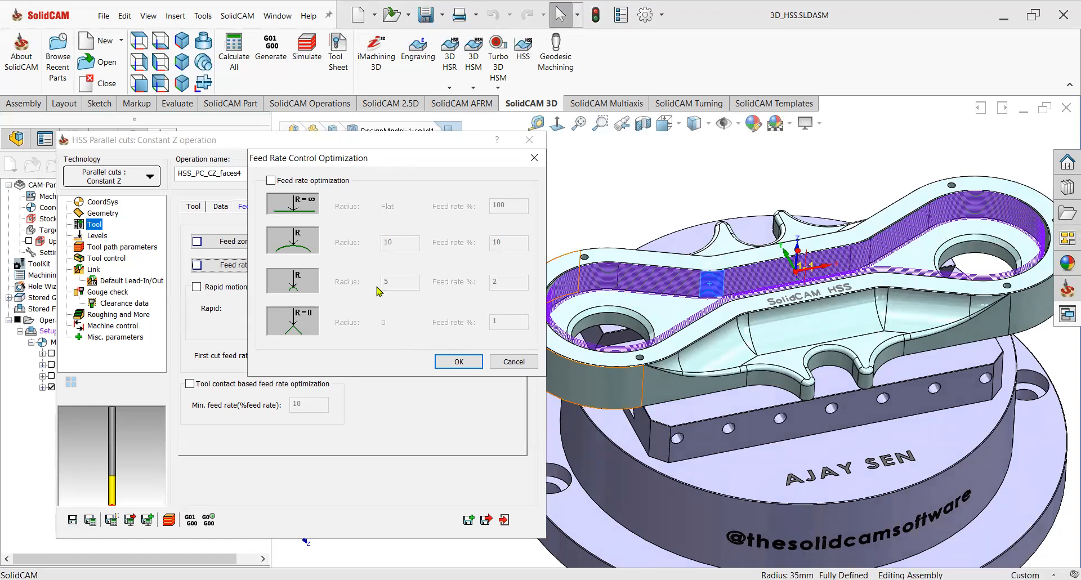
pyautogui.click(271, 180)
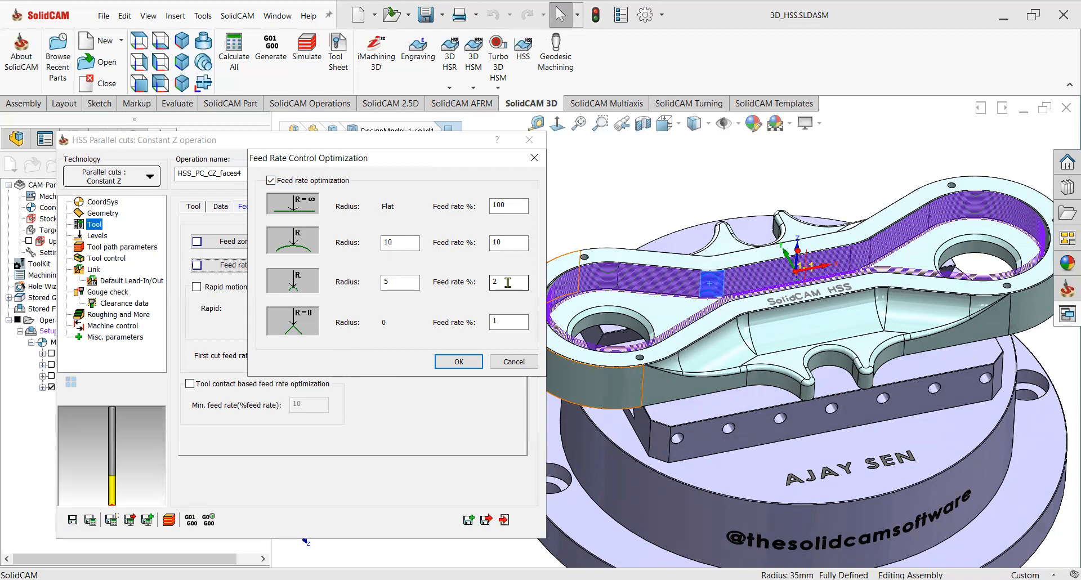
pyautogui.doubleClick(381, 244)
pyautogui.write('45')
pyautogui.doubleClick(495, 247)
pyautogui.write('50')
pyautogui.press('Tab')
pyautogui.press('Tab')
pyautogui.write('20')
pyautogui.doubleClick(489, 322)
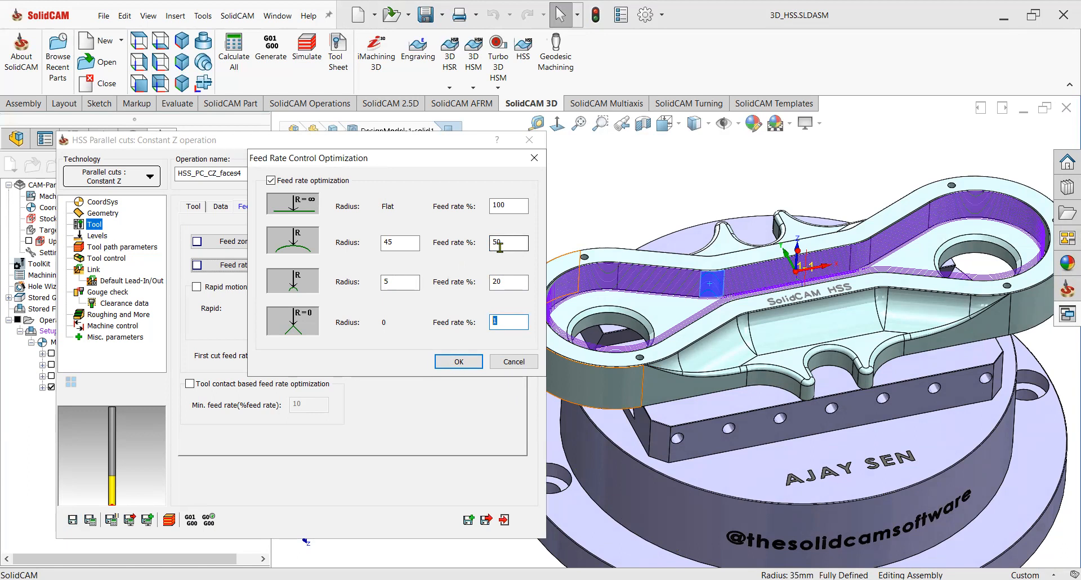
pyautogui.click(459, 362)
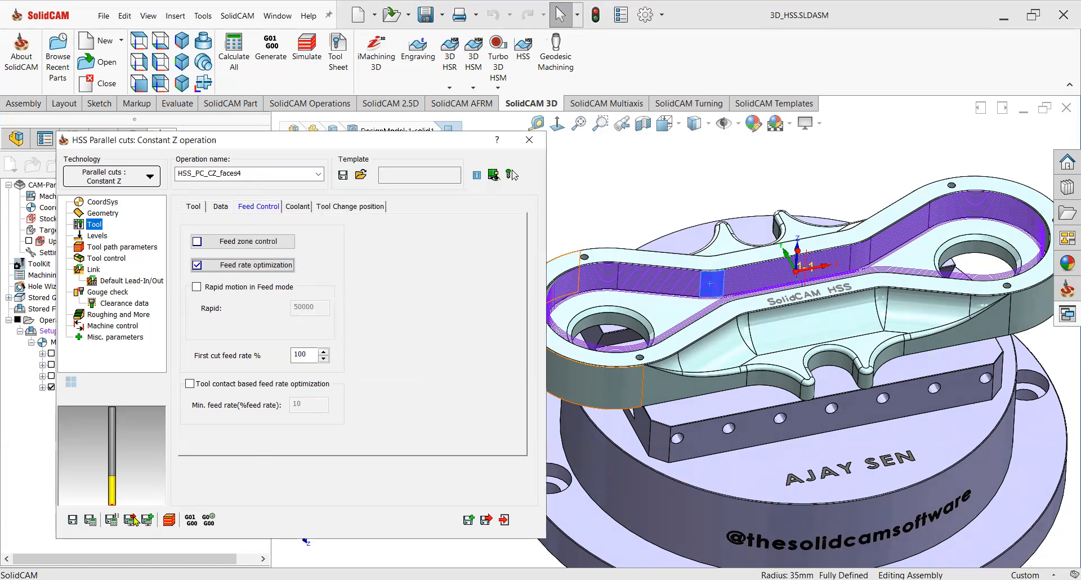
# - Recalculate the Constant Z toolpath and simulate its first moves step by step on the Host CAD model, checking the feed
pyautogui.click(169, 519)
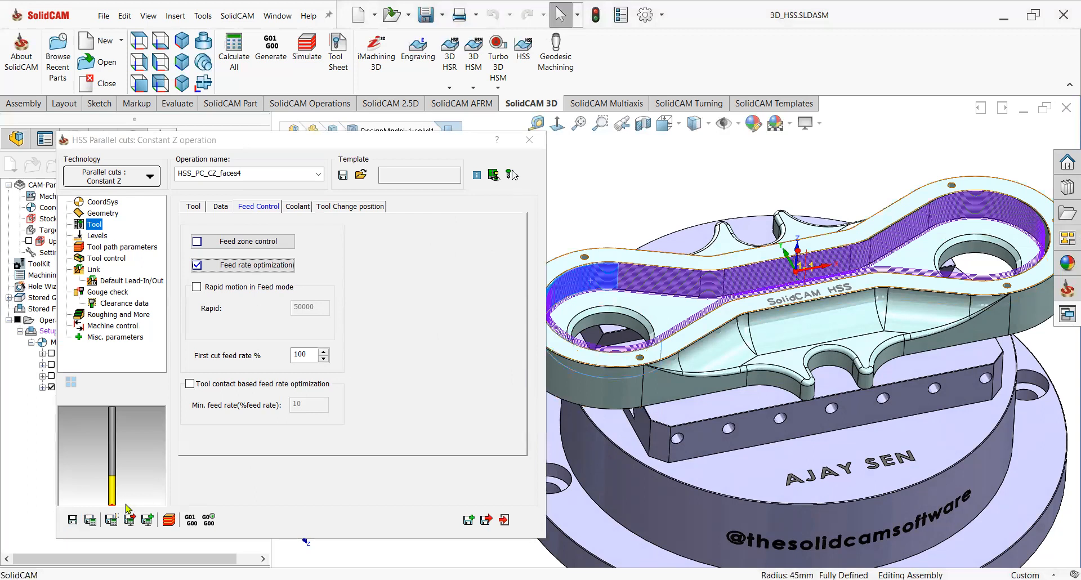
pyautogui.click(170, 521)
pyautogui.click(223, 403)
pyautogui.click(224, 403)
pyautogui.click(223, 403)
pyautogui.click(223, 403)
pyautogui.click(223, 400)
pyautogui.click(223, 400)
pyautogui.click(223, 400)
pyautogui.click(223, 400)
pyautogui.click(223, 400)
pyautogui.click(223, 400)
pyautogui.click(223, 400)
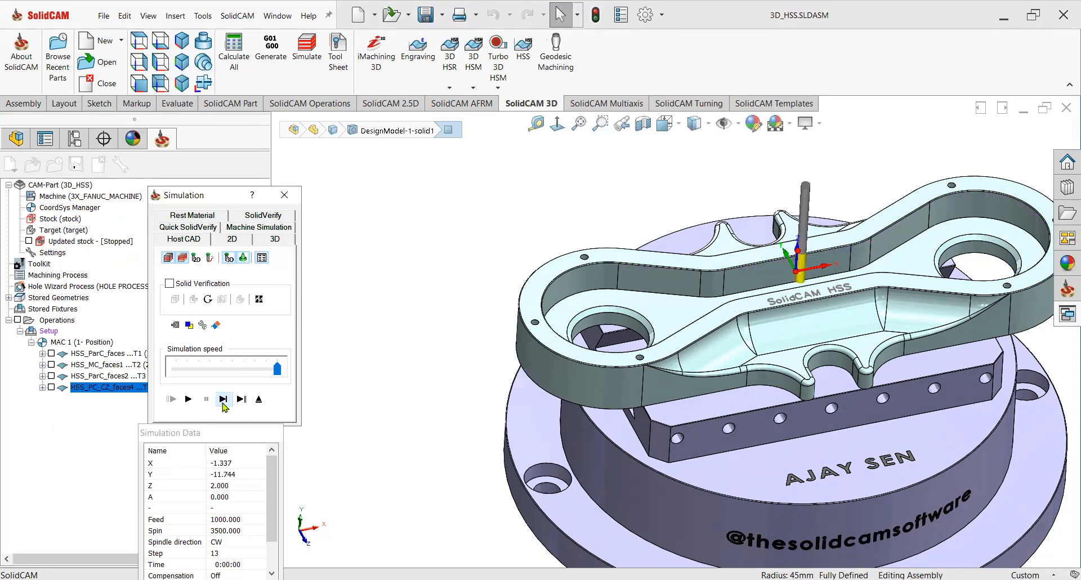
pyautogui.click(223, 404)
pyautogui.click(223, 403)
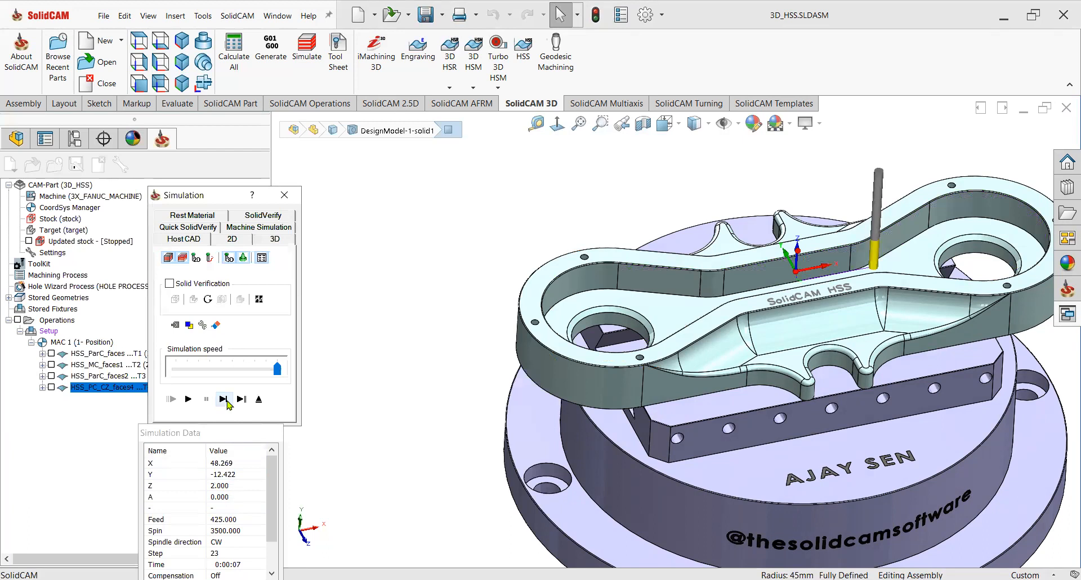
pyautogui.click(259, 400)
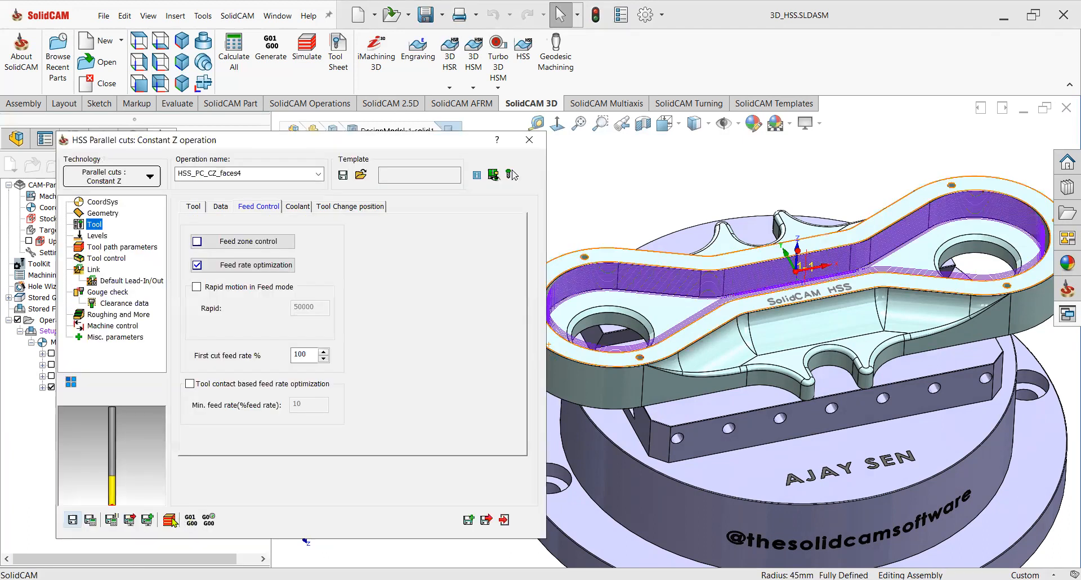
# - Simulate the toolpath again from the start, stepping through the lead-in and straight wall to the first curve with the feed in view
pyautogui.click(225, 405)
pyautogui.click(225, 405)
pyautogui.click(224, 400)
pyautogui.click(224, 400)
pyautogui.click(223, 400)
pyautogui.click(224, 400)
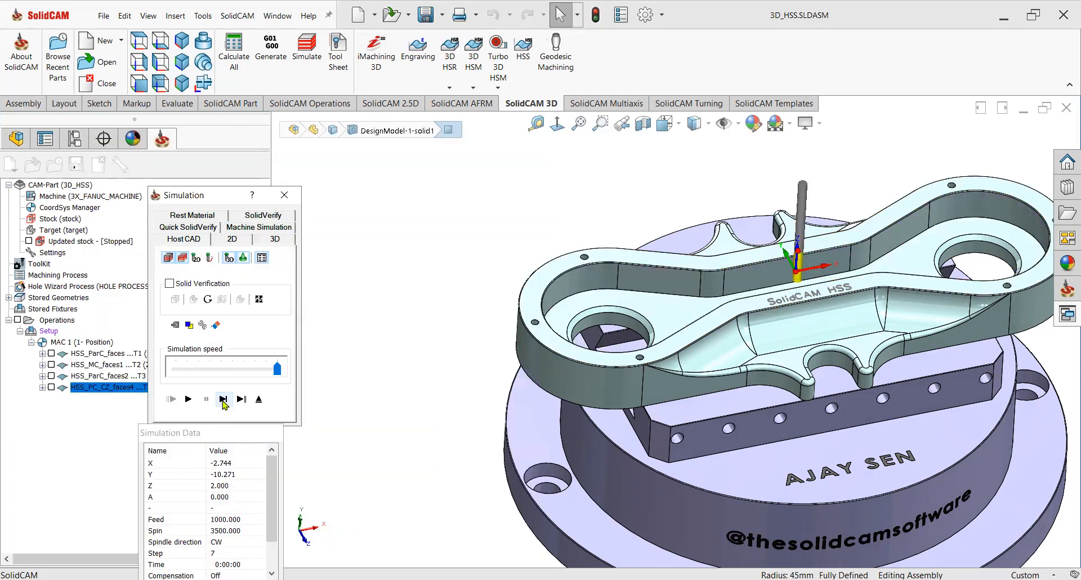
pyautogui.scroll(-2, 824, 370)
pyautogui.scroll(-3, 824, 370)
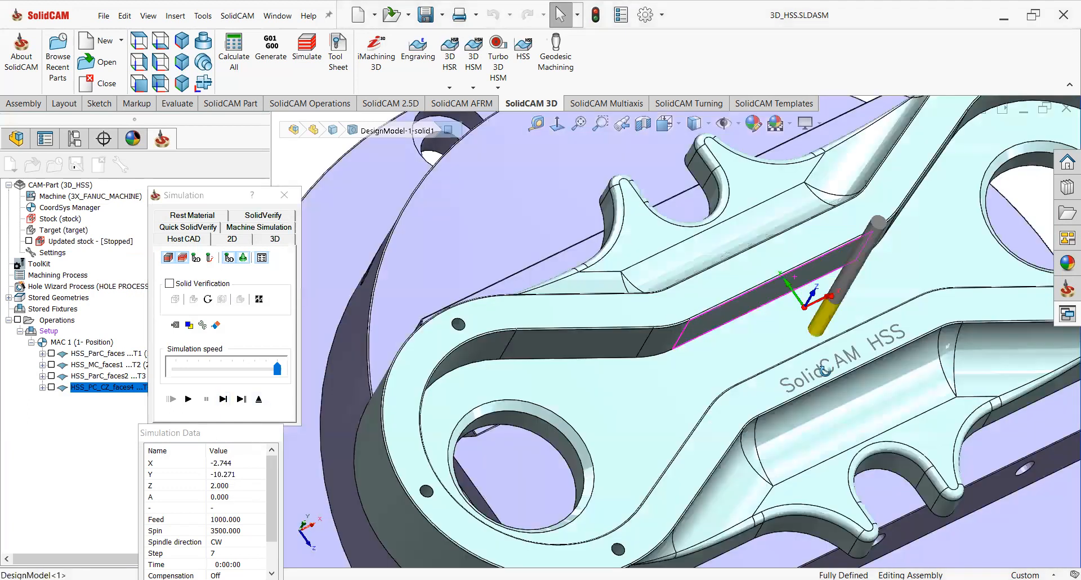
pyautogui.scroll(-1, 824, 370)
pyautogui.click(224, 400)
pyautogui.click(223, 400)
pyautogui.click(223, 400)
pyautogui.click(224, 399)
pyautogui.click(223, 400)
pyautogui.click(224, 399)
pyautogui.click(224, 399)
pyautogui.click(224, 399)
pyautogui.click(223, 399)
pyautogui.click(223, 400)
pyautogui.click(223, 400)
pyautogui.click(224, 400)
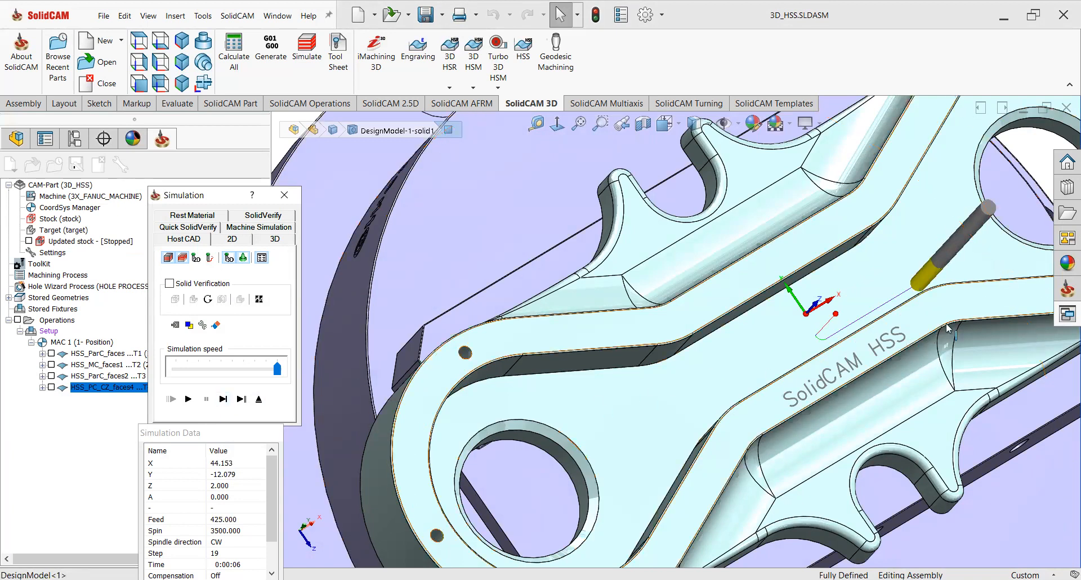
pyautogui.scroll(-1, 928, 293)
pyautogui.moveTo(930, 340); pyautogui.dragTo(924, 322, button='middle')
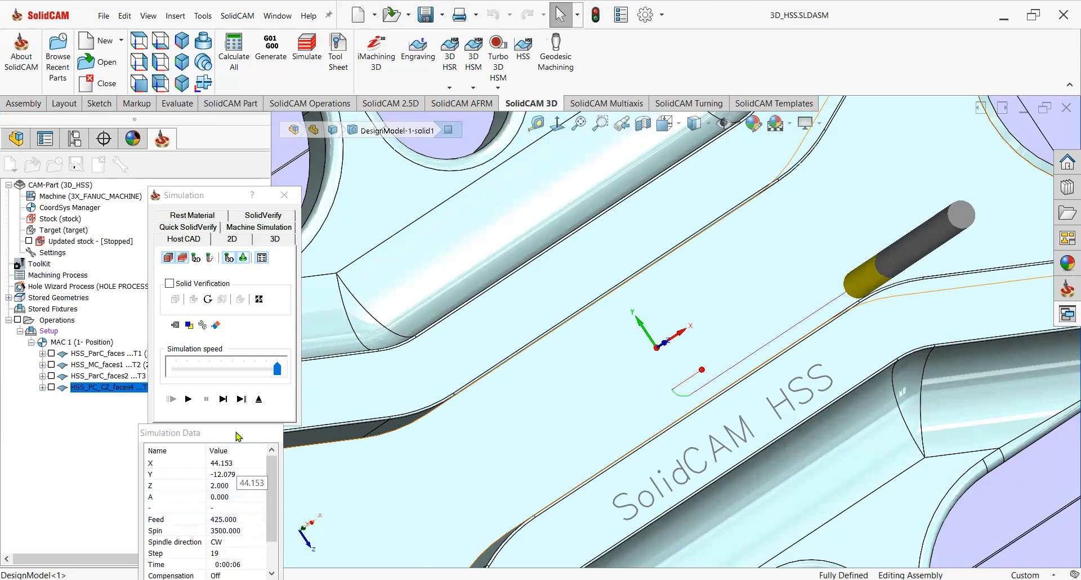
# - Step the simulation onward around the first curved wall to compare its feed, and exit the simulation
pyautogui.click(223, 399)
pyautogui.click(223, 398)
pyautogui.click(224, 401)
pyautogui.click(224, 401)
pyautogui.click(224, 401)
pyautogui.click(224, 401)
pyautogui.click(224, 401)
pyautogui.click(224, 401)
pyautogui.click(224, 401)
pyautogui.click(224, 401)
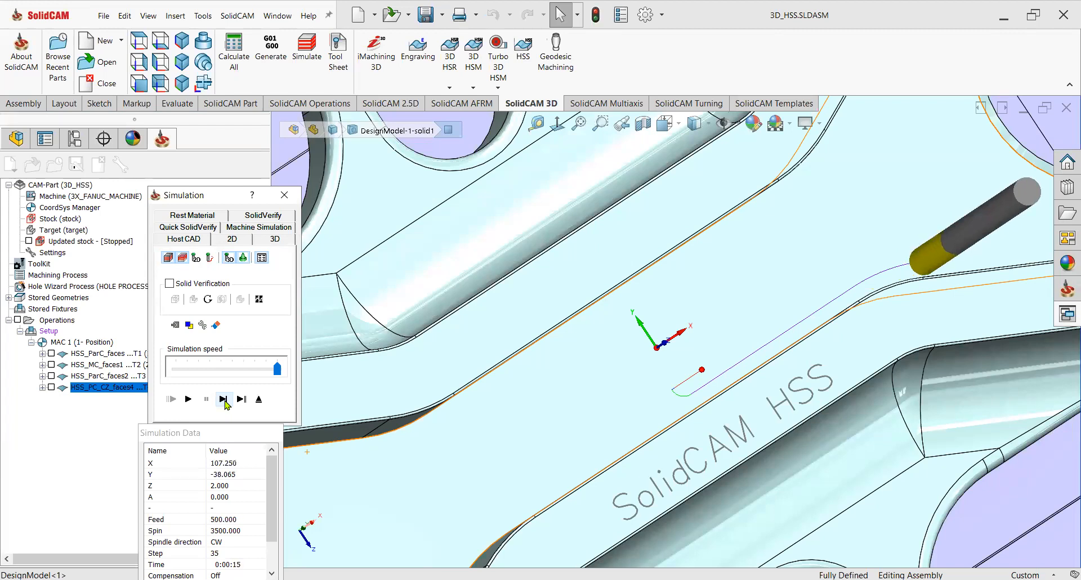
pyautogui.click(225, 401)
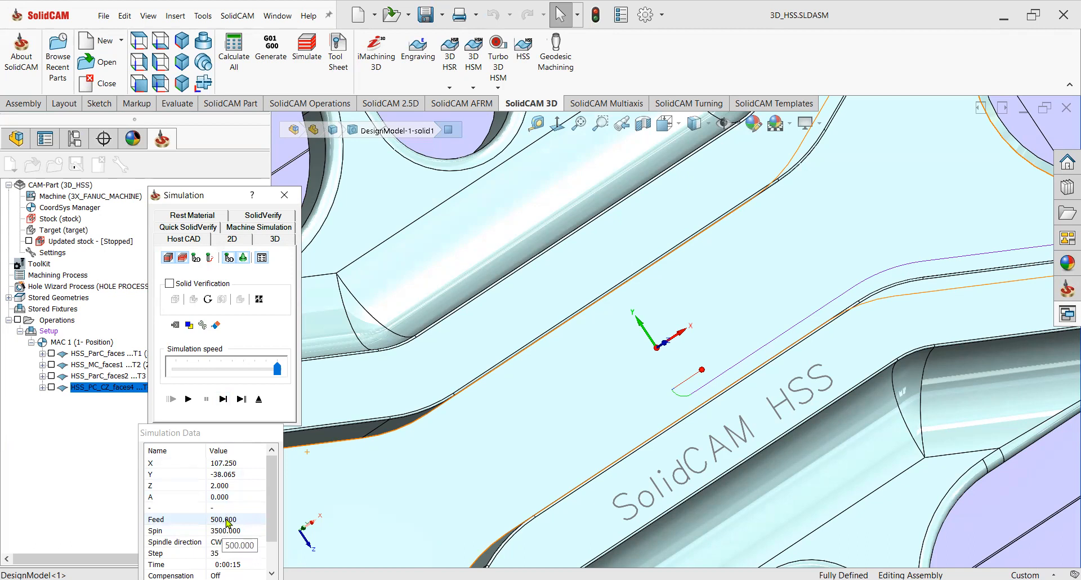
pyautogui.scroll(5, 641, 394)
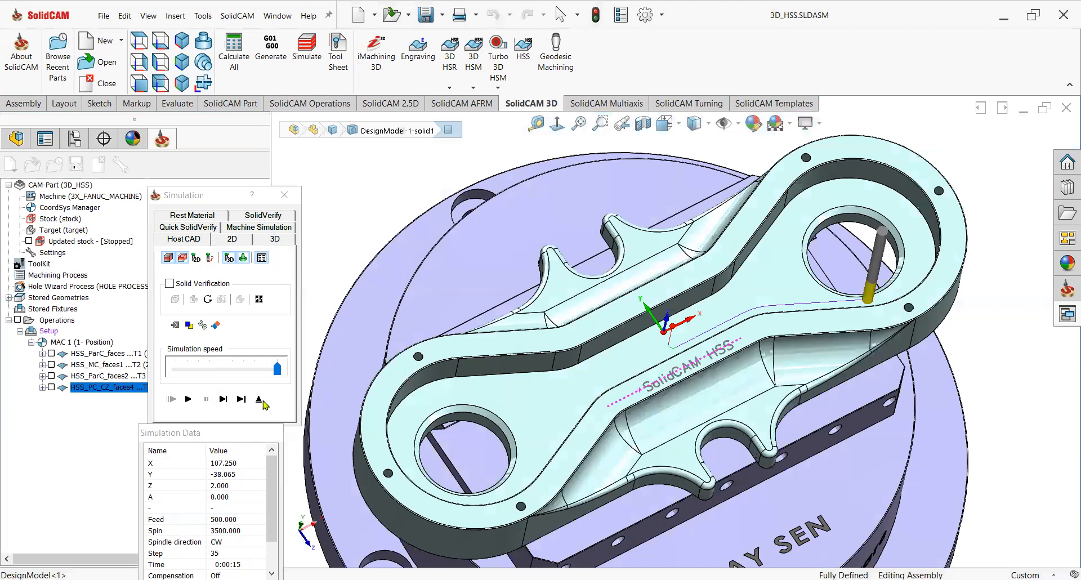
pyautogui.click(259, 399)
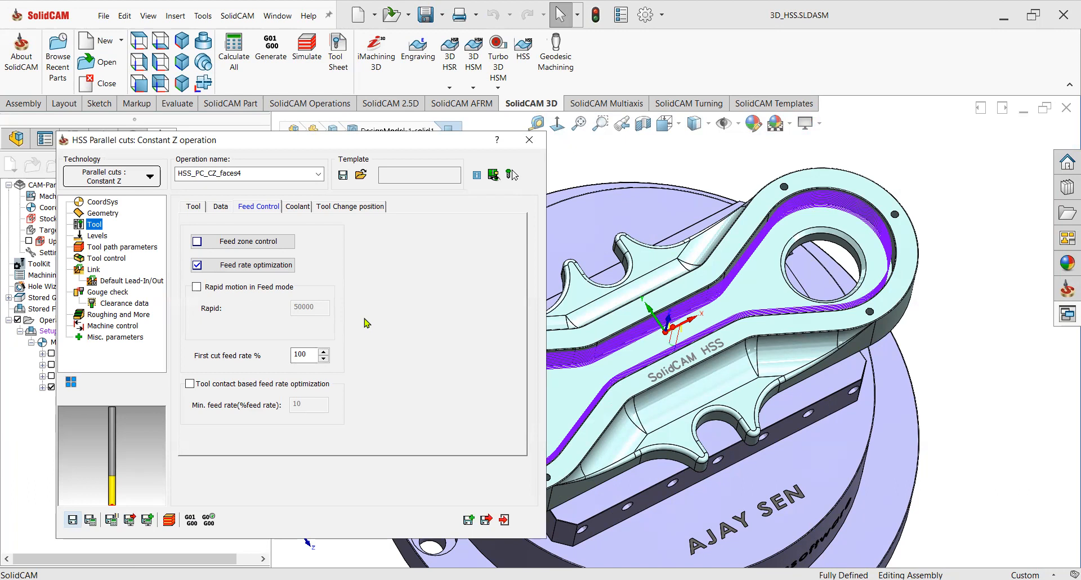
# - Examine the toolpath around the whole pocket and the first cut feed rate percentage setting
pyautogui.scroll(-5, 619, 388)
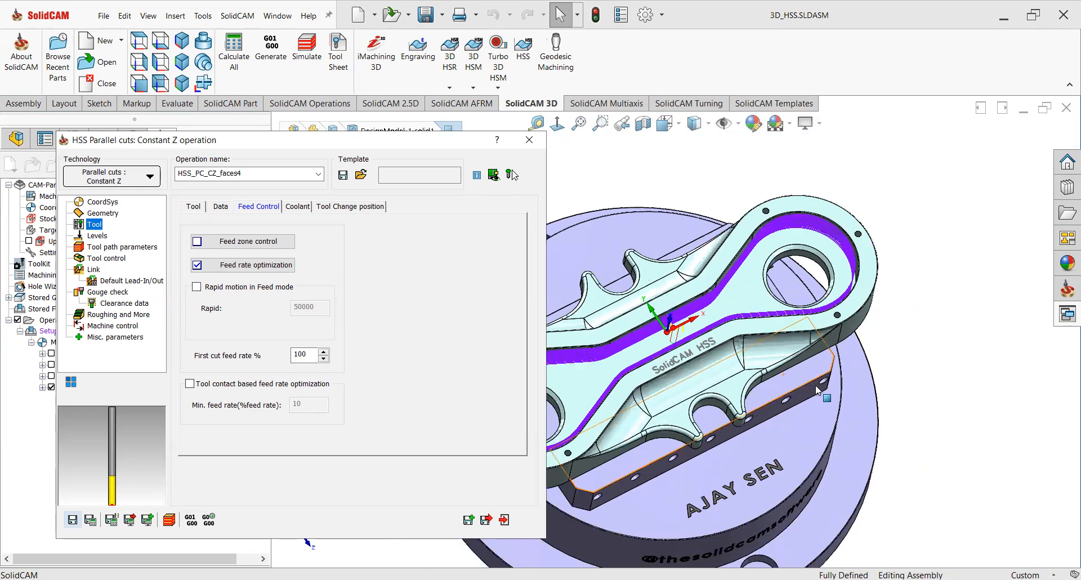
pyautogui.scroll(2, 619, 383)
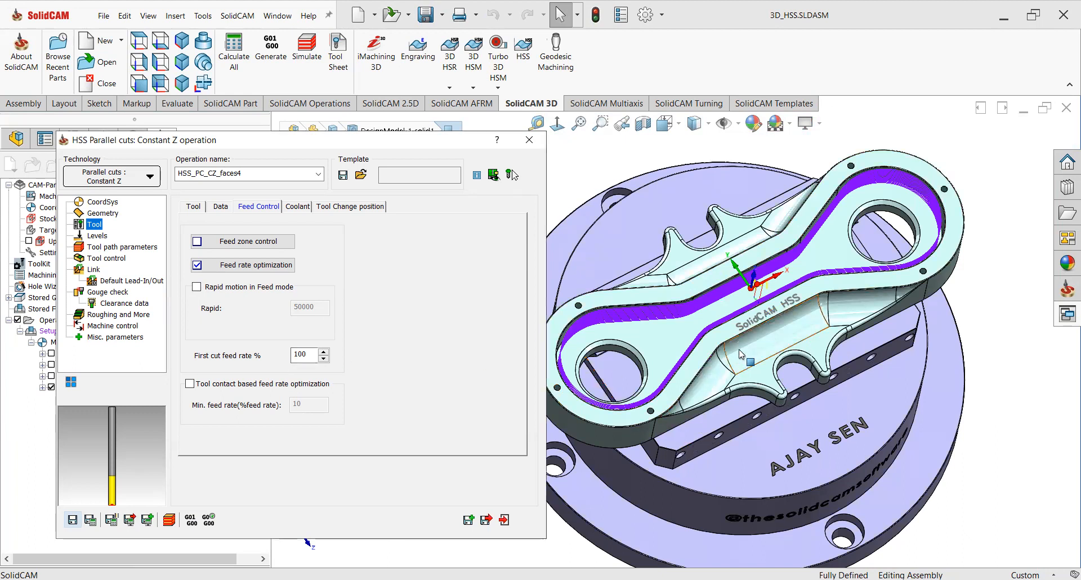
pyautogui.scroll(3, 724, 352)
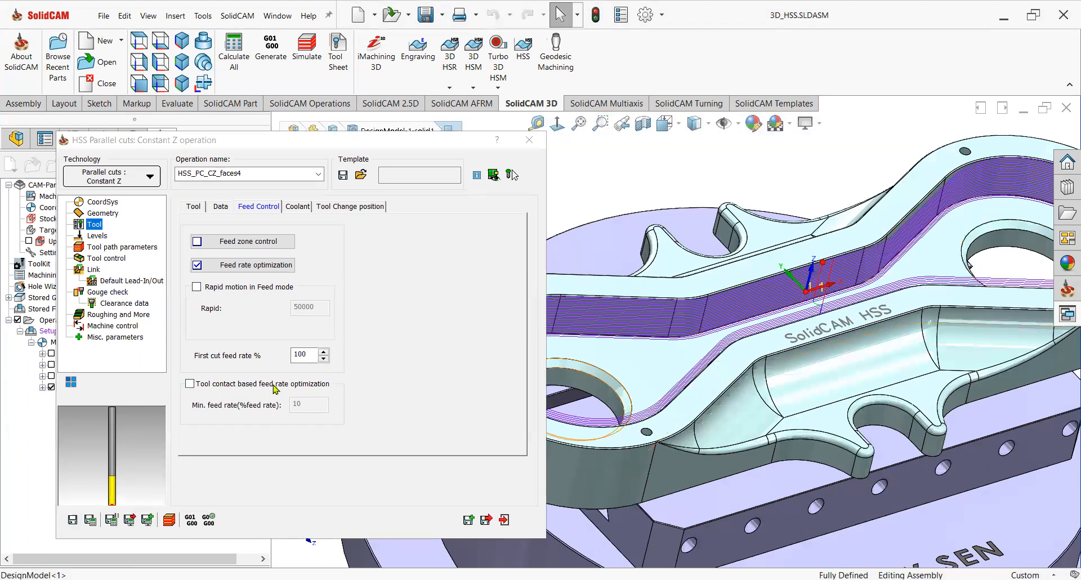
pyautogui.doubleClick(306, 356)
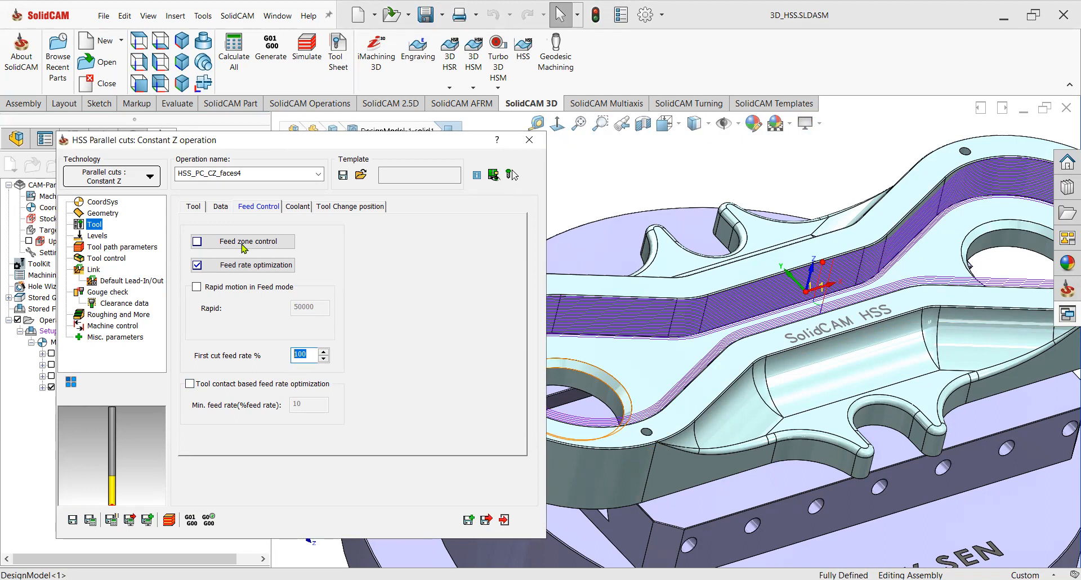
# - Review the operation's clearance area and distance levels, and close the HSS_PC_CZ_faces4 operation
pyautogui.click(101, 240)
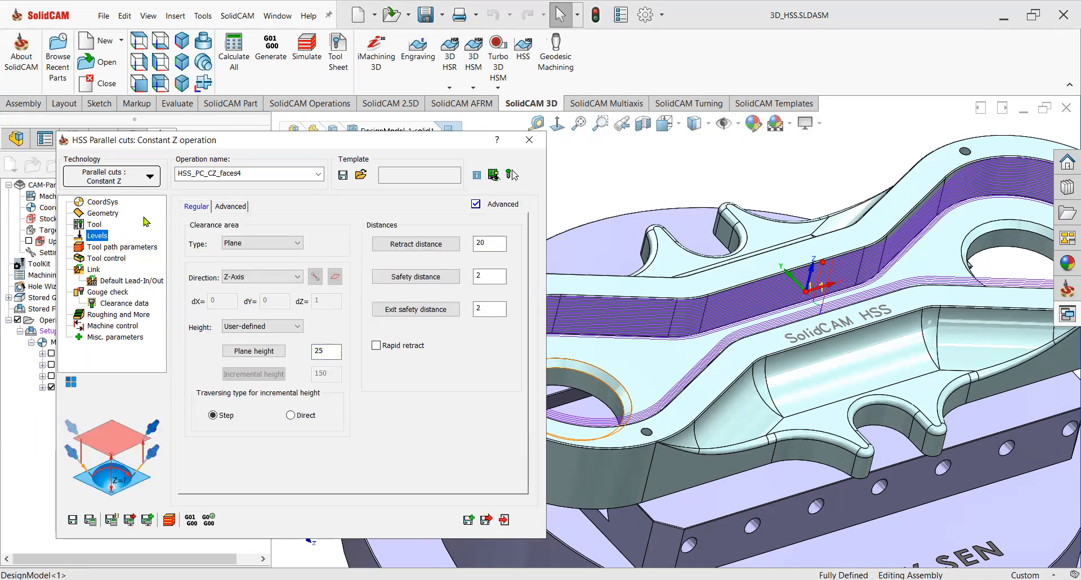
pyautogui.scroll(1, 856, 357)
pyautogui.scroll(1, 789, 366)
pyautogui.moveTo(751, 345); pyautogui.dragTo(732, 404, button='middle')
pyautogui.click(505, 521)
pyautogui.scroll(-3, 800, 332)
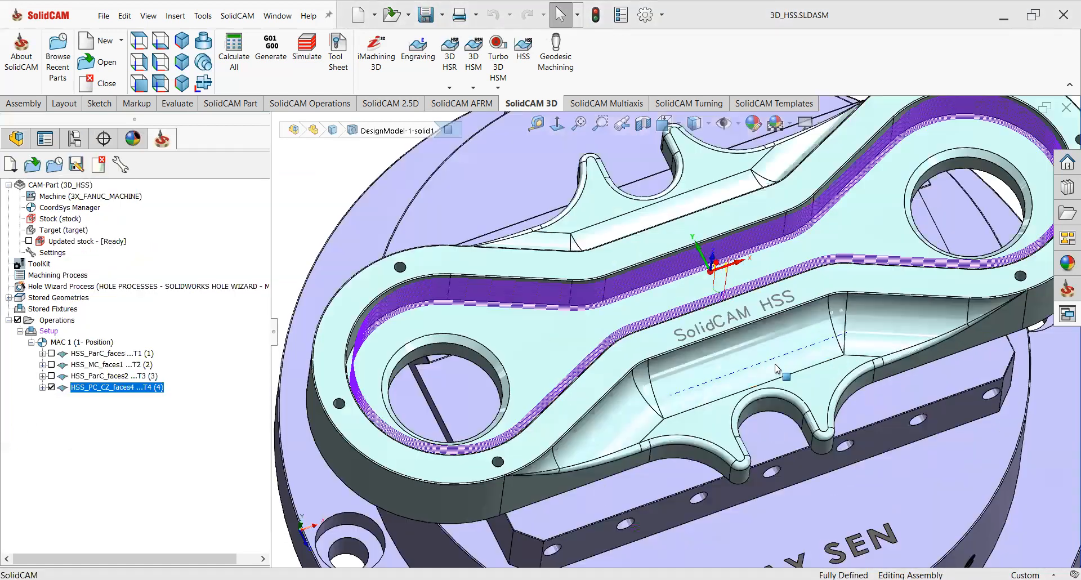
pyautogui.scroll(3, 774, 313)
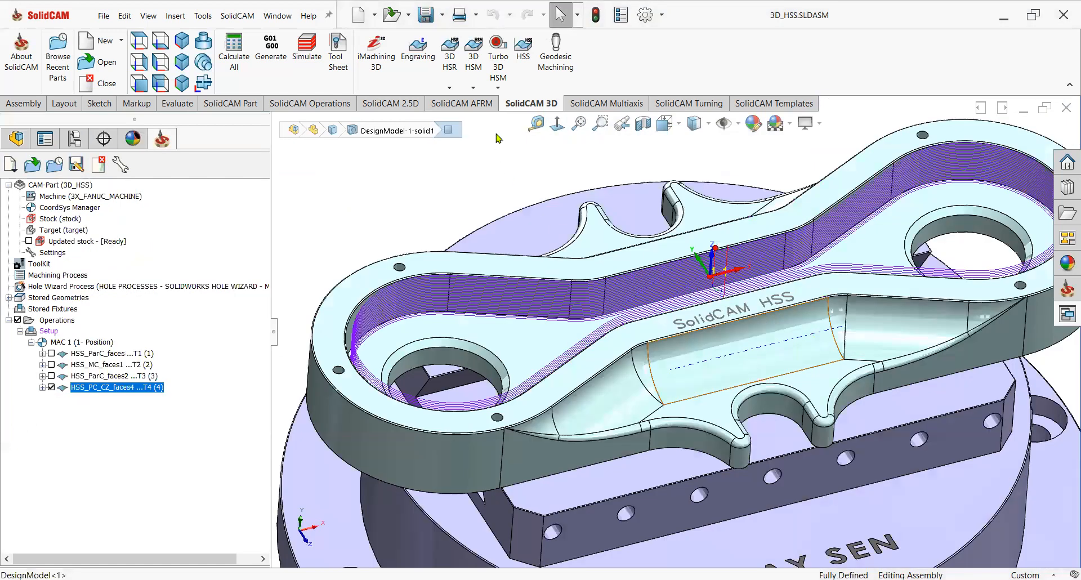
# - Start a new HSS operation, review its available technologies and move its dialog clear of the operations tree
pyautogui.click(527, 76)
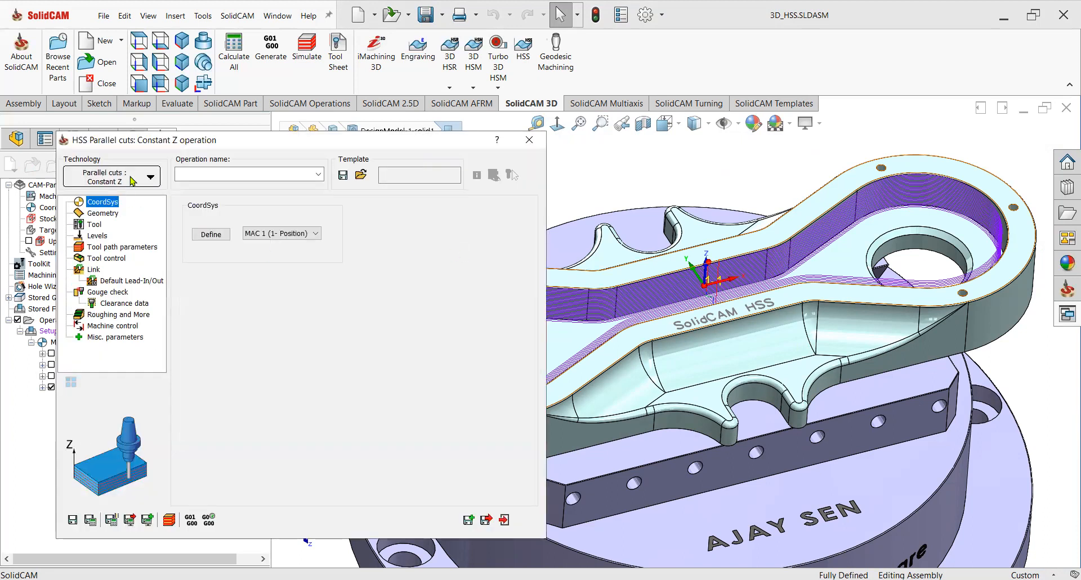
pyautogui.click(131, 179)
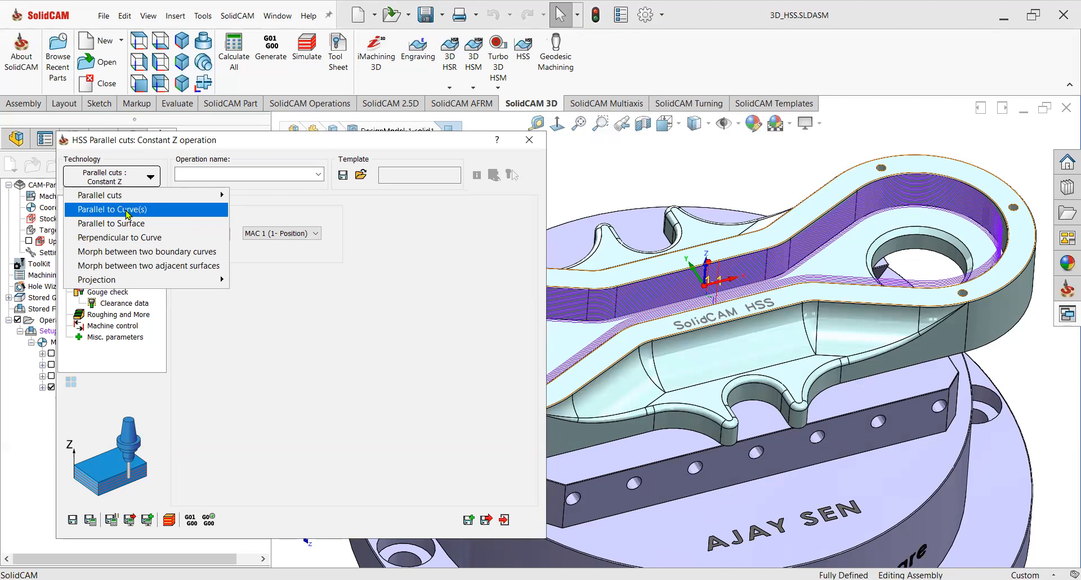
pyautogui.click(228, 141)
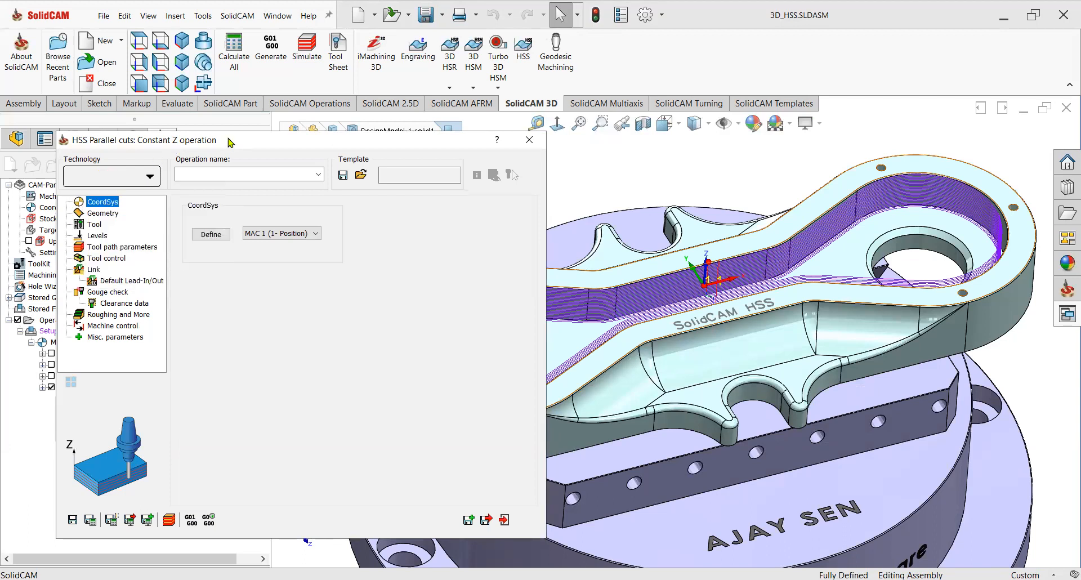
pyautogui.moveTo(230, 142); pyautogui.dragTo(303, 142)
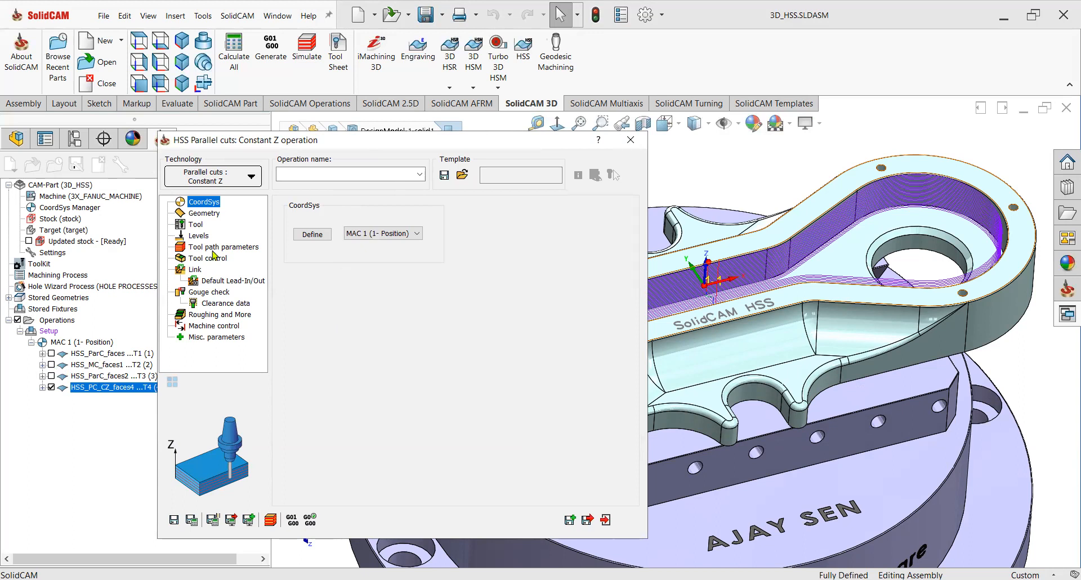
# - Set the technology to Perpendicular to Curve and define the middle concave side face below the engraved text as drive surface
pyautogui.click(251, 178)
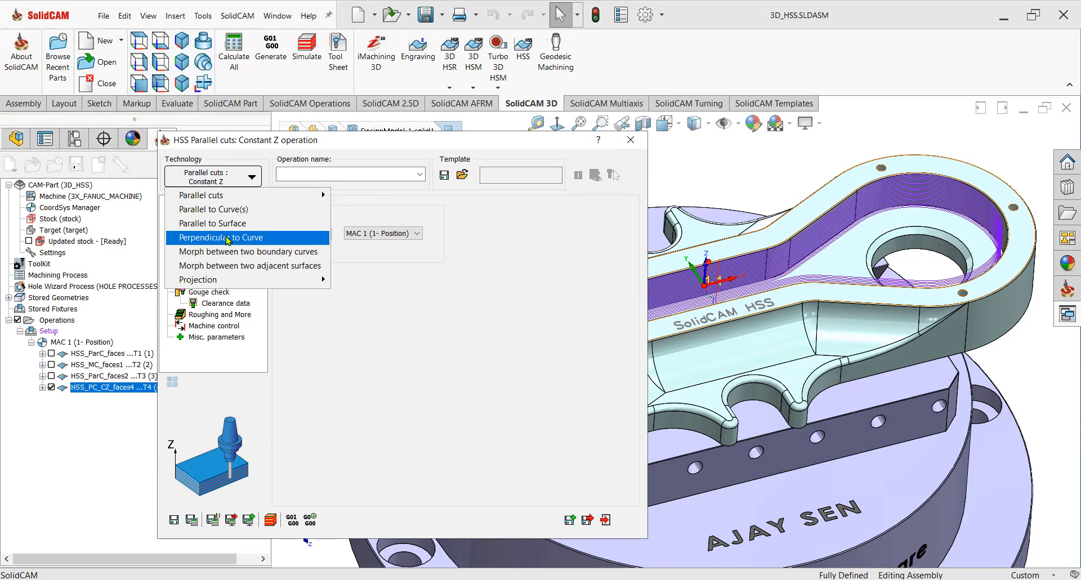
pyautogui.click(228, 238)
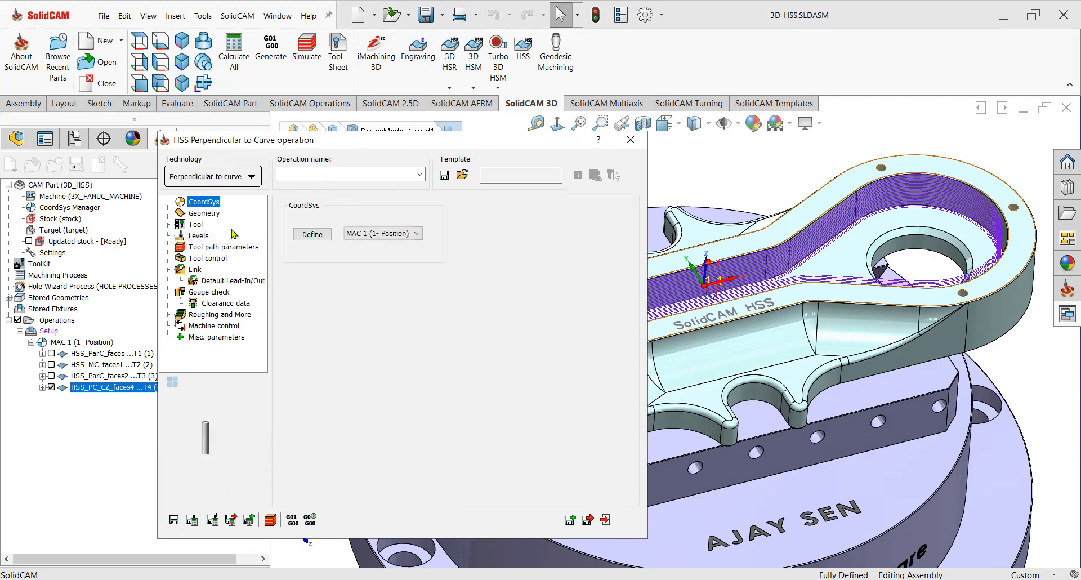
pyautogui.click(205, 215)
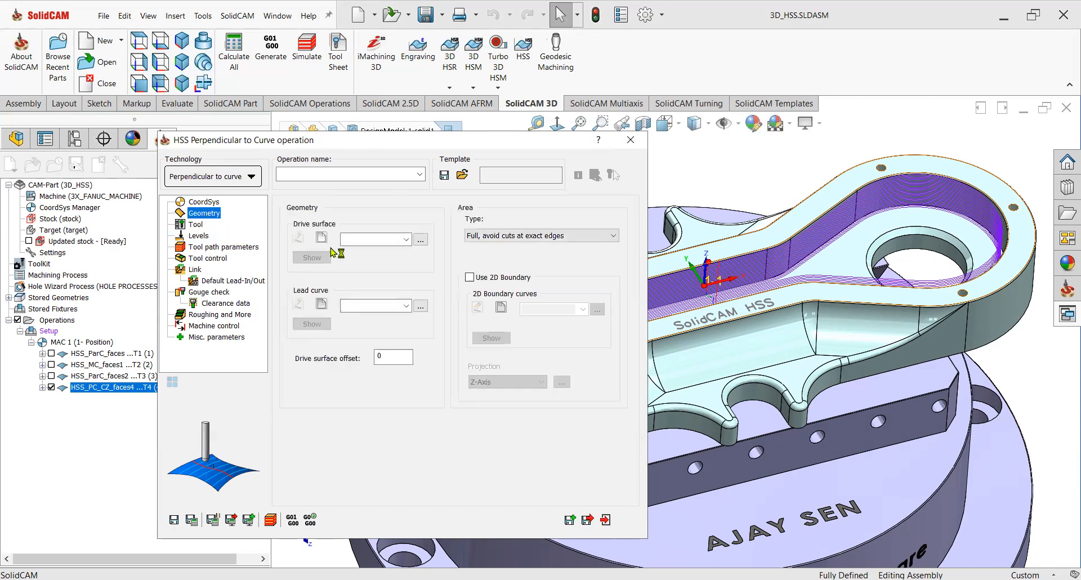
pyautogui.click(700, 373)
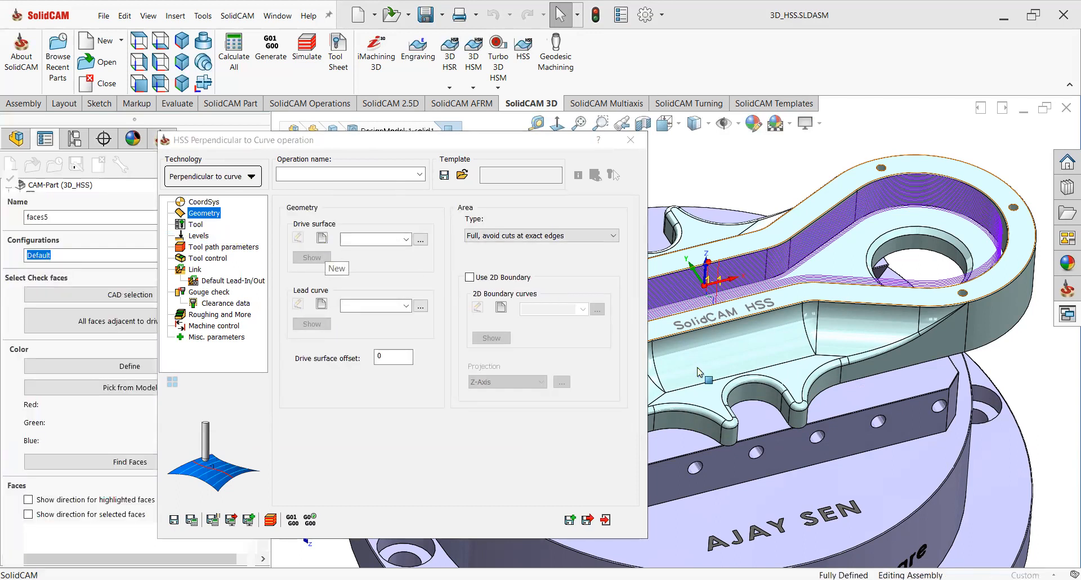
pyautogui.click(9, 179)
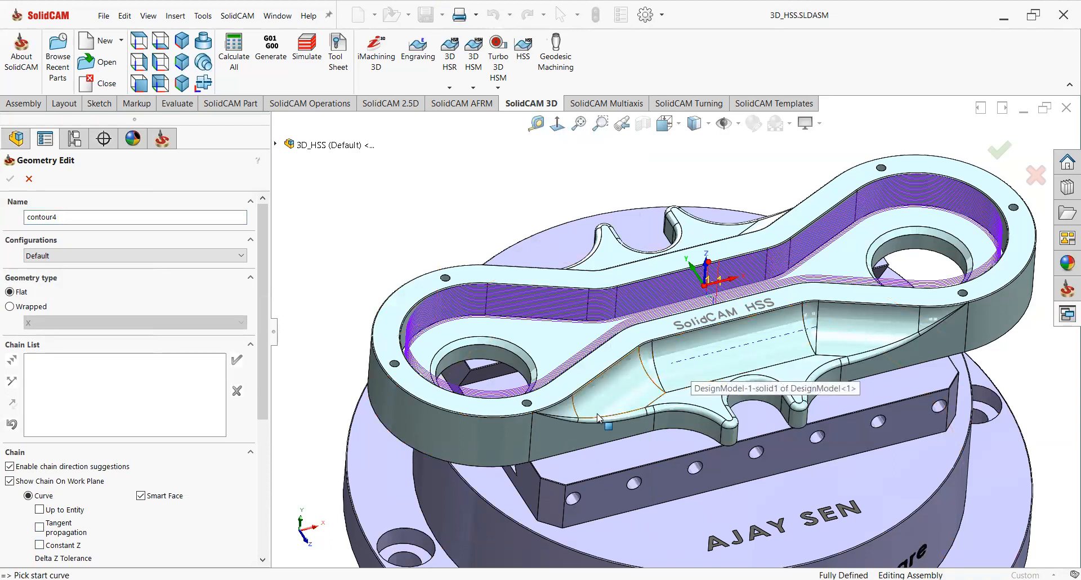
# - Define the lead curve as a single chain along the straight lower edge of the middle concave face
pyautogui.scroll(-4, 563, 394)
pyautogui.scroll(-3, 564, 387)
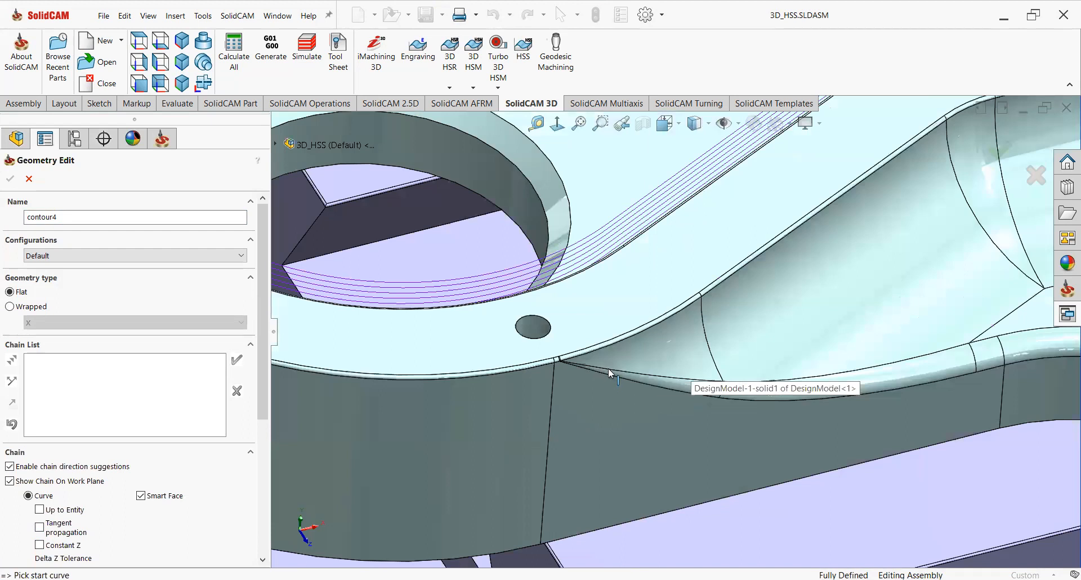
pyautogui.scroll(5, 555, 438)
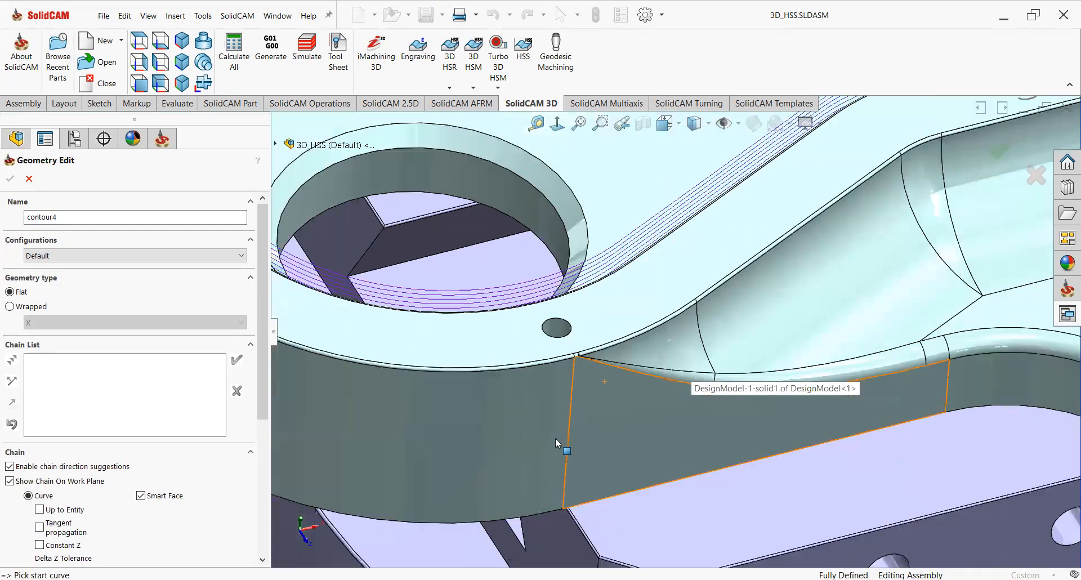
pyautogui.scroll(2, 850, 296)
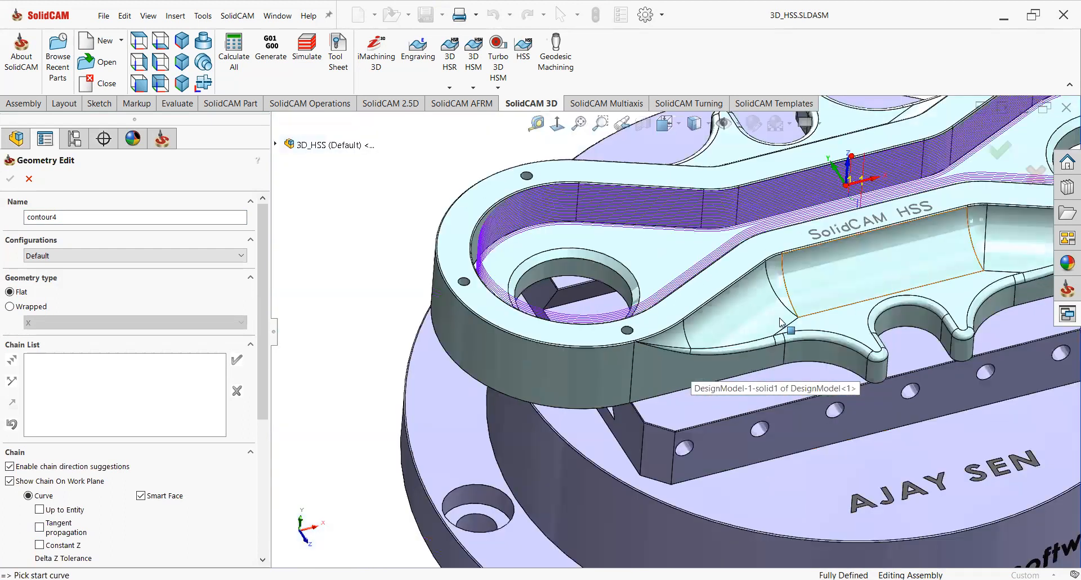
pyautogui.scroll(3, 734, 339)
pyautogui.scroll(-3, 735, 339)
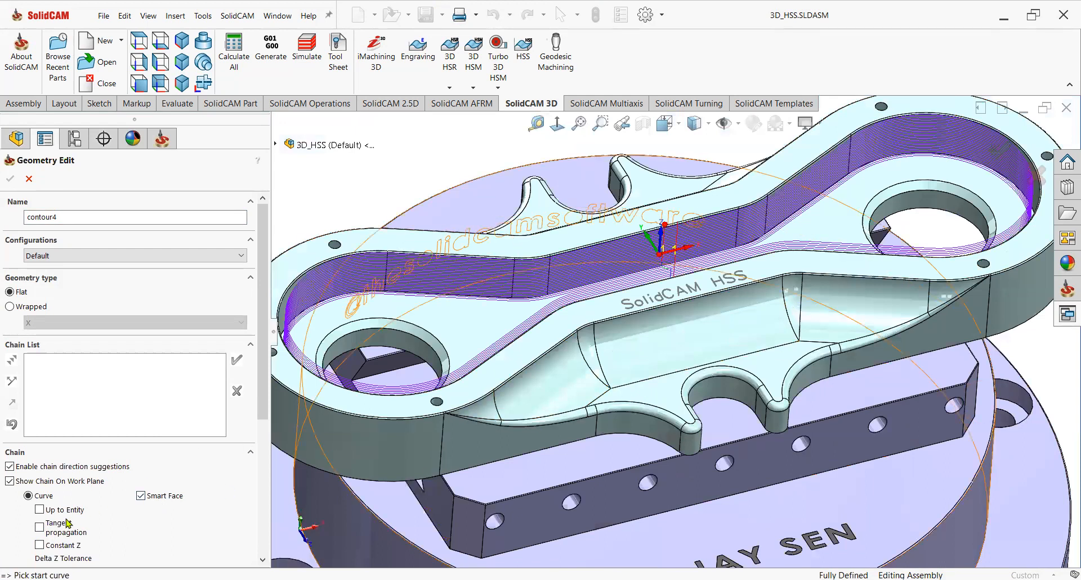
pyautogui.scroll(-3, 67, 531)
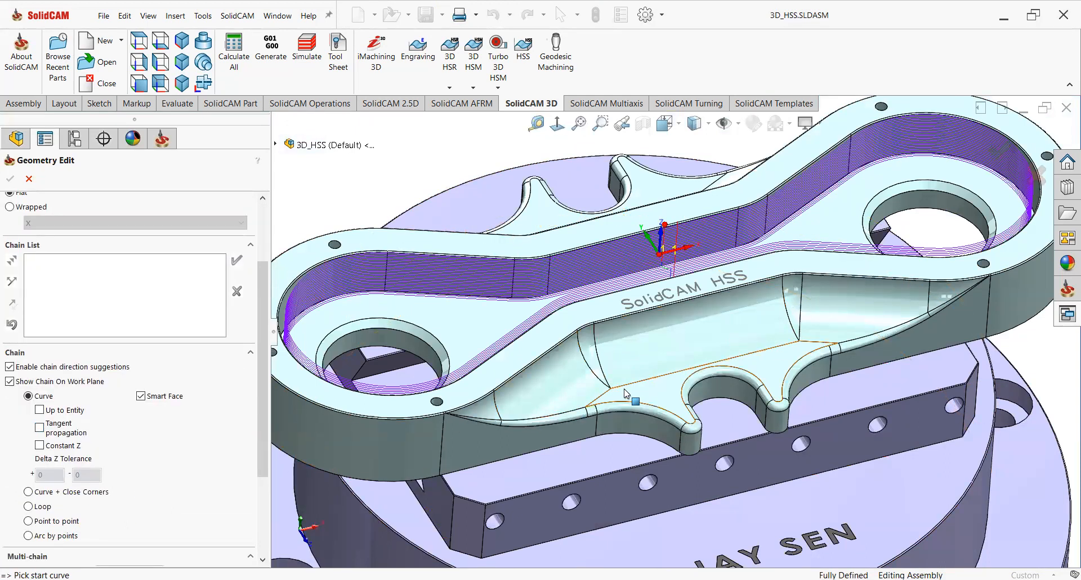
pyautogui.click(681, 373)
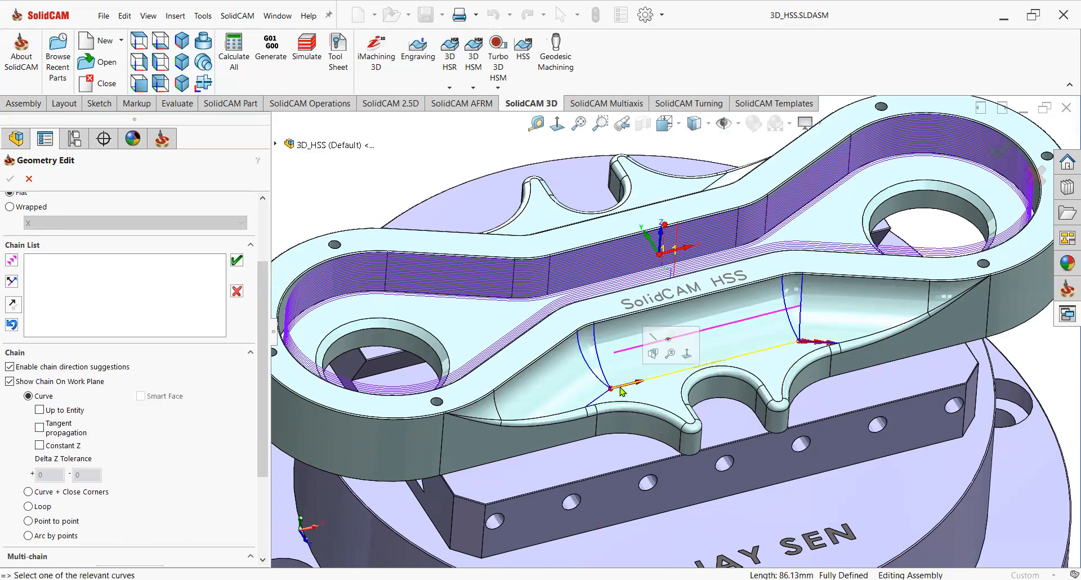
pyautogui.click(237, 261)
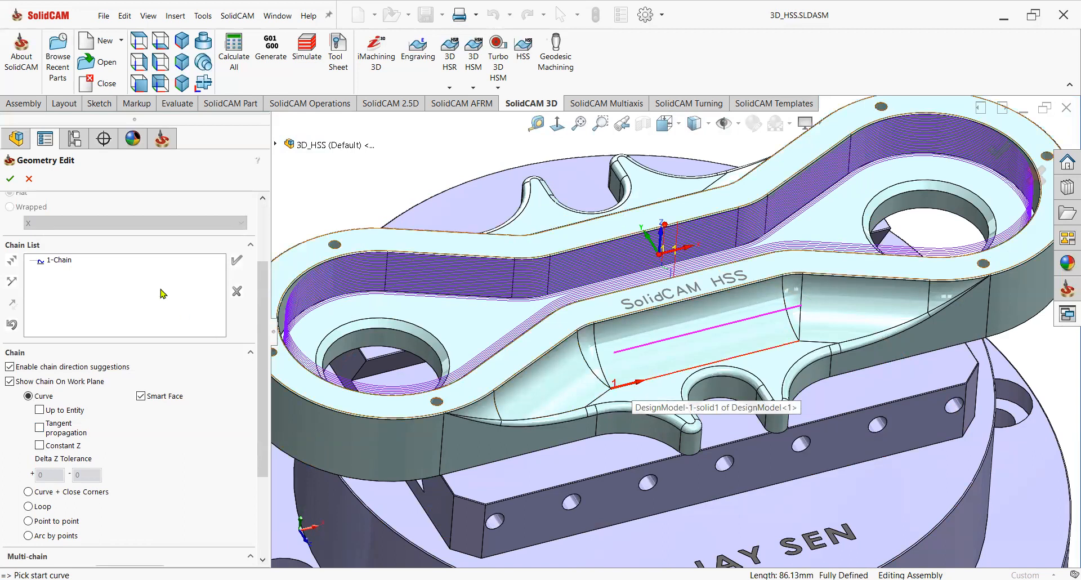
pyautogui.click(9, 179)
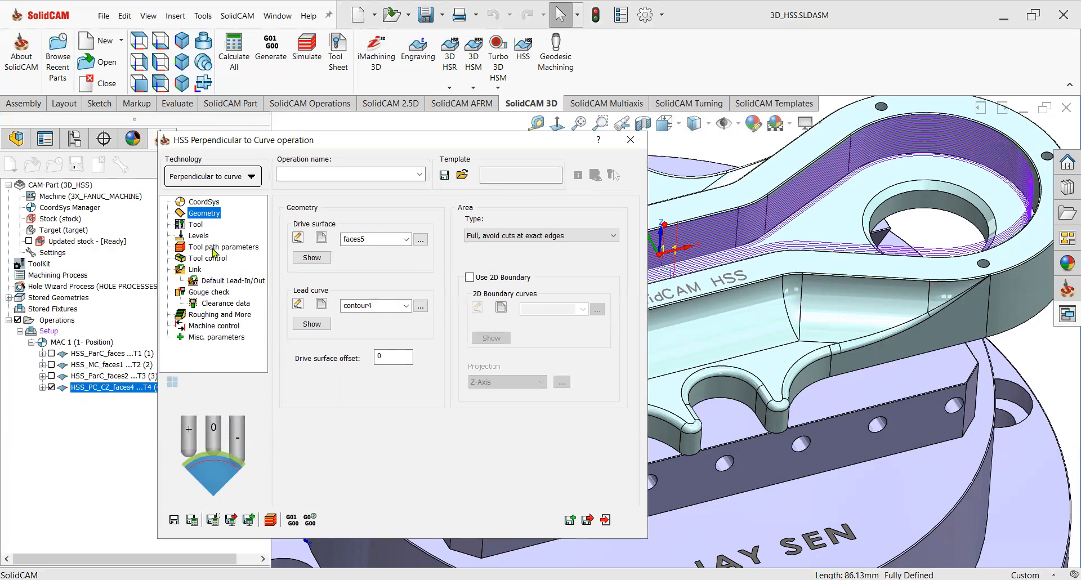
# - Assign the 6 mm ball nose mill, tool number 2, and set the clearance area type to Plane
pyautogui.click(195, 225)
pyautogui.click(363, 432)
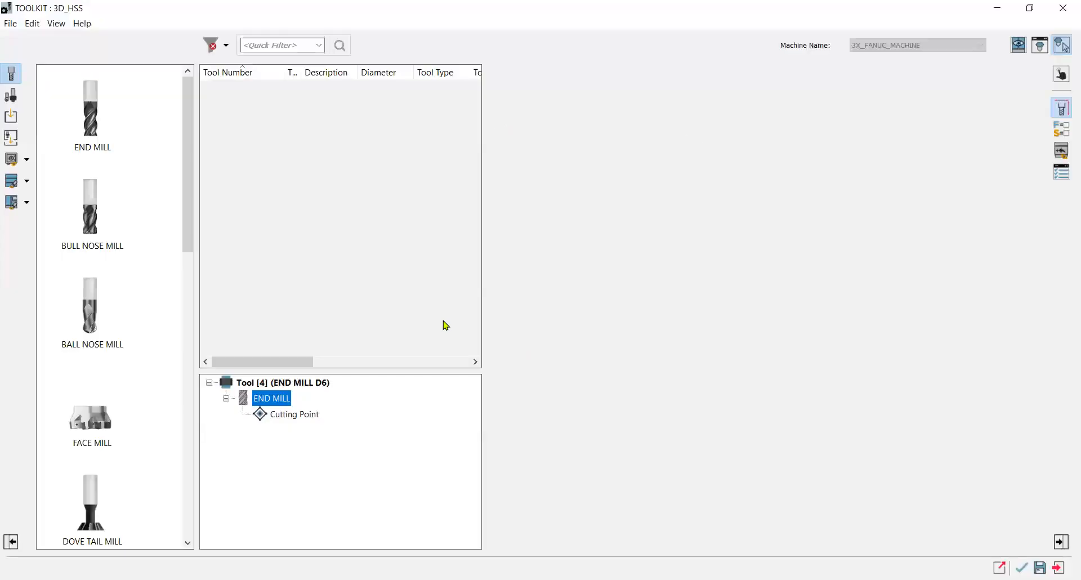
pyautogui.click(388, 125)
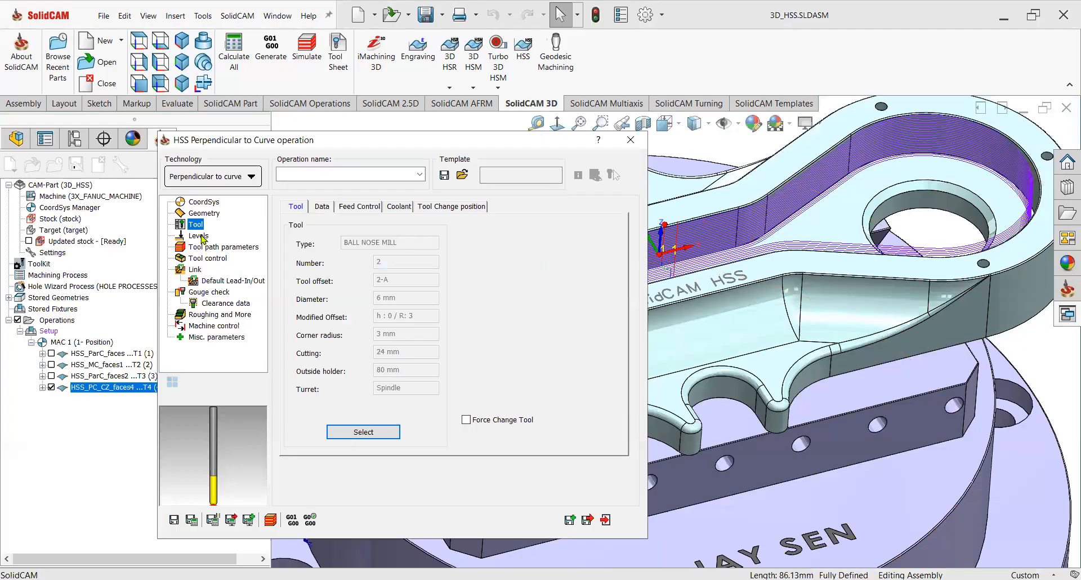
pyautogui.click(199, 236)
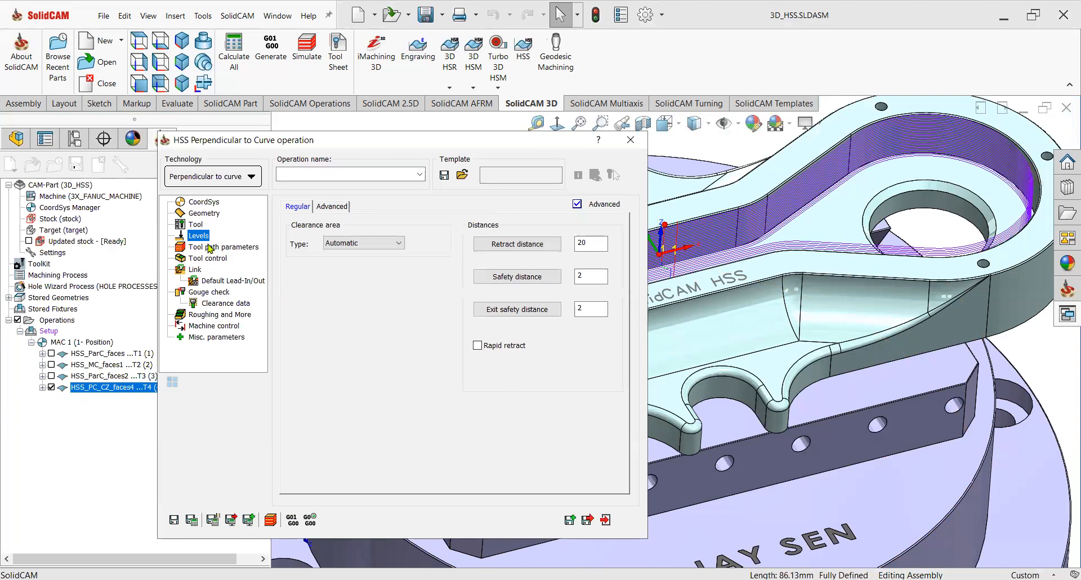
pyautogui.click(338, 272)
pyautogui.moveTo(427, 352); pyautogui.dragTo(396, 357)
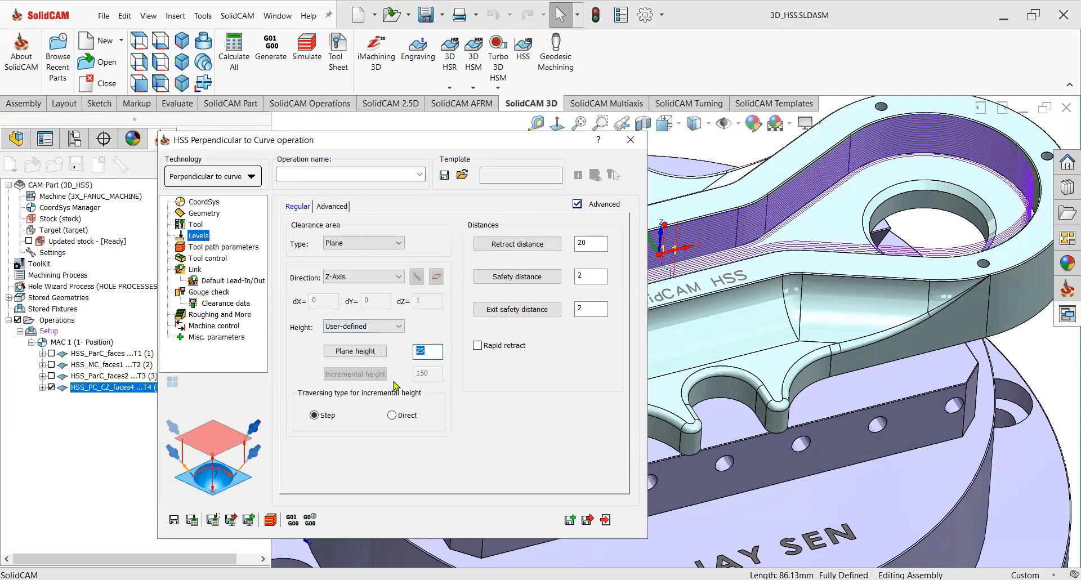
# - Review the surface quality, step over and tool control settings, and save, calculate and close the operation
pyautogui.click(215, 247)
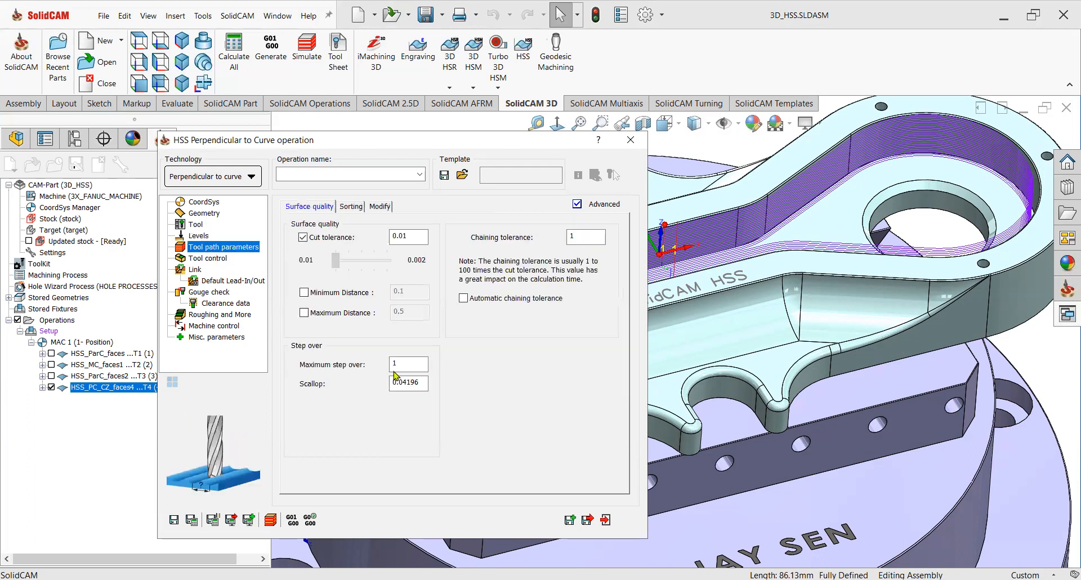
pyautogui.click(206, 258)
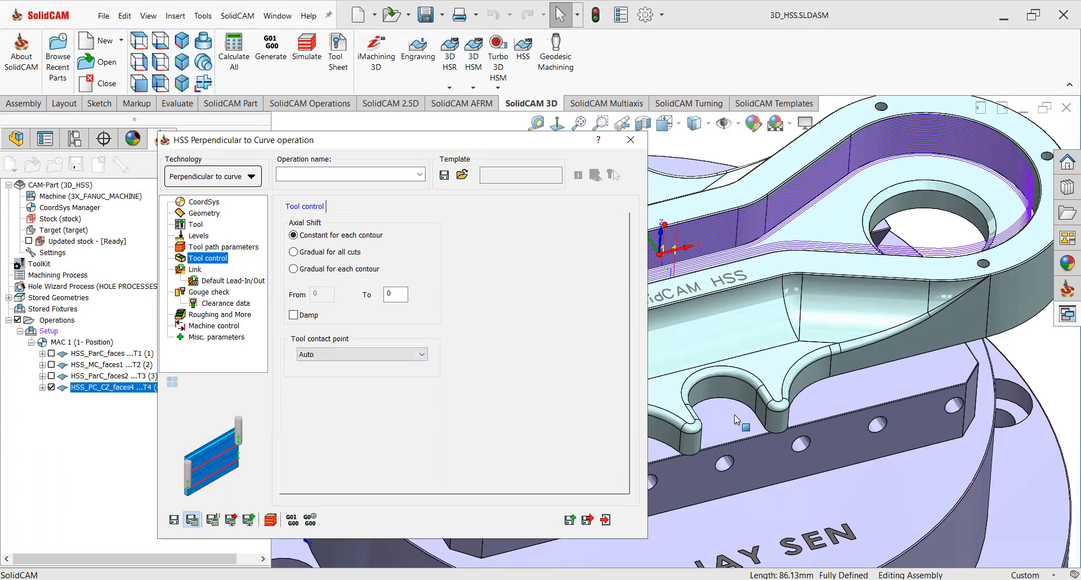
pyautogui.click(605, 520)
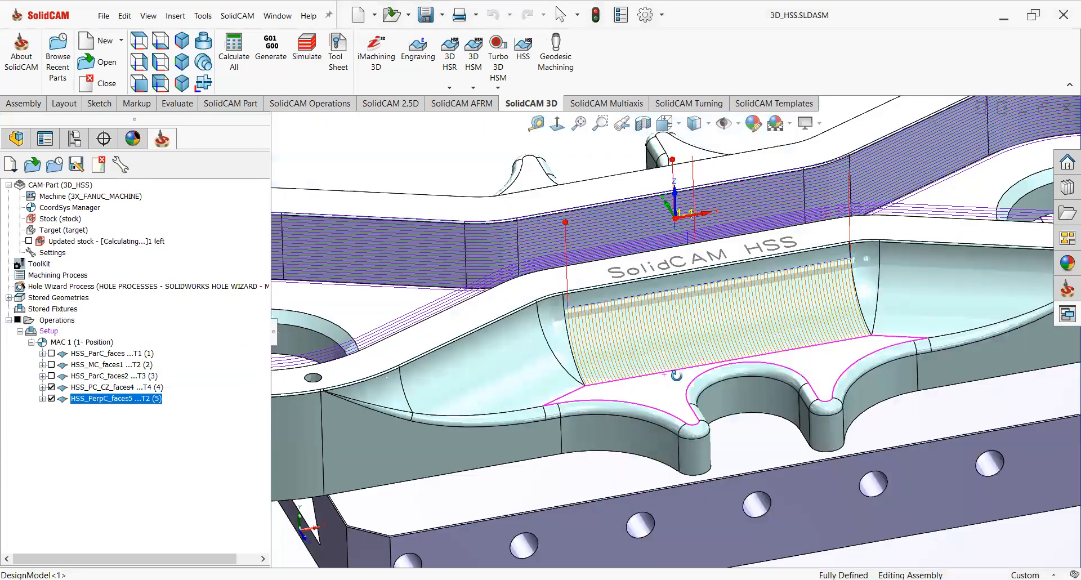
# - Inspect the new toolpath on the concave face and hide the HSS_PC_CZ_faces4 toolpath
pyautogui.moveTo(676, 375)
pyautogui.mouseDown(button='middle')
pyautogui.moveTo(705, 374)
pyautogui.moveTo(682, 376)
pyautogui.mouseUp(button='middle')
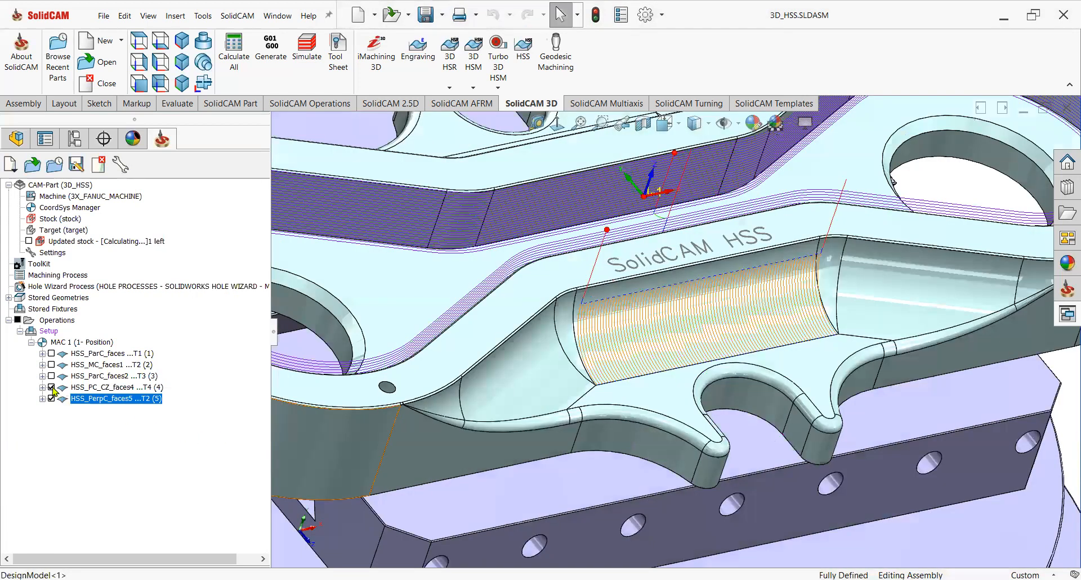
pyautogui.click(52, 387)
pyautogui.moveTo(623, 389); pyautogui.dragTo(372, 403, button='middle')
# - Reopen HSS_PerpC_faces5, set its maximum step over to 0.2, recalculate the toolpath and close the operation
pyautogui.click(125, 399)
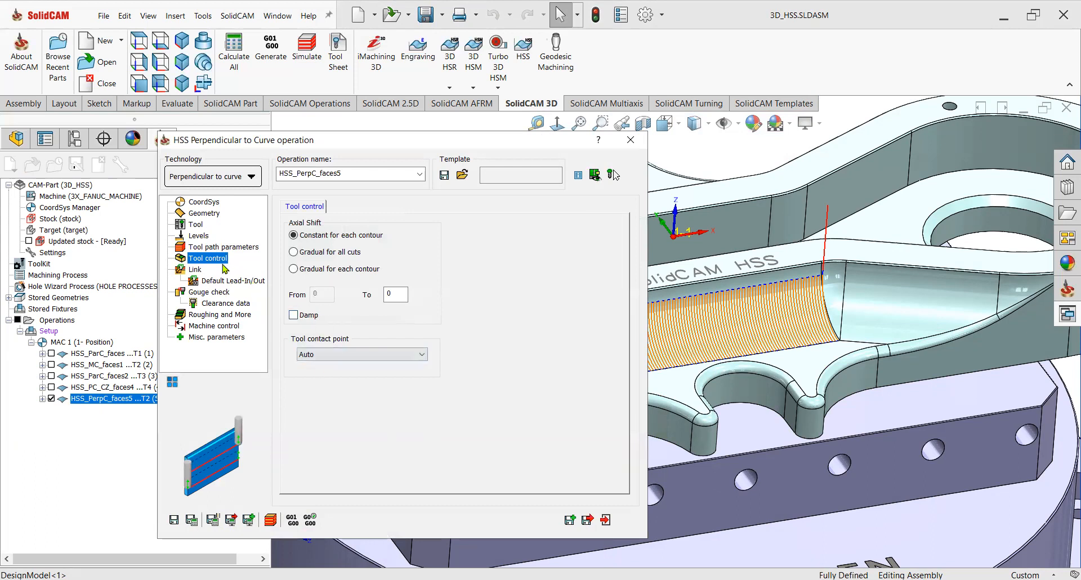
pyautogui.click(202, 248)
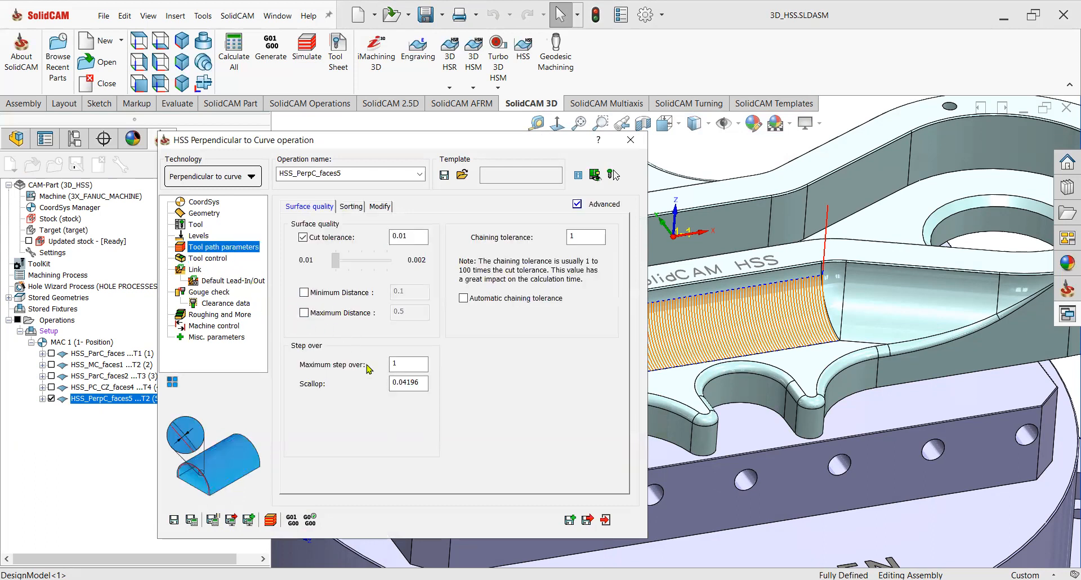
pyautogui.write('0.2')
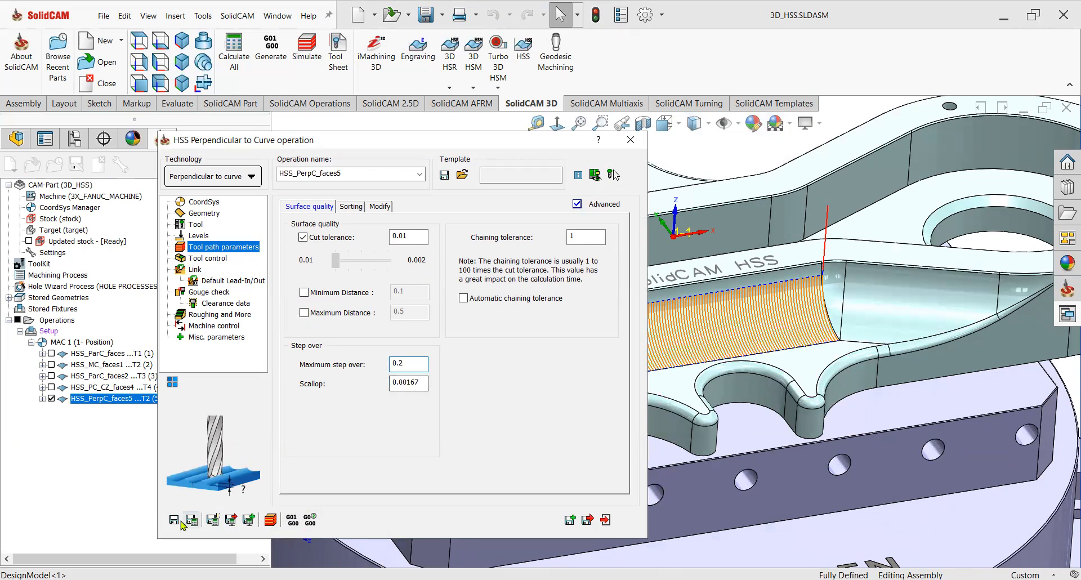
pyautogui.click(191, 519)
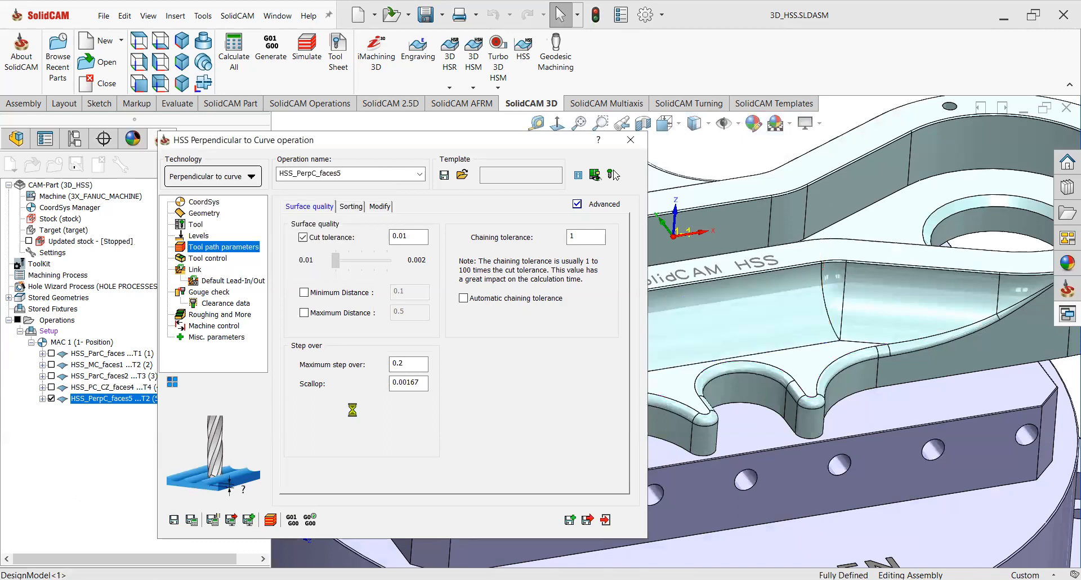
pyautogui.click(607, 520)
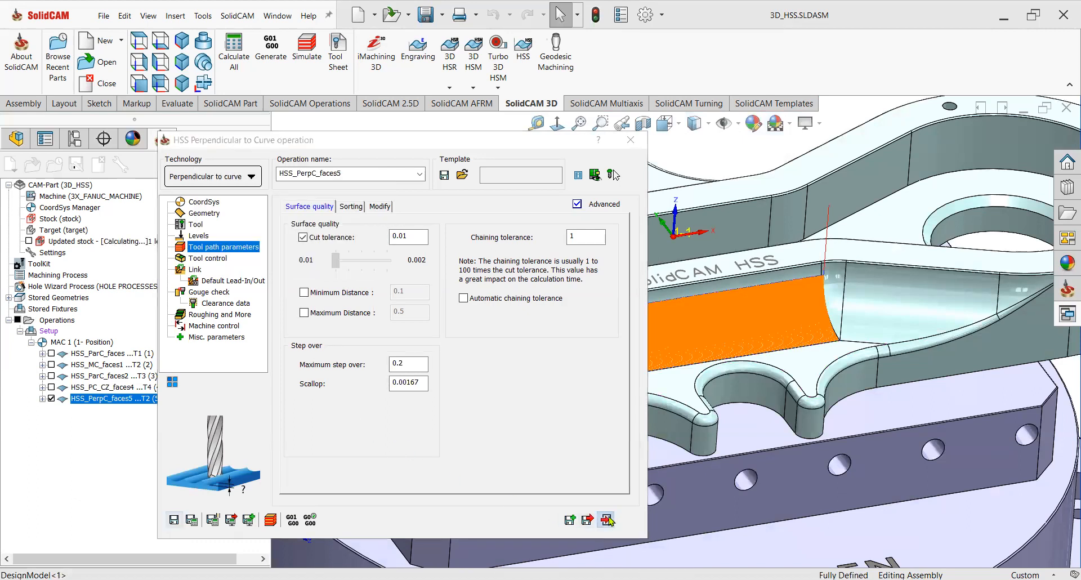
# - Examine the spacing of the recalculated cuts and the toolpath's start near the edge of the concave face
pyautogui.scroll(-2, 627, 331)
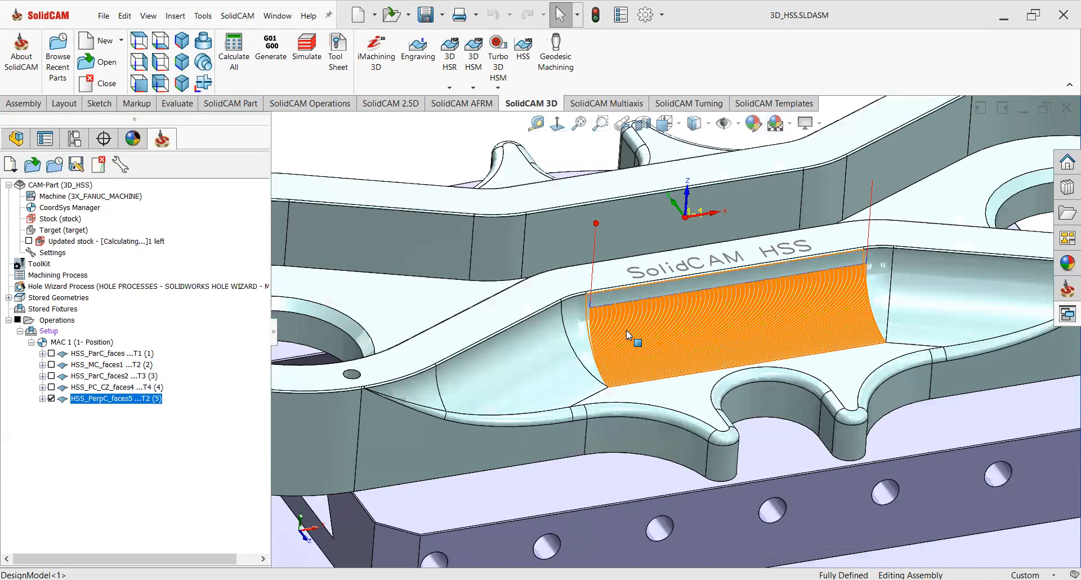
pyautogui.scroll(-2, 622, 330)
pyautogui.scroll(-1, 630, 289)
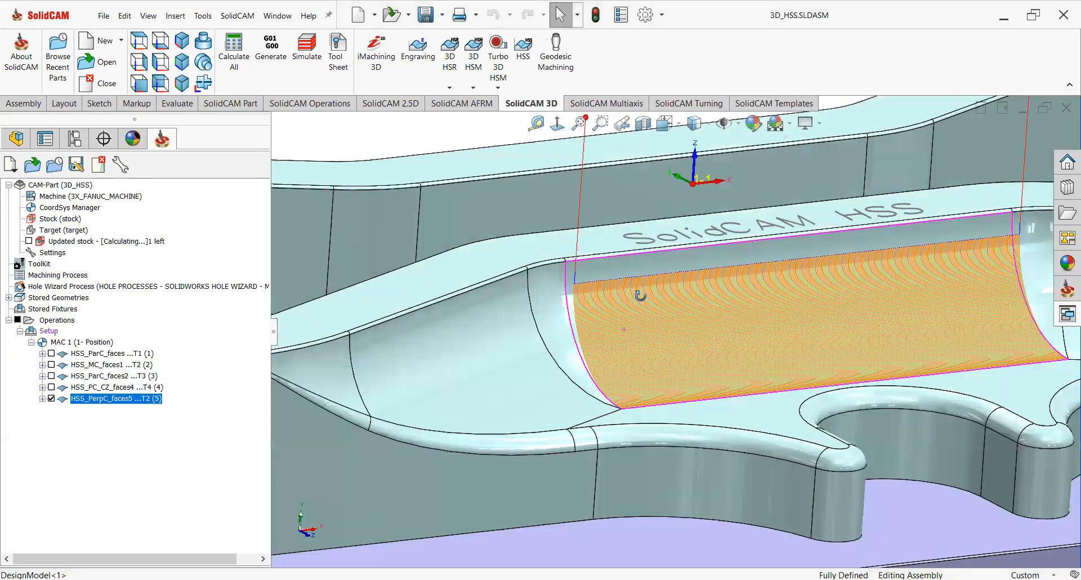
pyautogui.scroll(-2, 622, 306)
pyautogui.scroll(-1, 599, 265)
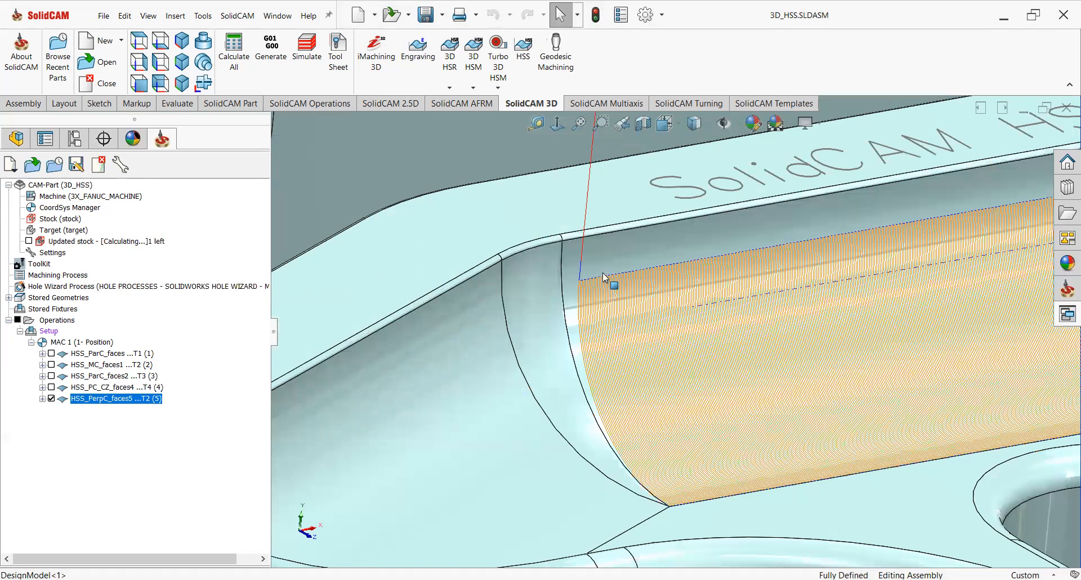
pyautogui.moveTo(611, 261)
pyautogui.mouseDown(button='middle')
pyautogui.moveTo(603, 237)
pyautogui.moveTo(619, 230)
pyautogui.moveTo(600, 271)
pyautogui.mouseUp(button='middle')
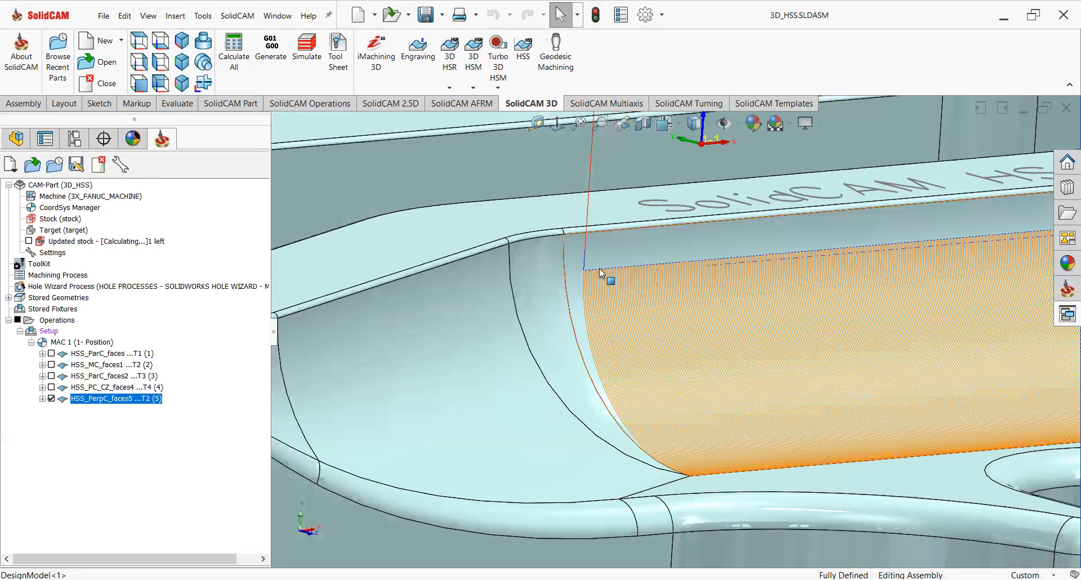
# - Simulate HSS_PerpC_faces5 step by step to the tool's first approach and examine its position beside the adjacent curved wall
pyautogui.rightClick(148, 394)
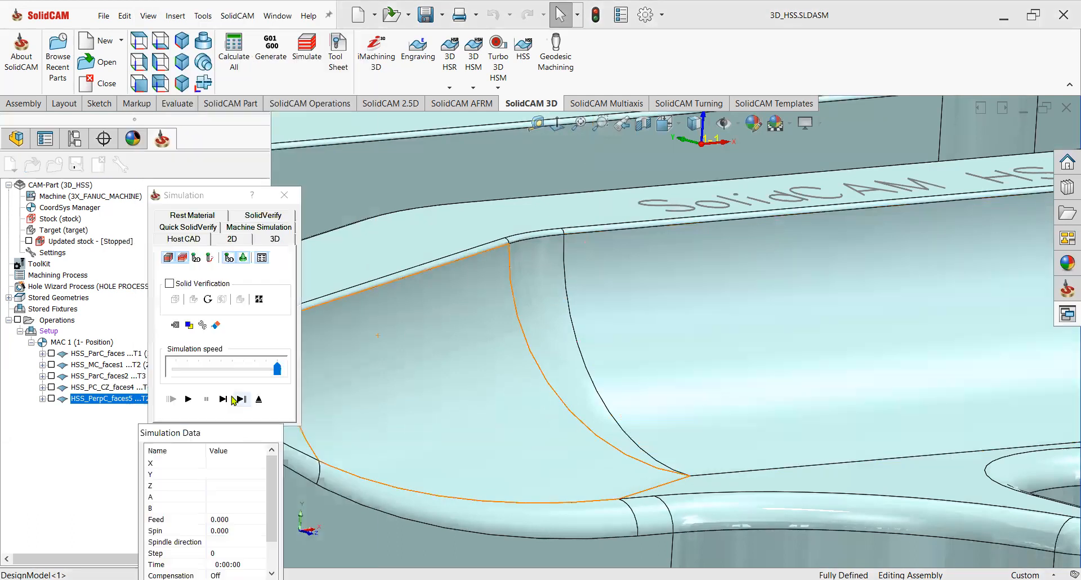
pyautogui.click(224, 399)
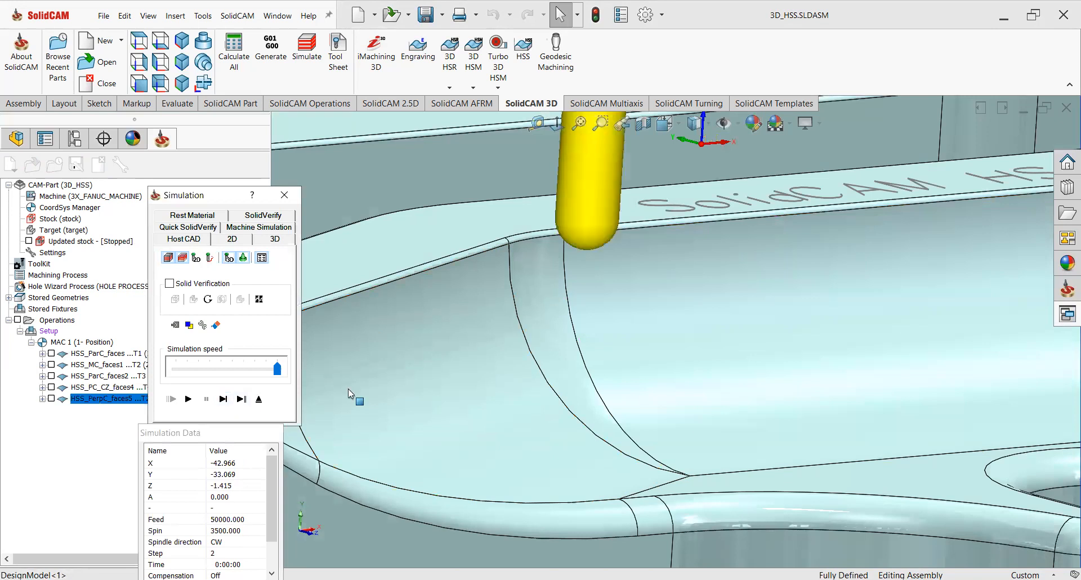
pyautogui.click(223, 399)
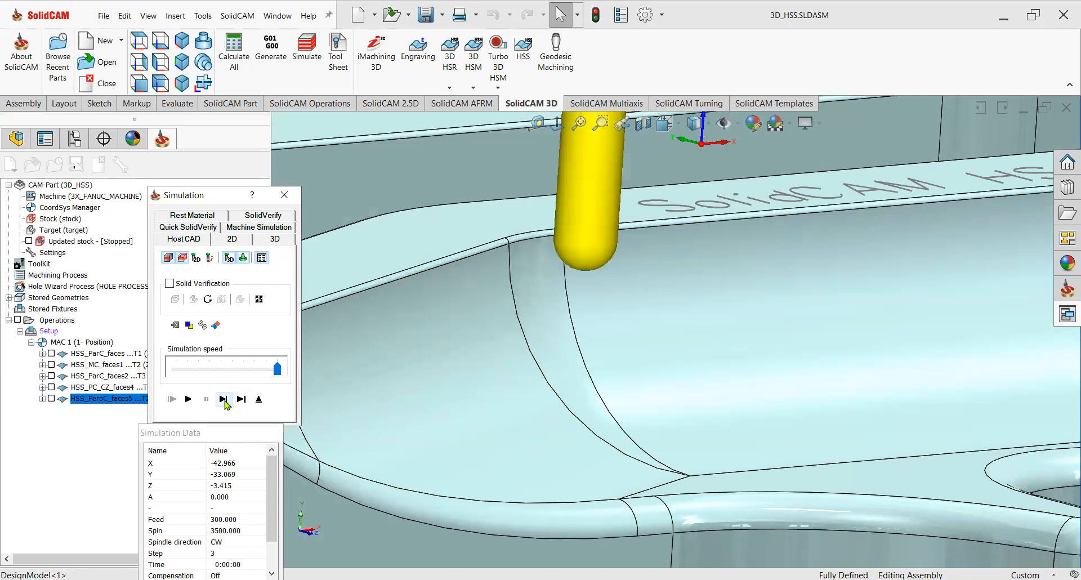
pyautogui.moveTo(586, 323); pyautogui.dragTo(573, 297, button='middle')
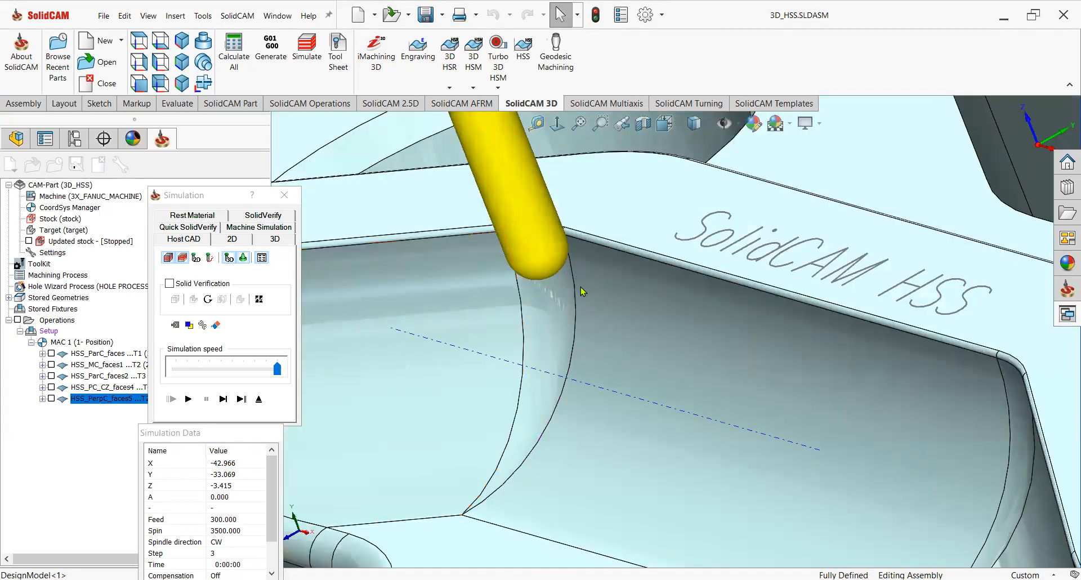
pyautogui.scroll(3, 583, 291)
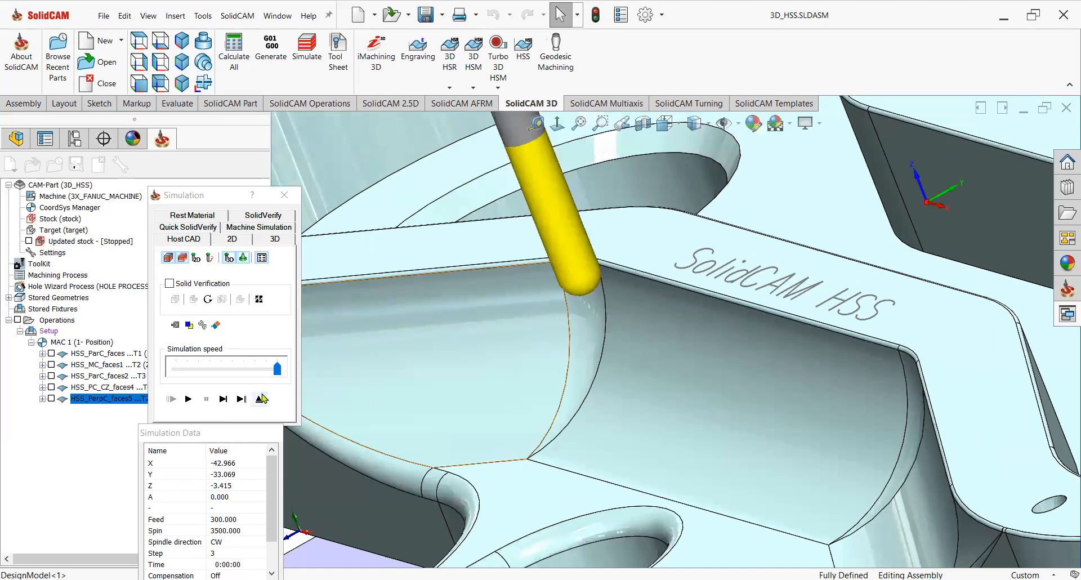
# - Reopen HSS_PerpC_faces5, enable 3D Tool Compensation at the Tool Tip in the toolpath modification settings and recalculate
pyautogui.moveTo(640, 384); pyautogui.dragTo(737, 374, button='middle')
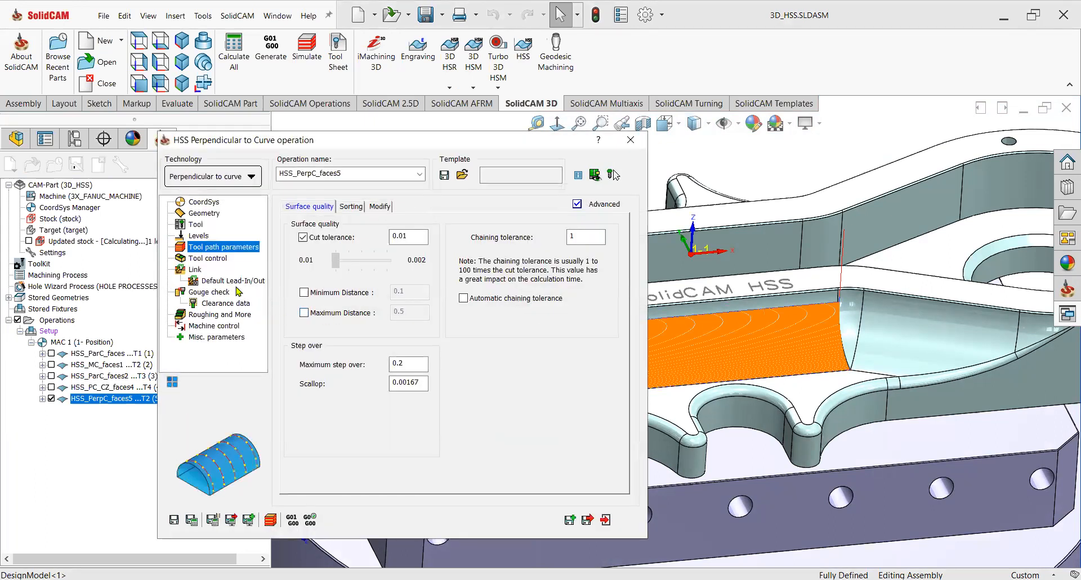
pyautogui.click(352, 206)
pyautogui.click(379, 207)
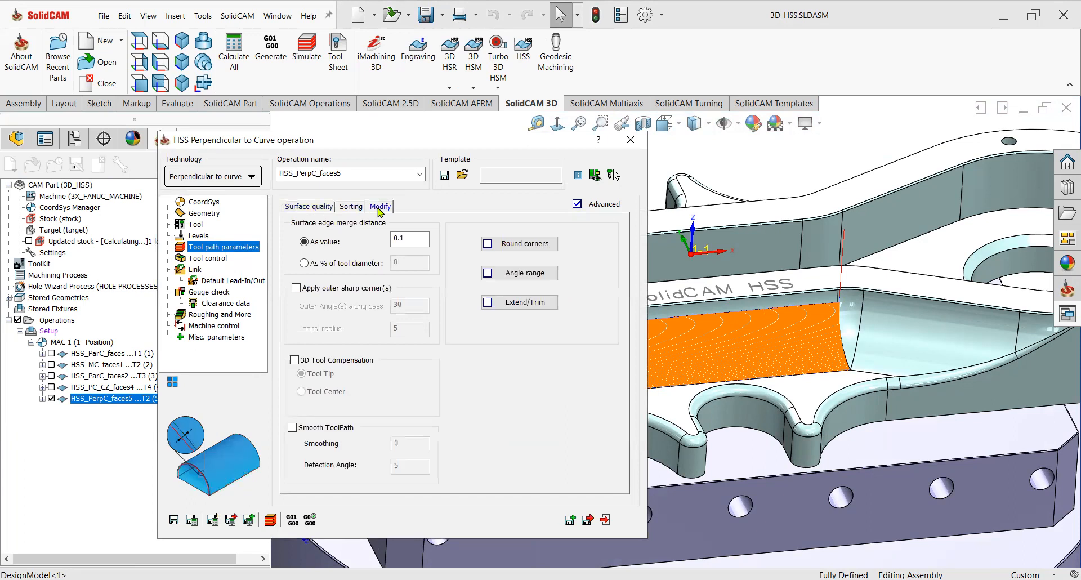
pyautogui.click(294, 360)
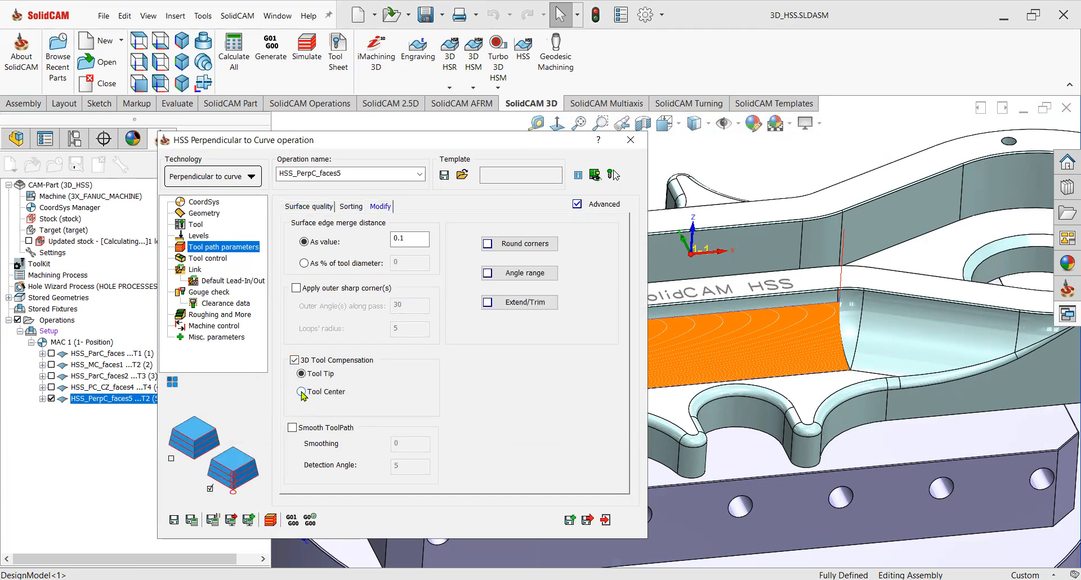
pyautogui.click(192, 522)
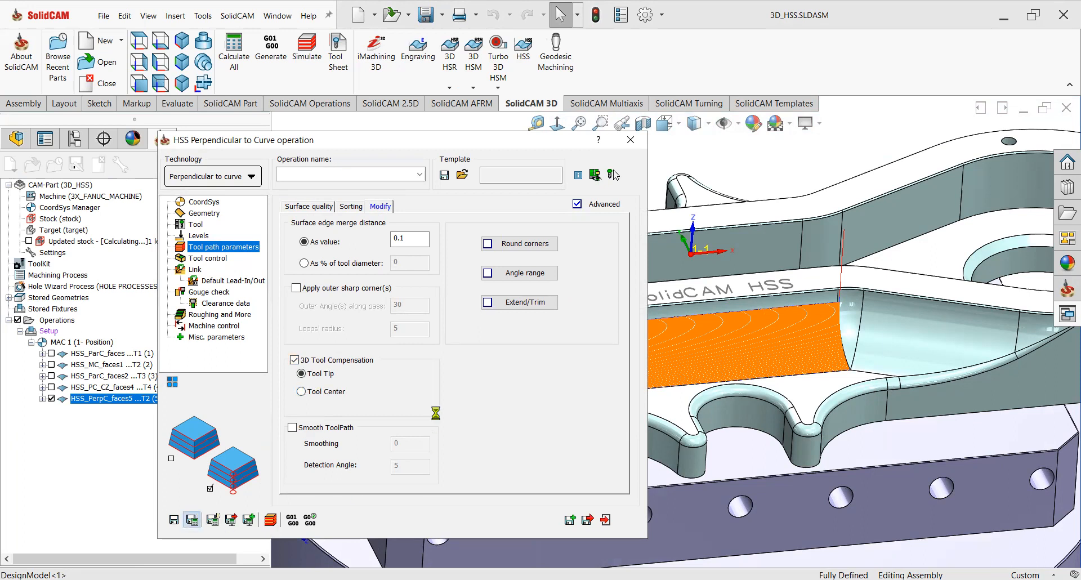
# - Switch the 3D Tool Compensation to Tool Center, recalculate and examine the toolpath against the selected concave face
pyautogui.click(301, 392)
pyautogui.click(192, 520)
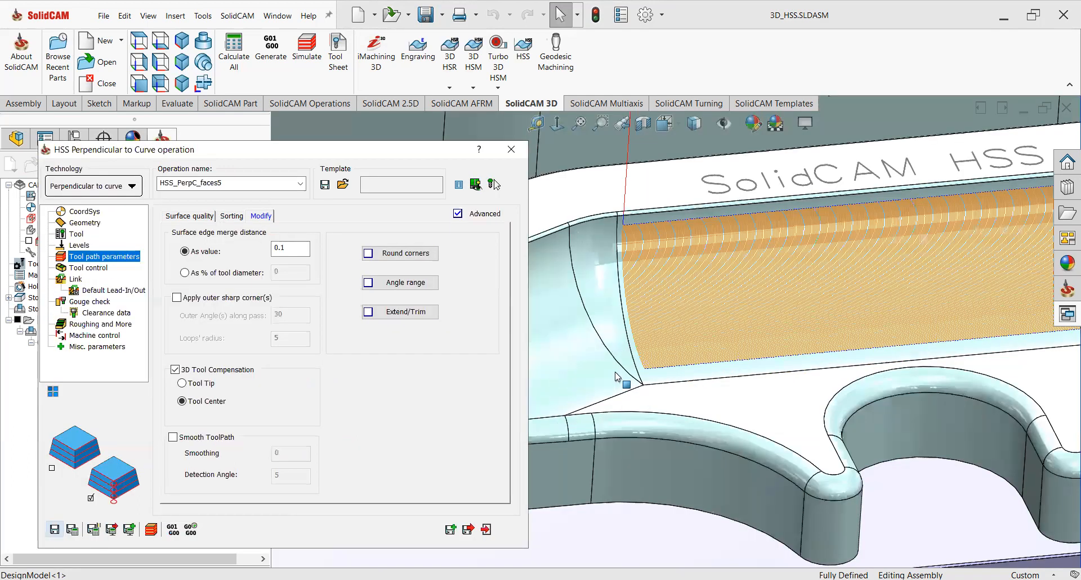
pyautogui.moveTo(593, 201); pyautogui.dragTo(595, 195, button='middle')
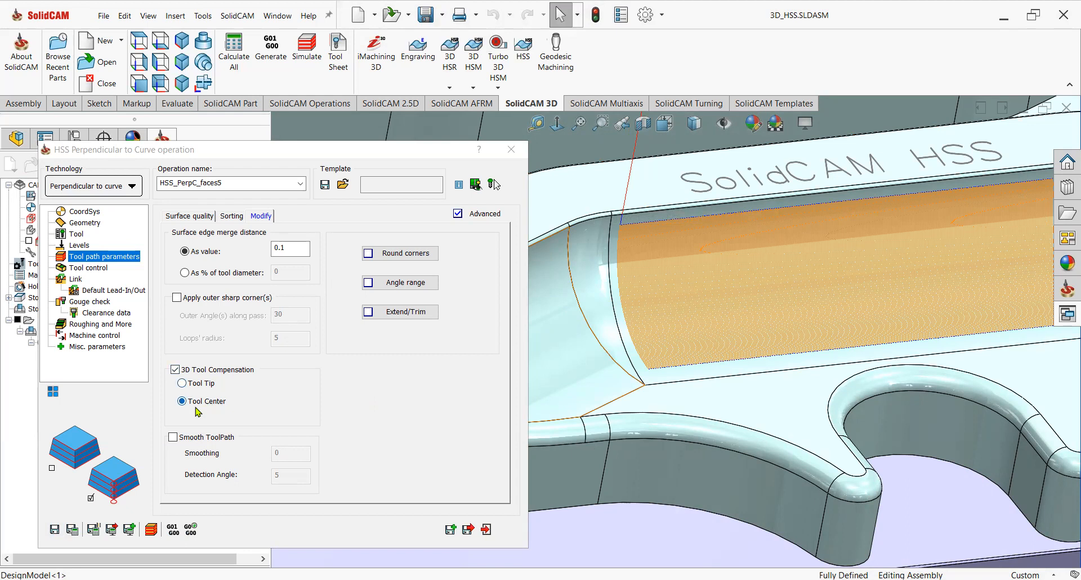
pyautogui.click(696, 335)
pyautogui.moveTo(688, 361); pyautogui.dragTo(714, 329, button='middle')
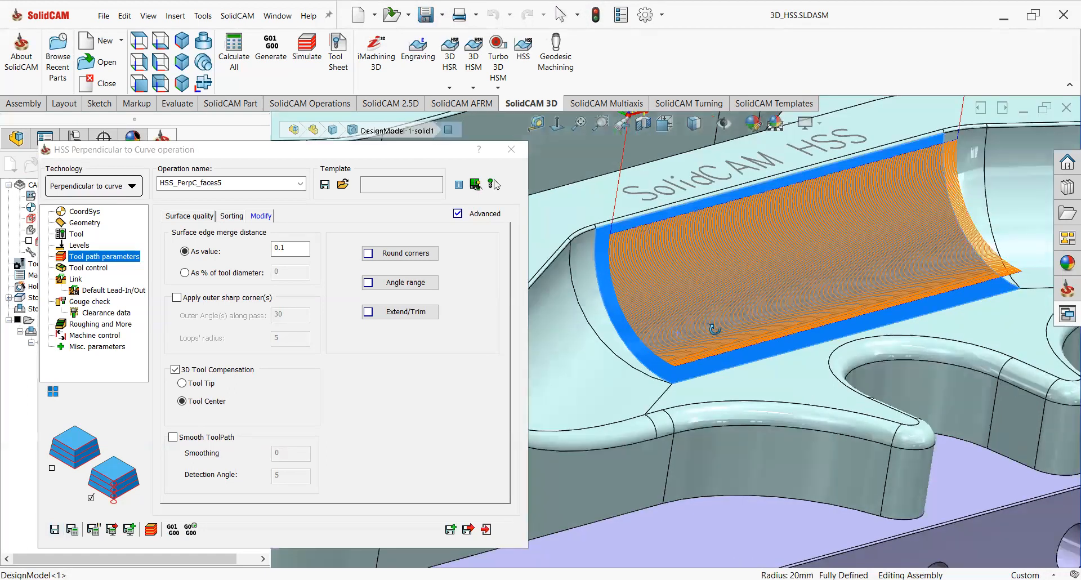
# - Turn off 3D Tool Compensation and recalculate the HSS_PerpC_faces5 toolpath
pyautogui.click(175, 371)
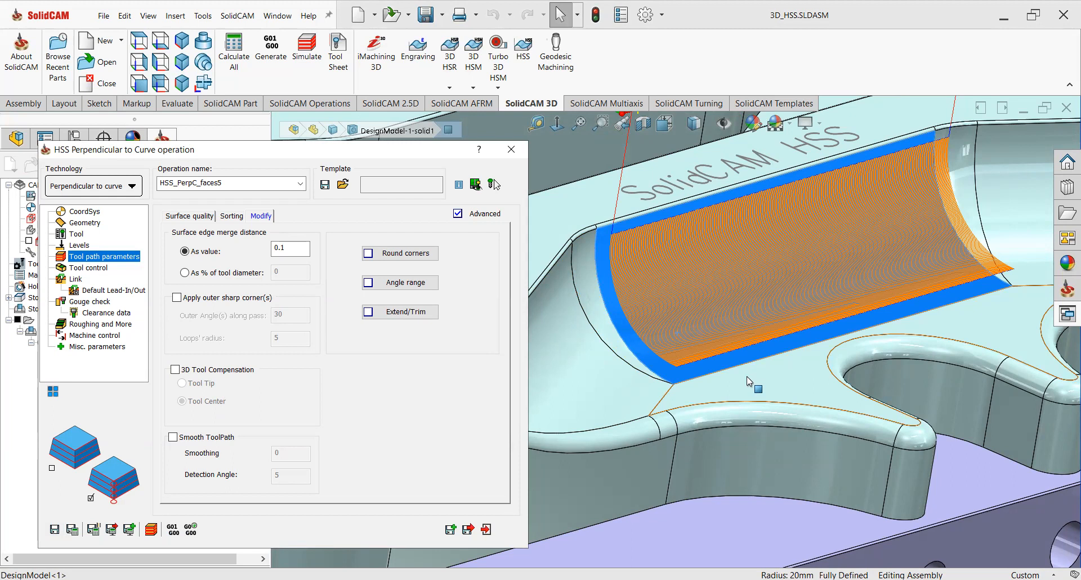
pyautogui.scroll(1, 747, 382)
pyautogui.scroll(1, 748, 381)
pyautogui.scroll(1, 742, 360)
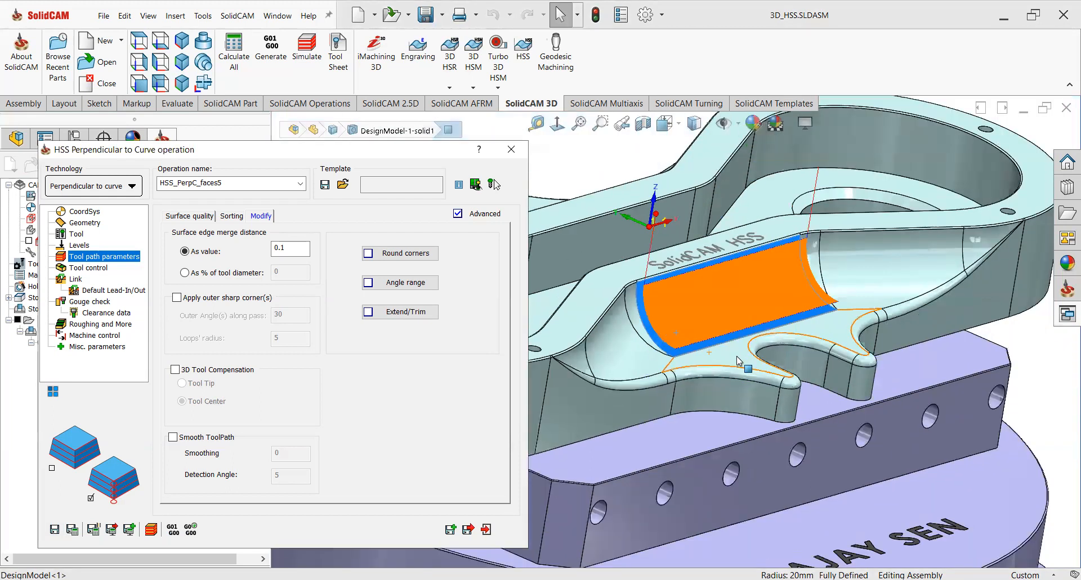
pyautogui.scroll(1, 666, 305)
pyautogui.click(378, 387)
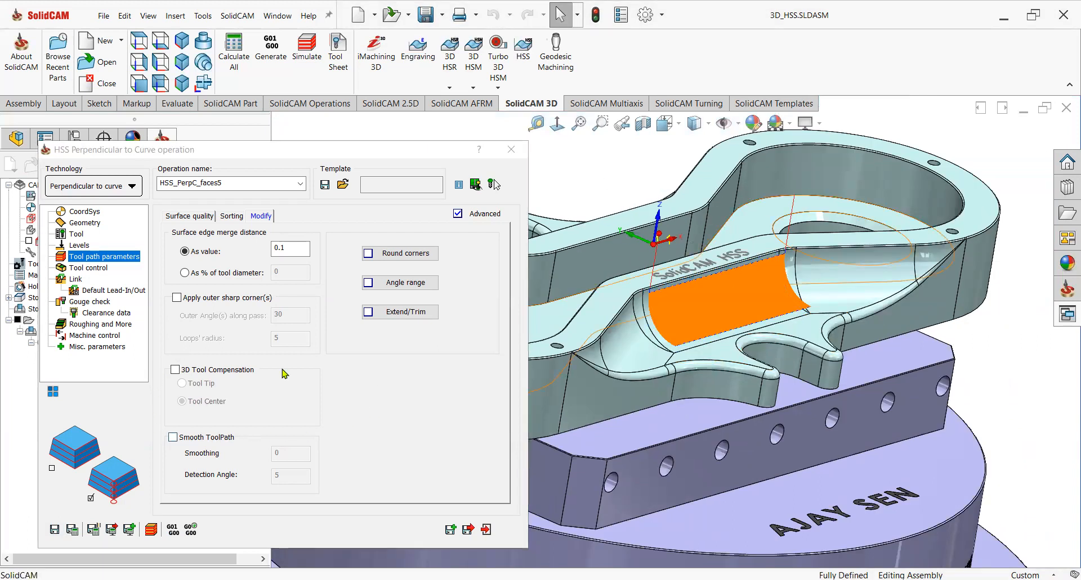
pyautogui.click(70, 533)
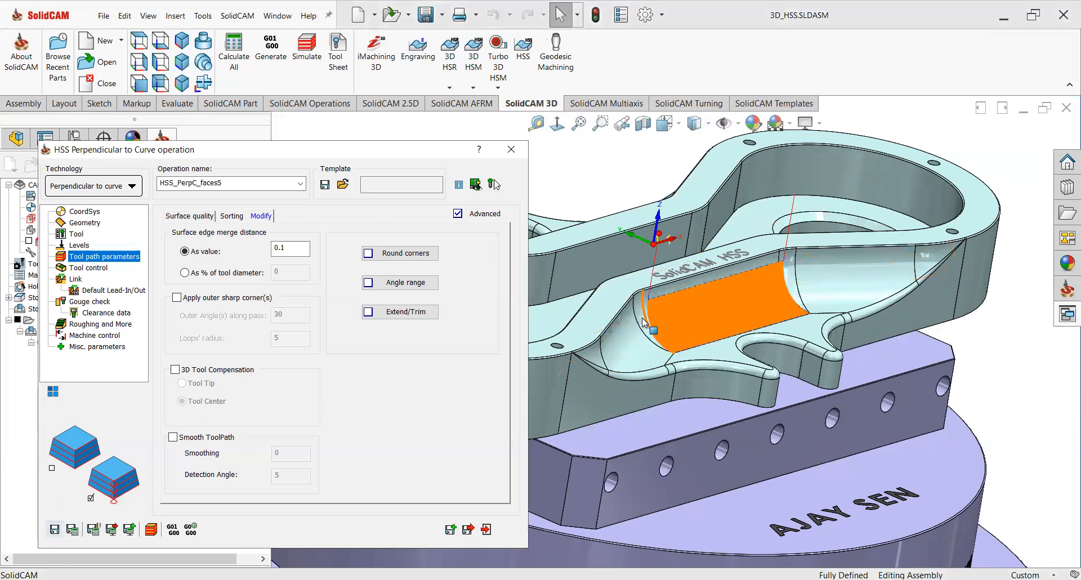
# - Examine the recalculated toolpath's start and its cuts along the edges of the concave face
pyautogui.scroll(-5, 660, 367)
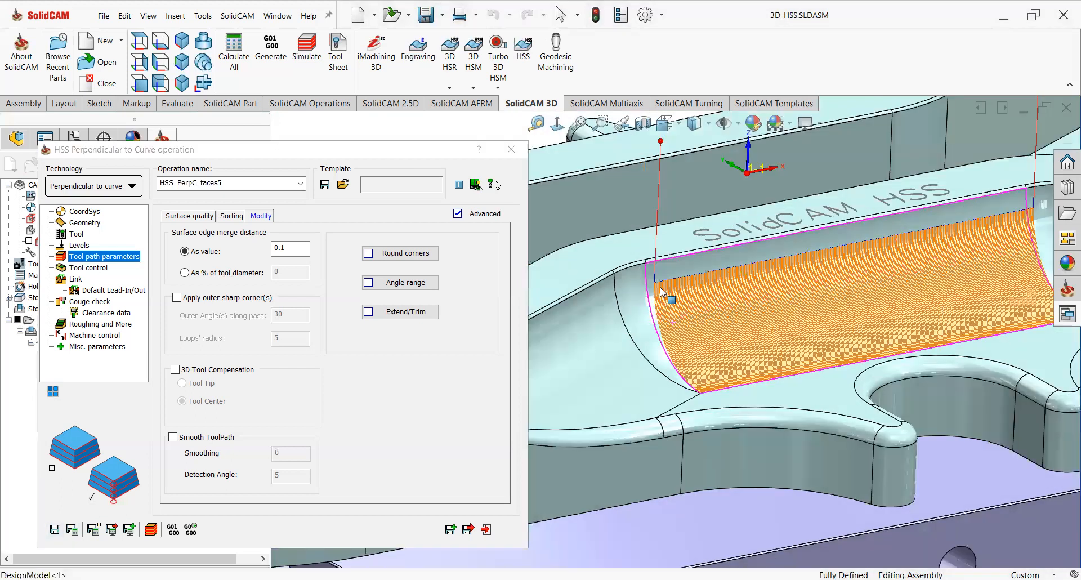
pyautogui.scroll(-4, 668, 295)
pyautogui.scroll(-1, 669, 293)
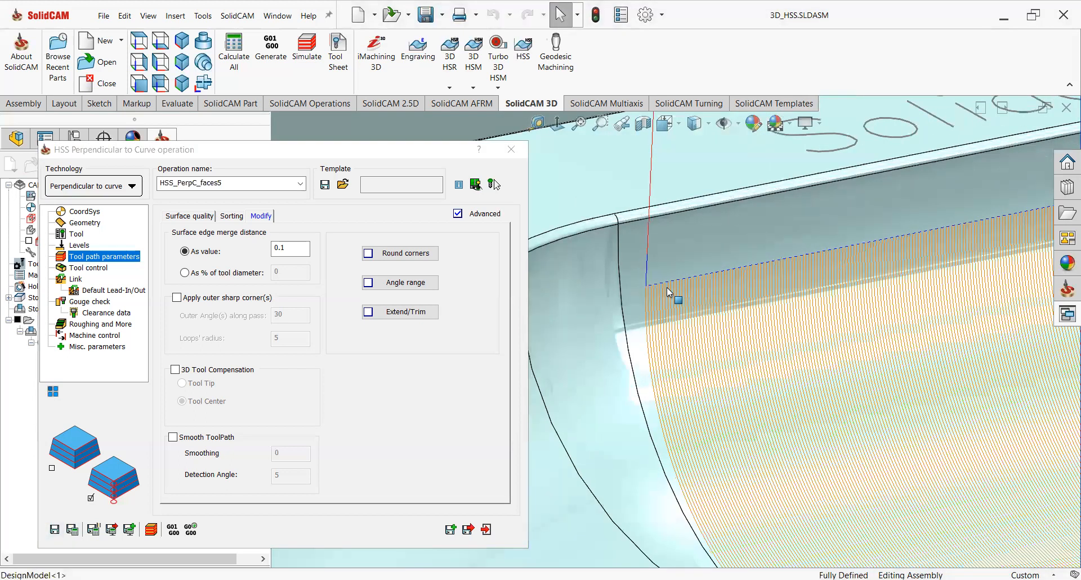
pyautogui.scroll(2, 719, 310)
pyautogui.scroll(-2, 718, 310)
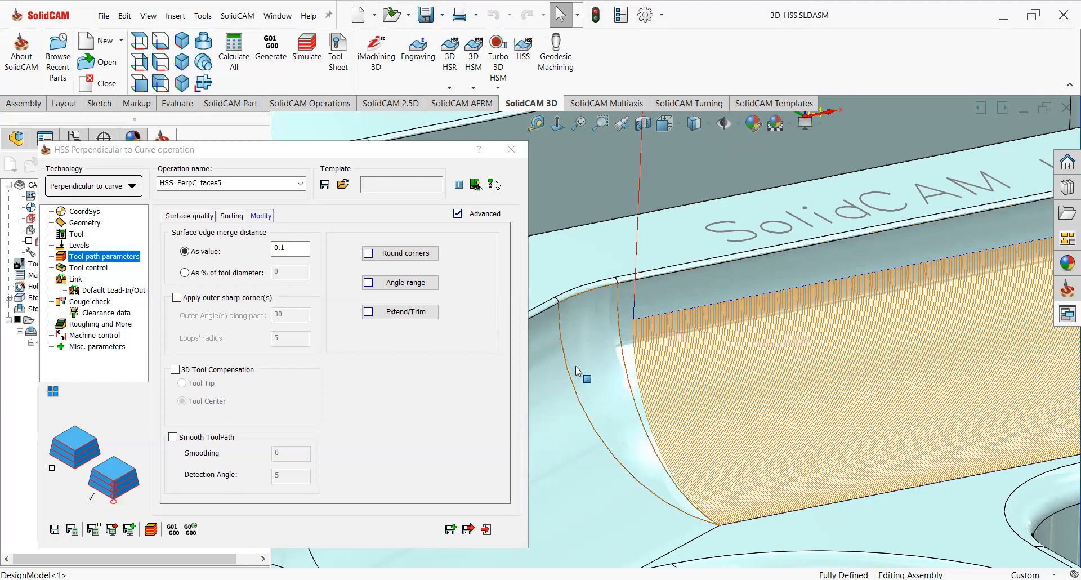
pyautogui.scroll(2, 730, 331)
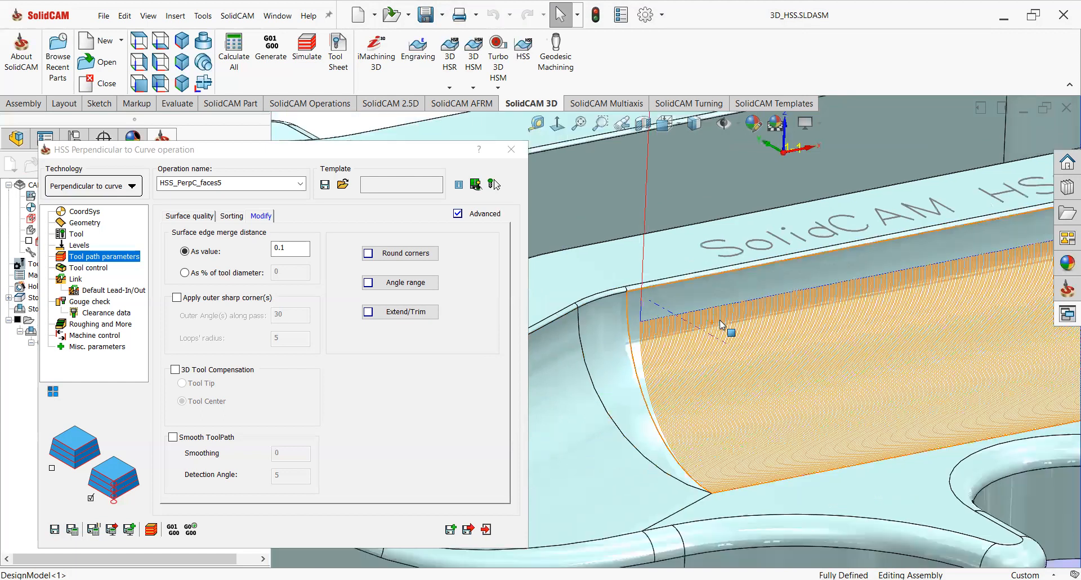
pyautogui.scroll(2, 796, 350)
pyautogui.scroll(-2, 796, 351)
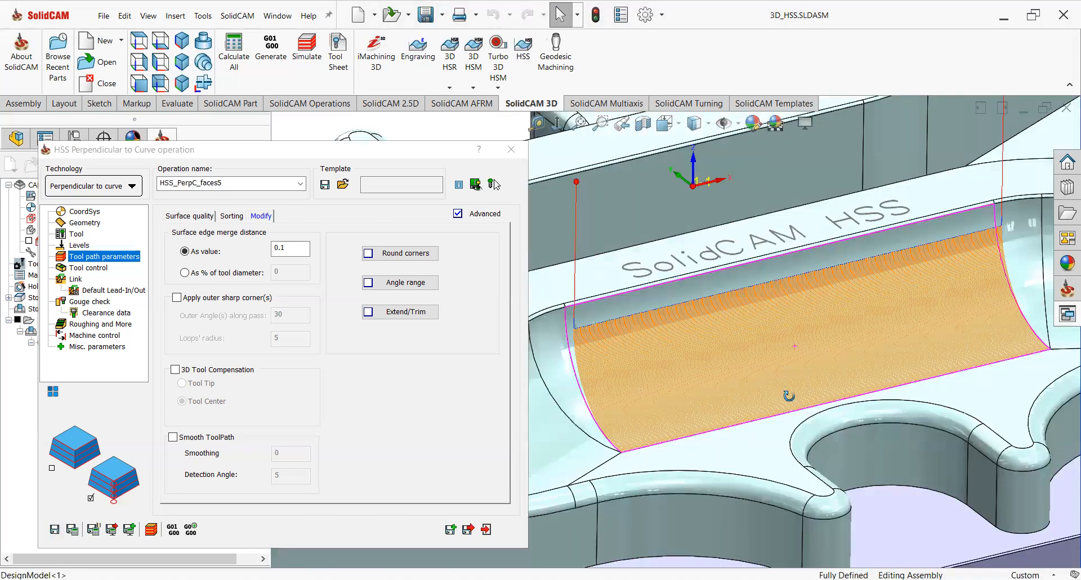
pyautogui.scroll(-2, 792, 386)
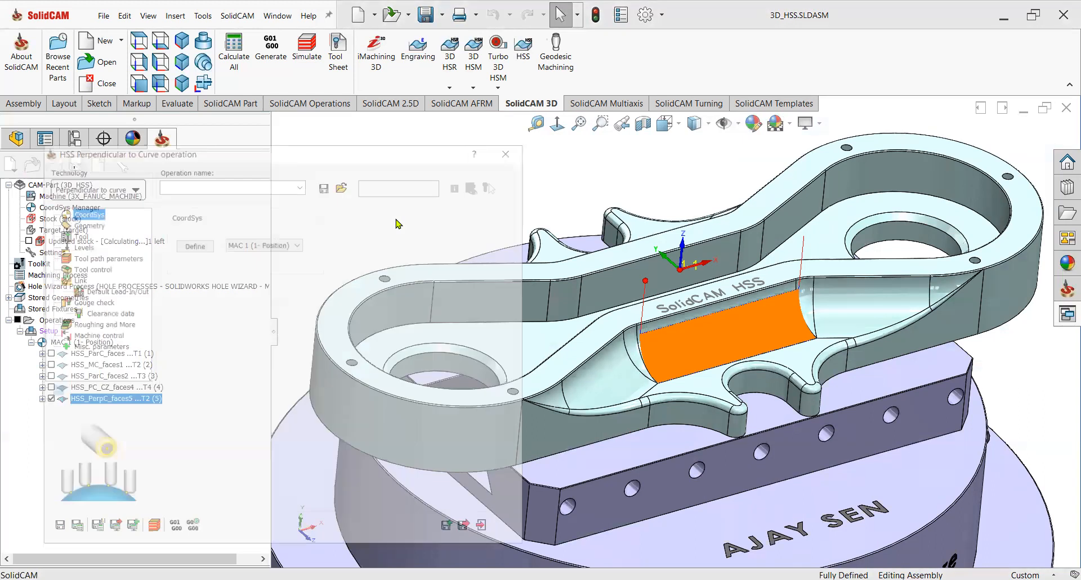
# - Set the technology of the new HSS operation to user-defined Projection
pyautogui.click(123, 187)
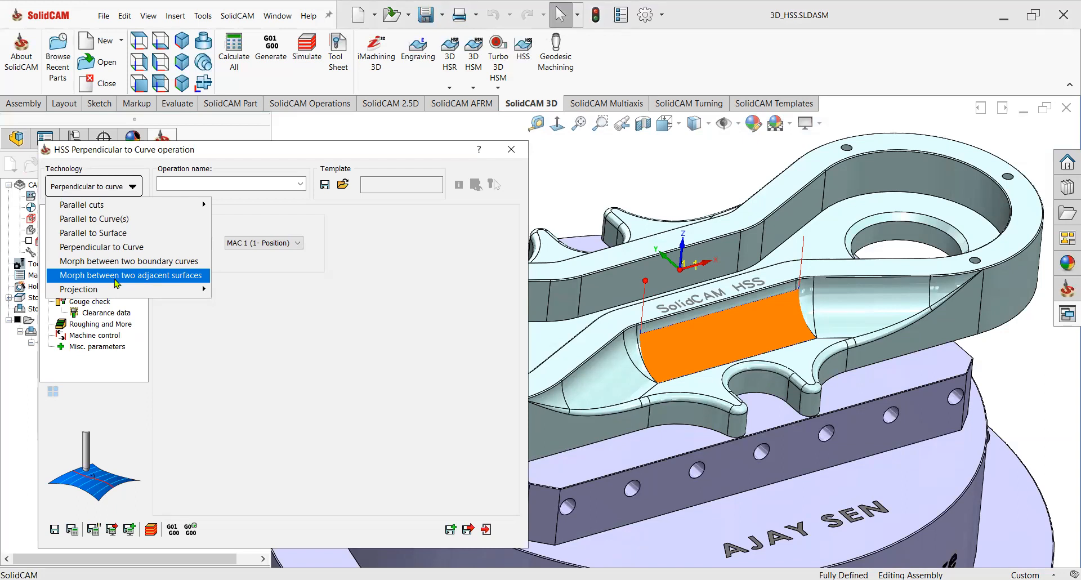
pyautogui.moveTo(162, 291)
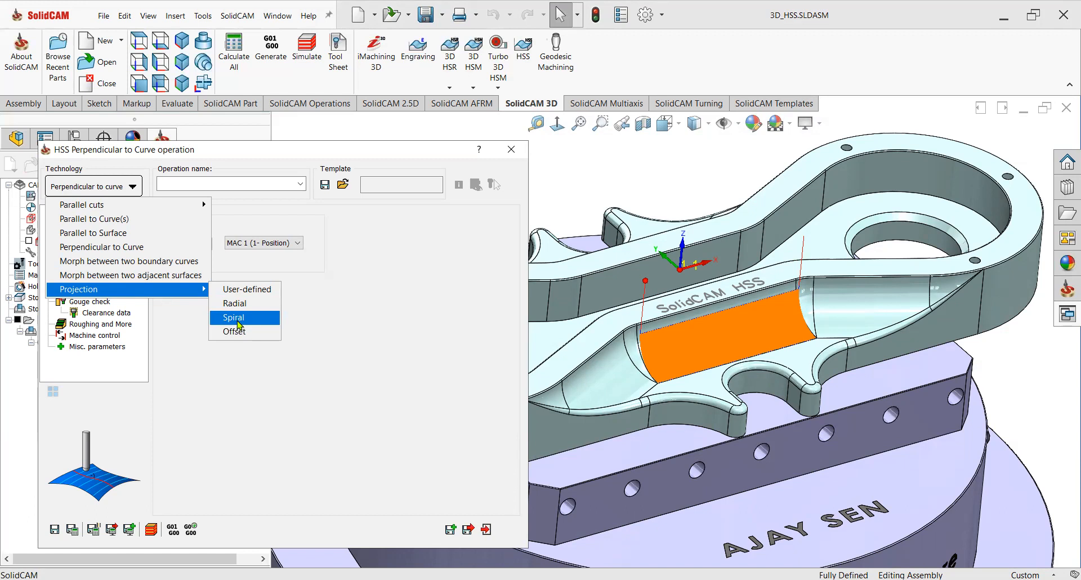
pyautogui.click(253, 291)
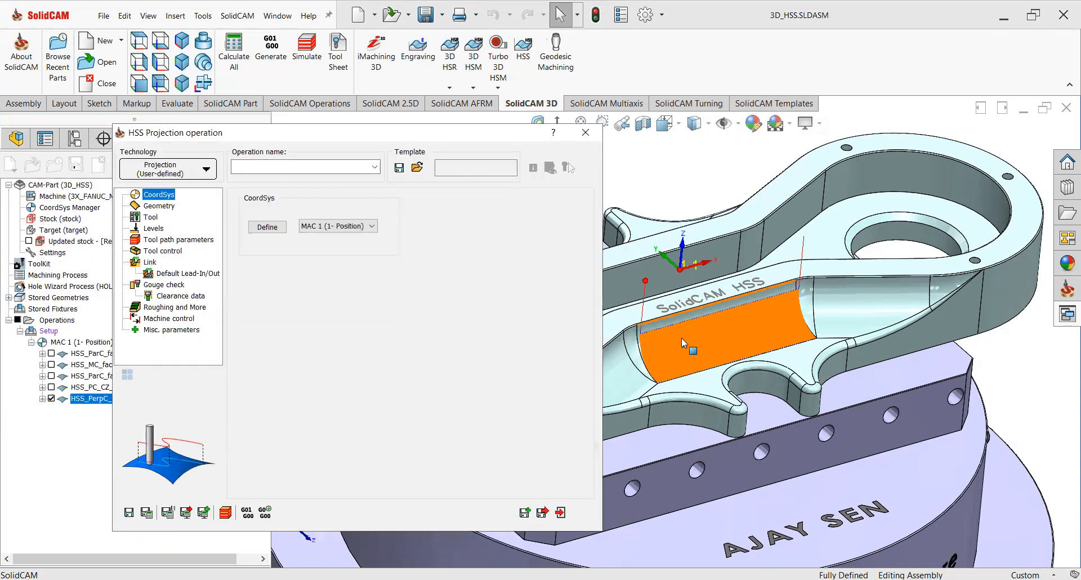
# - Define the top face carrying the SolidCAM HSS lettering as the drive surface of the projection operation
pyautogui.scroll(-5, 656, 315)
pyautogui.moveTo(788, 317); pyautogui.dragTo(768, 404, button='middle')
pyautogui.scroll(-3, 713, 281)
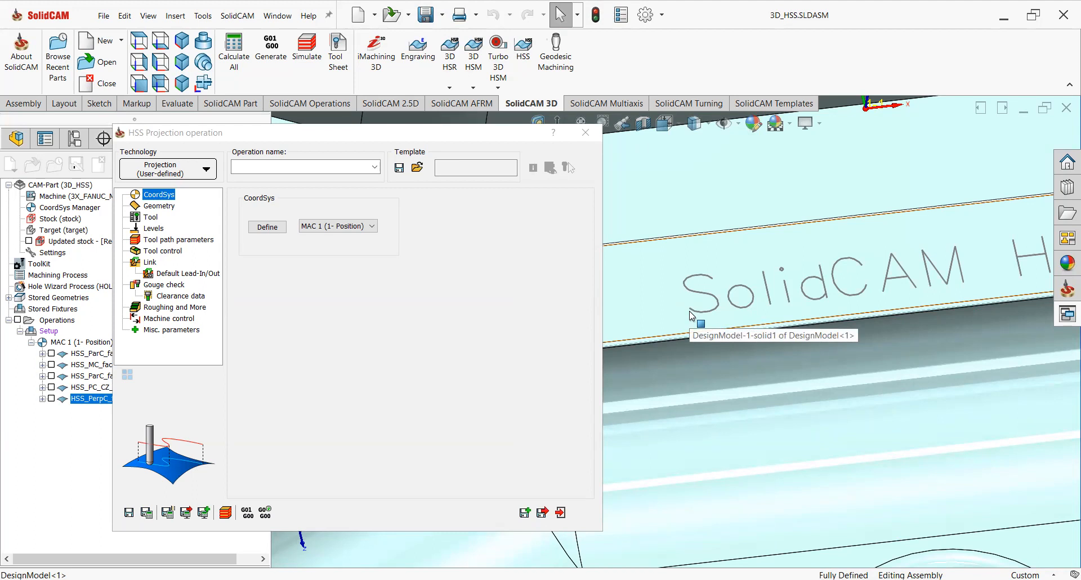
pyautogui.scroll(4, 720, 328)
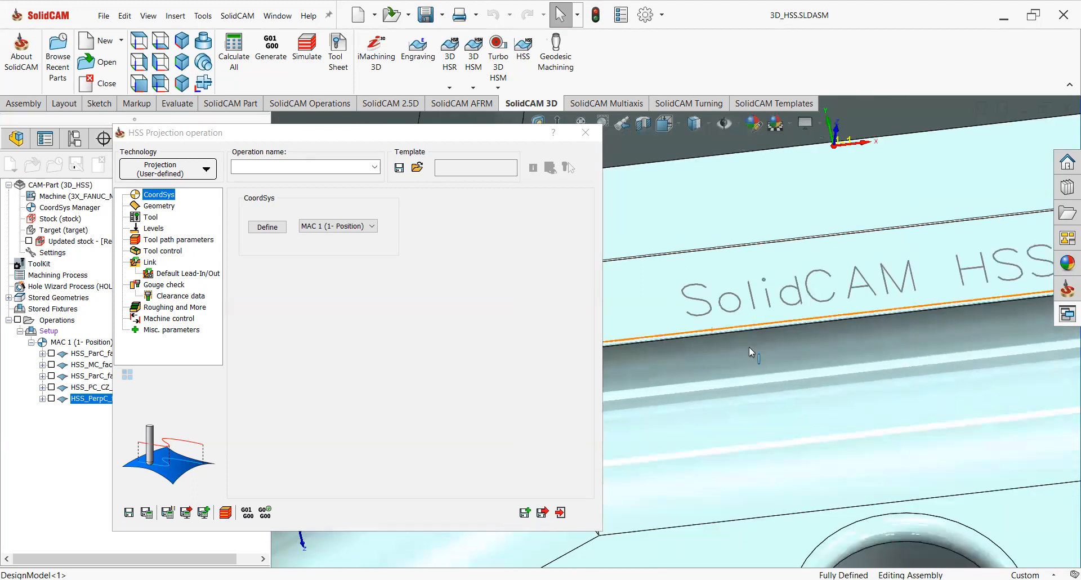
pyautogui.scroll(3, 750, 347)
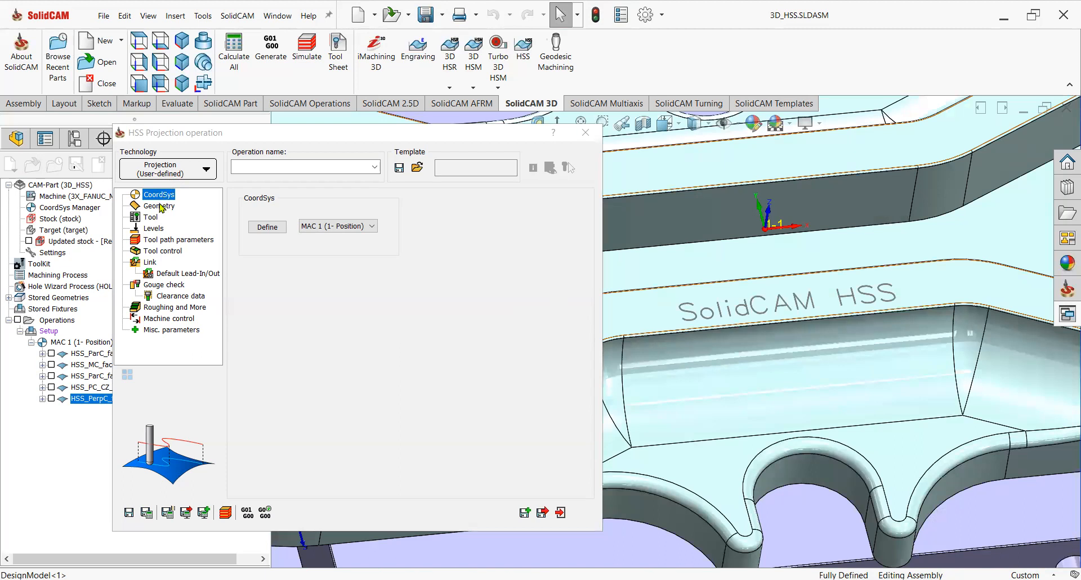
pyautogui.click(159, 205)
pyautogui.click(276, 229)
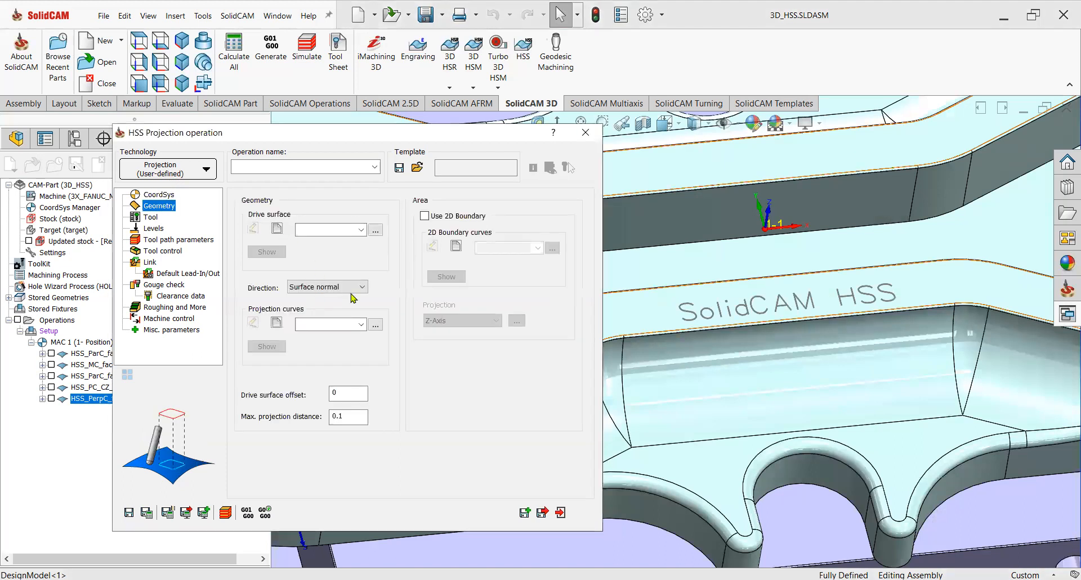
pyautogui.click(623, 320)
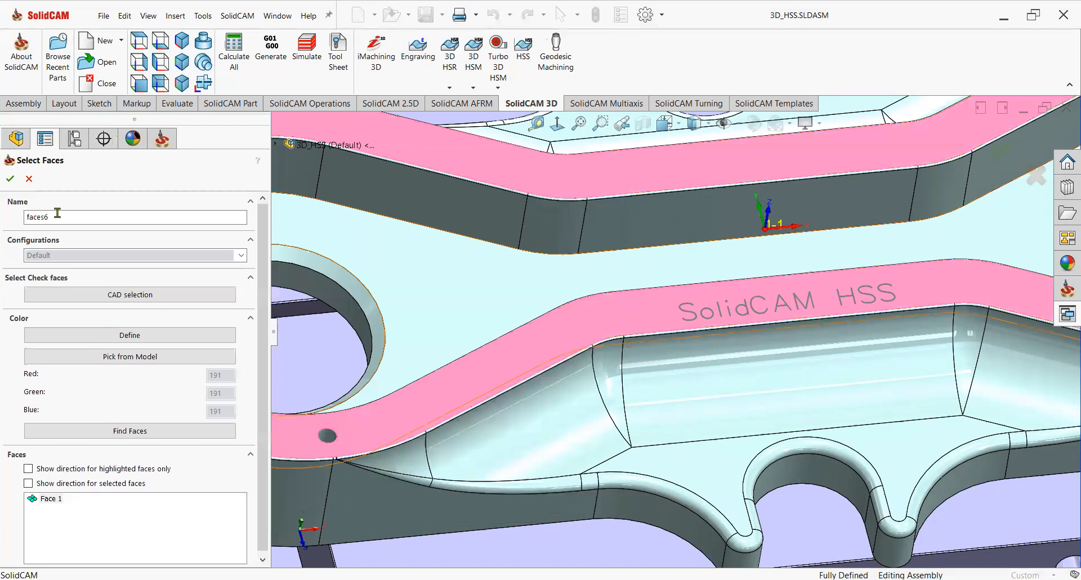
pyautogui.click(11, 179)
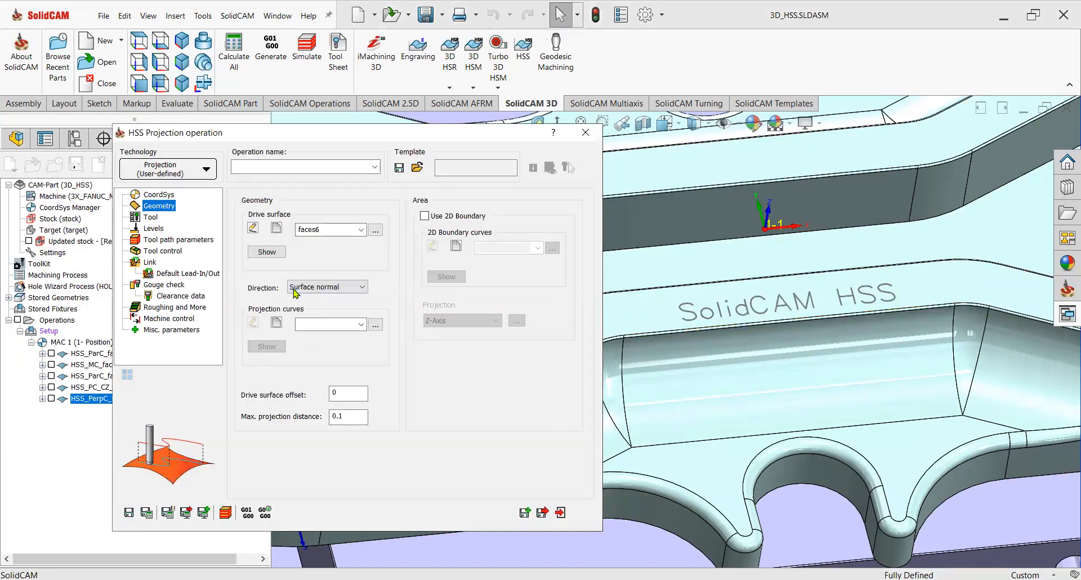
# - Create a new projection curves geometry and add the SolidCAM HSS text on the top face as its chains
pyautogui.click(279, 321)
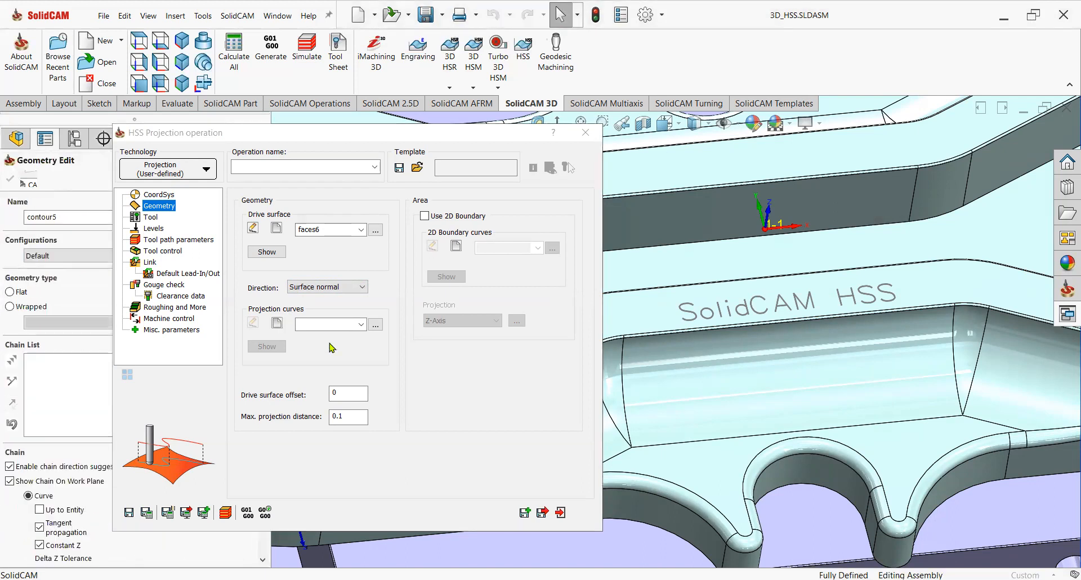
pyautogui.moveTo(263, 369); pyautogui.dragTo(217, 473)
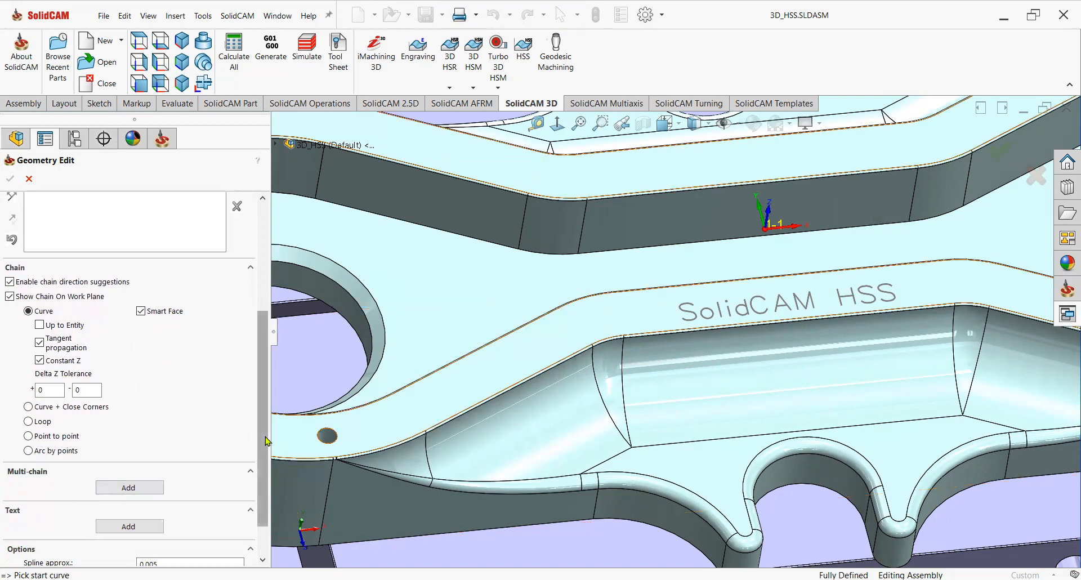
pyautogui.moveTo(263, 436); pyautogui.dragTo(264, 452)
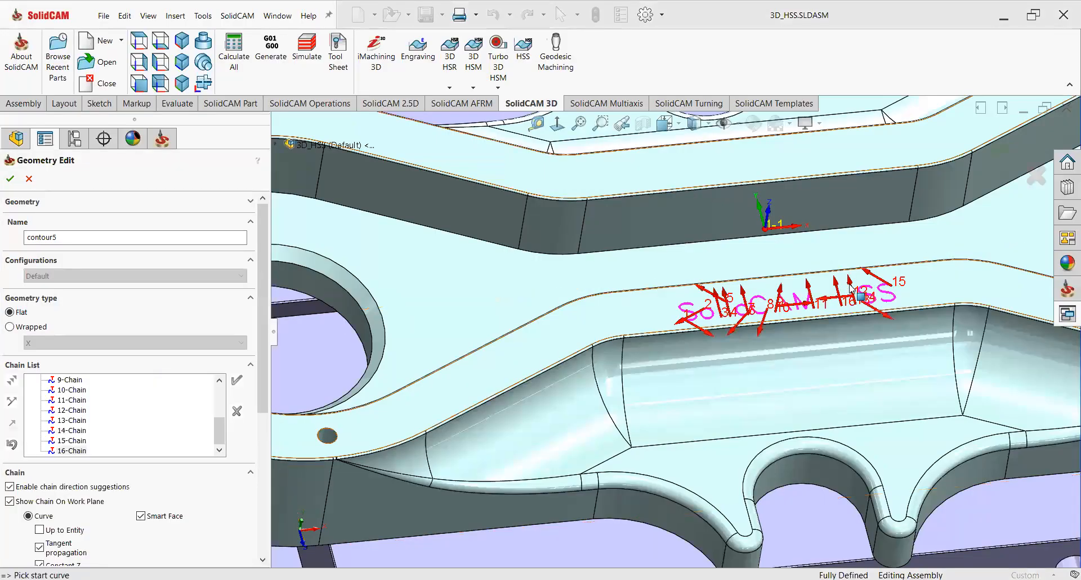
# - Examine the individual text chains in the chain list and their directions on the SolidCAM HSS lettering
pyautogui.scroll(-2, 852, 287)
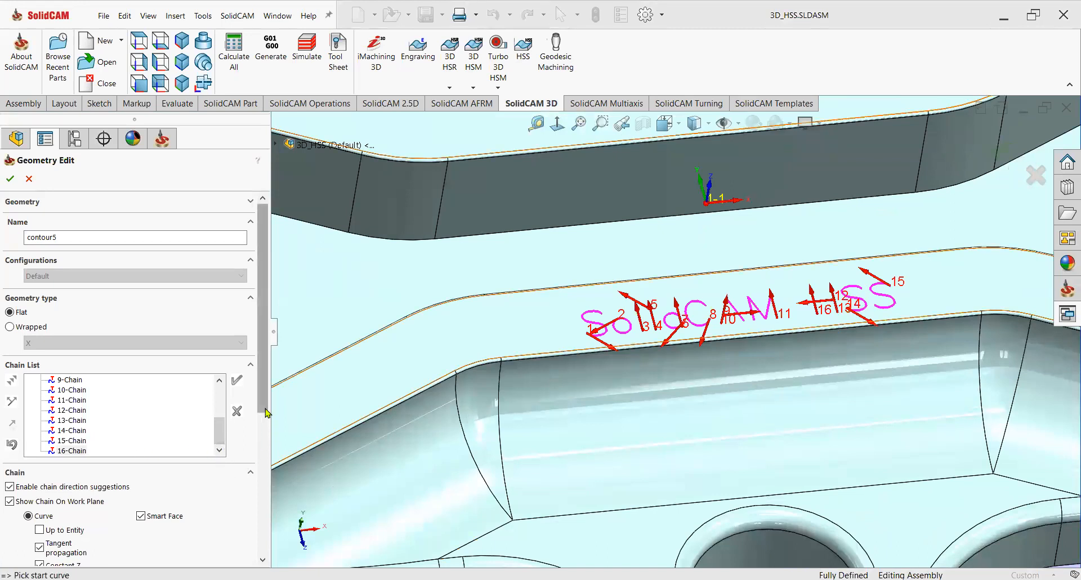
pyautogui.scroll(-3, 146, 394)
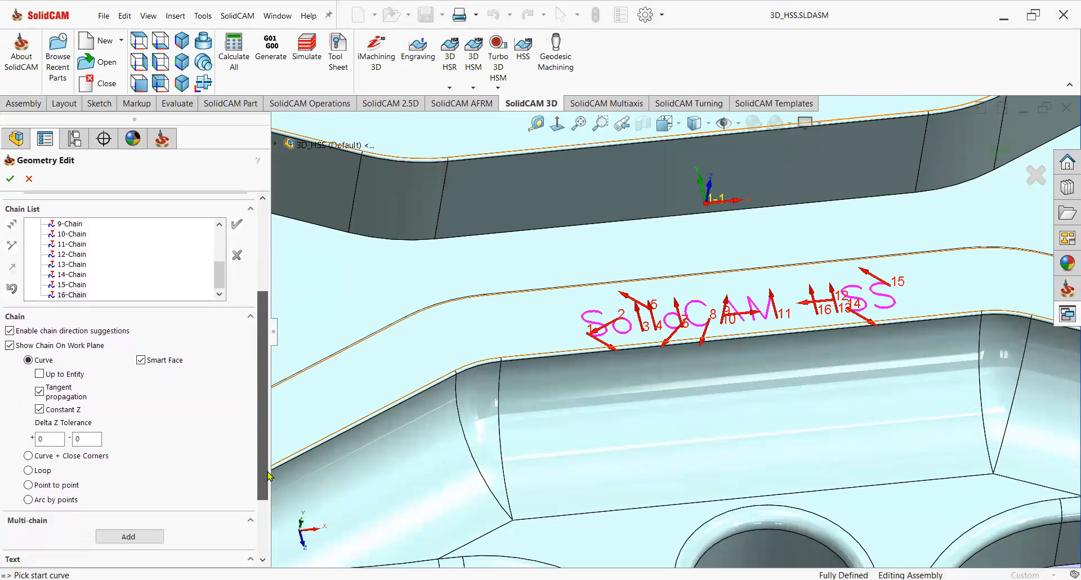
pyautogui.moveTo(217, 372); pyautogui.dragTo(223, 340)
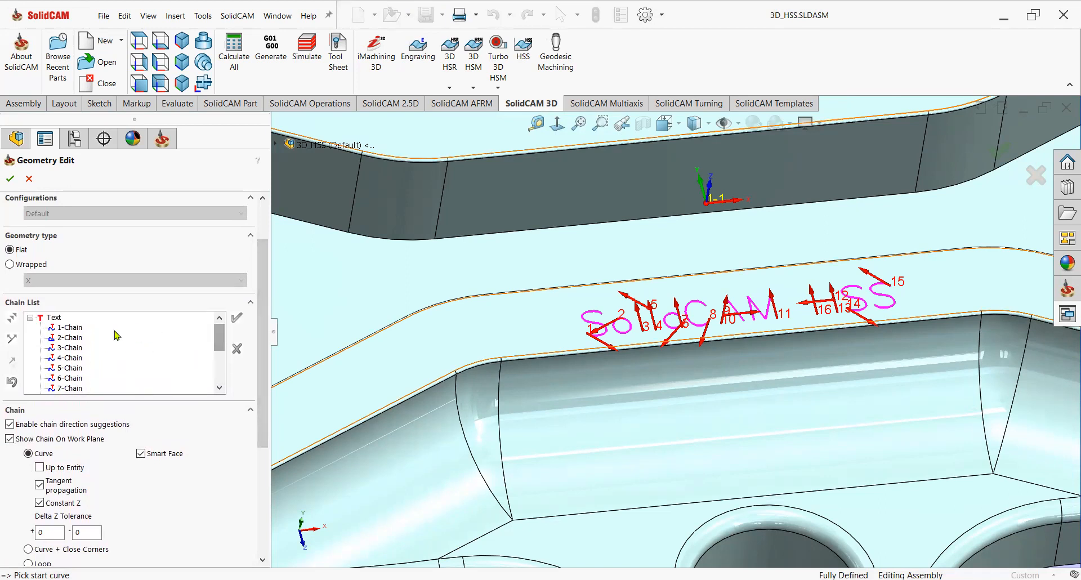
pyautogui.click(70, 328)
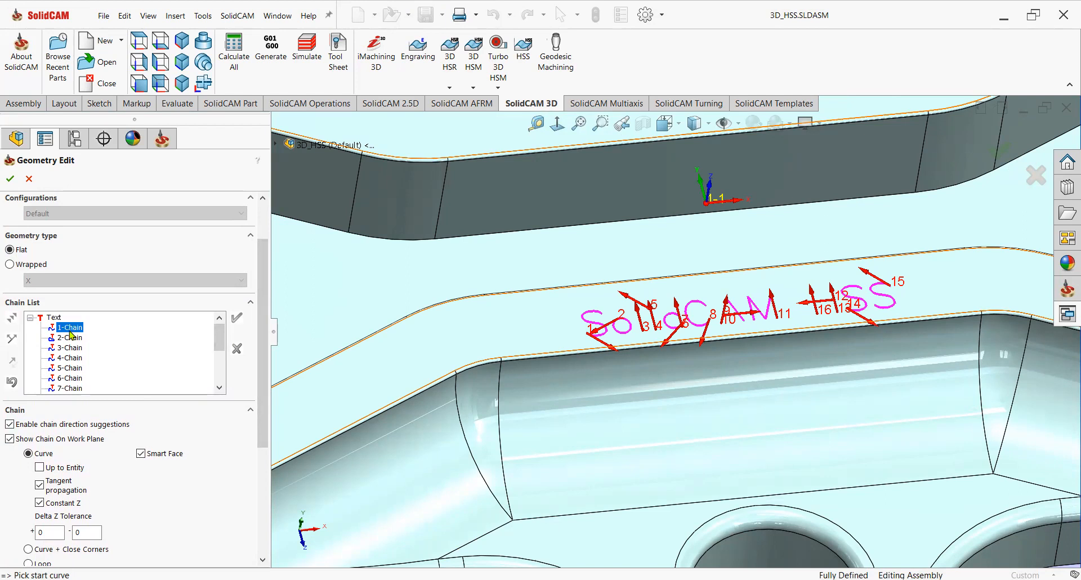
pyautogui.click(70, 338)
pyautogui.click(72, 351)
pyautogui.click(75, 359)
pyautogui.moveTo(217, 361); pyautogui.dragTo(221, 385)
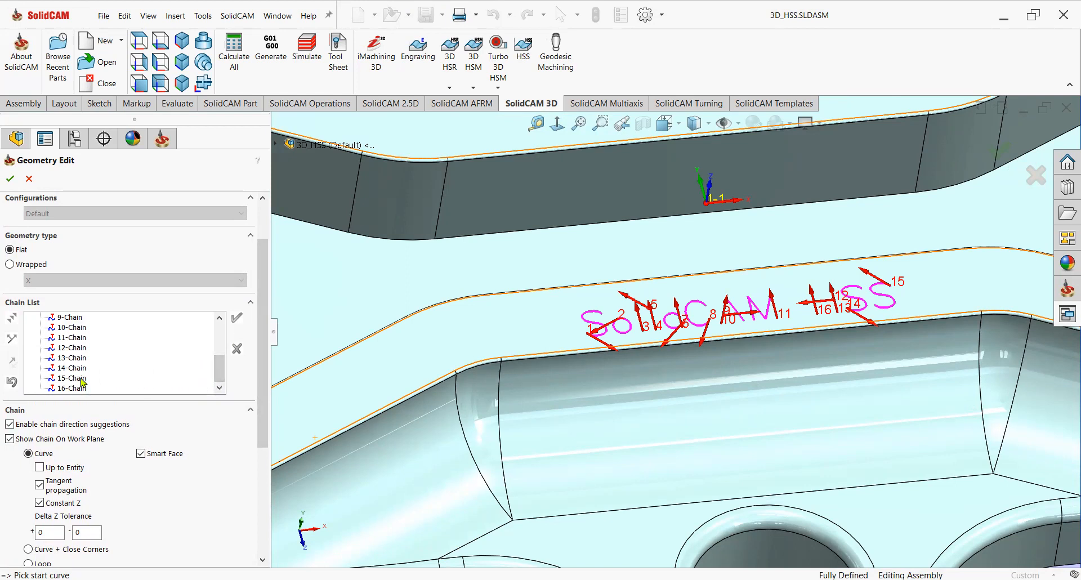
pyautogui.scroll(-2, 715, 335)
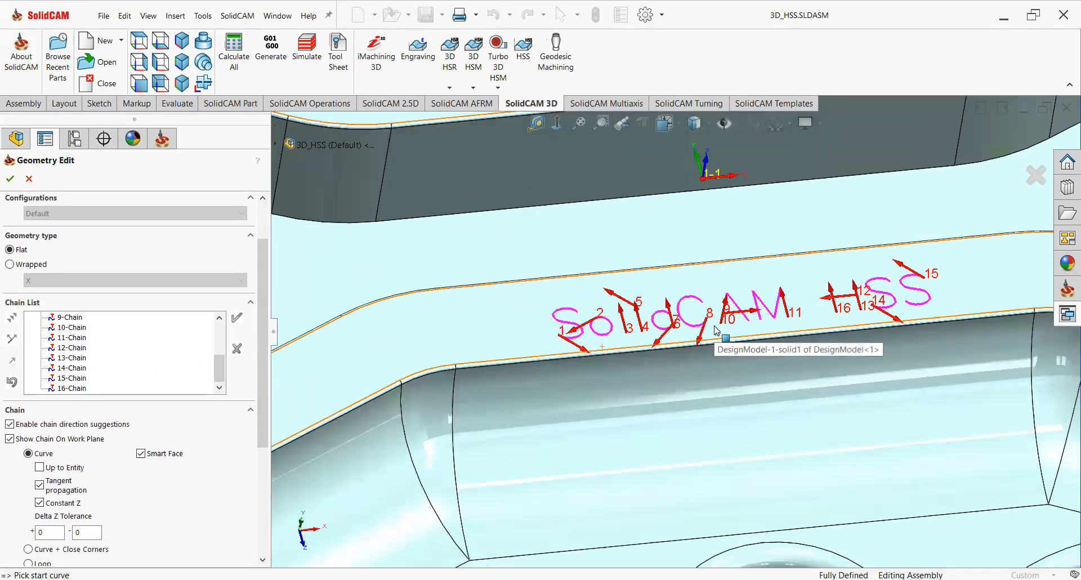
# - Confirm the SolidCAM HSS text chains as the projection curves geometry
pyautogui.moveTo(220, 372); pyautogui.dragTo(224, 344)
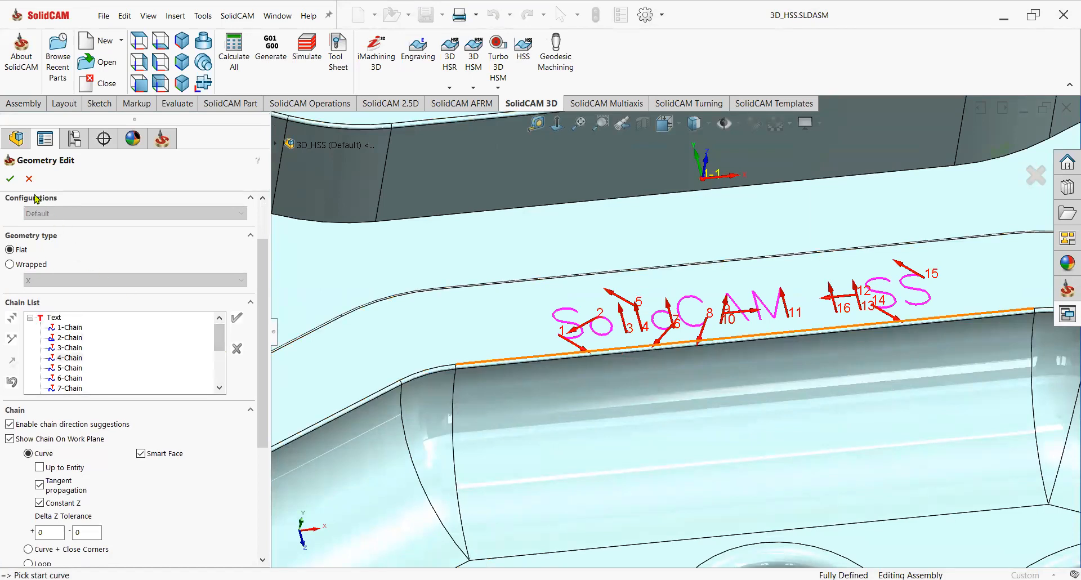
pyautogui.click(10, 179)
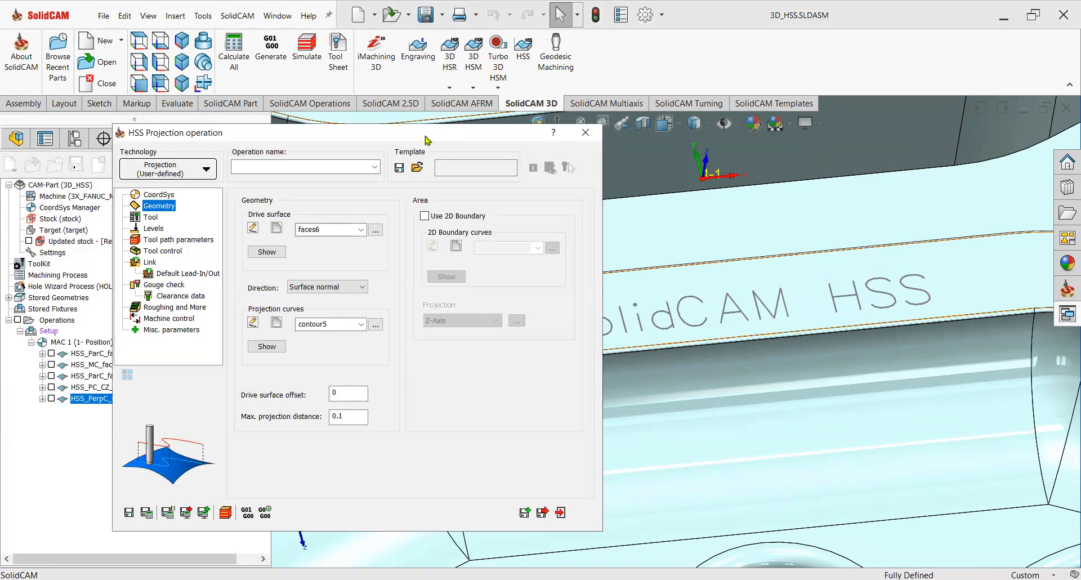
pyautogui.moveTo(427, 140); pyautogui.dragTo(299, 137)
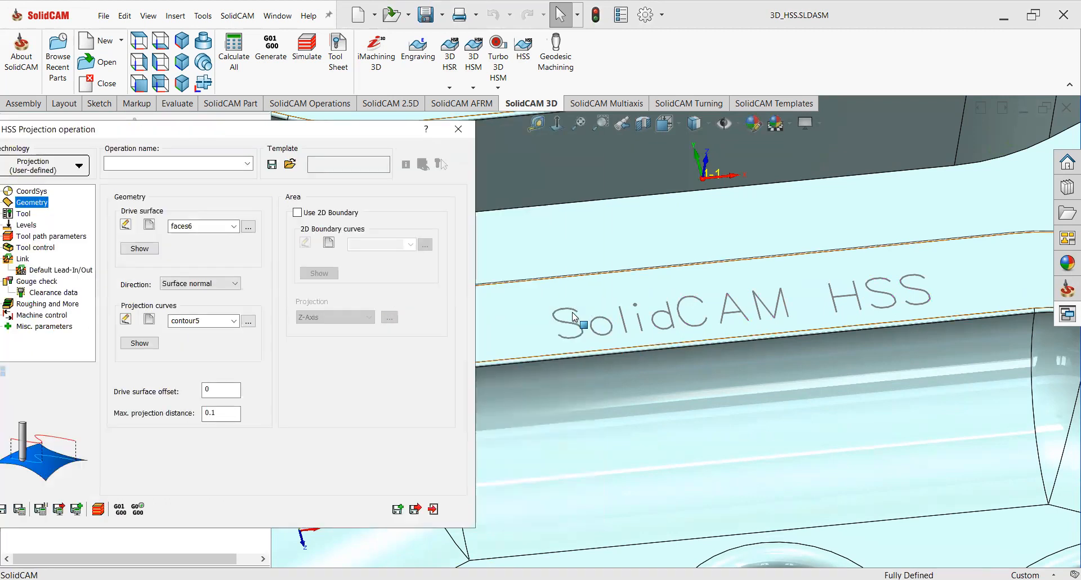
pyautogui.click(149, 320)
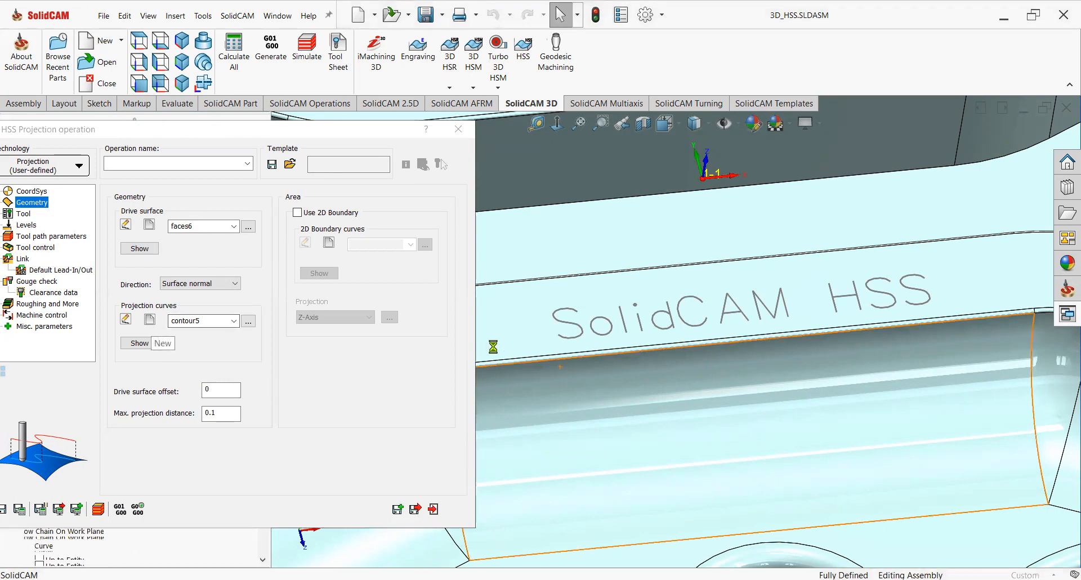
pyautogui.click(574, 314)
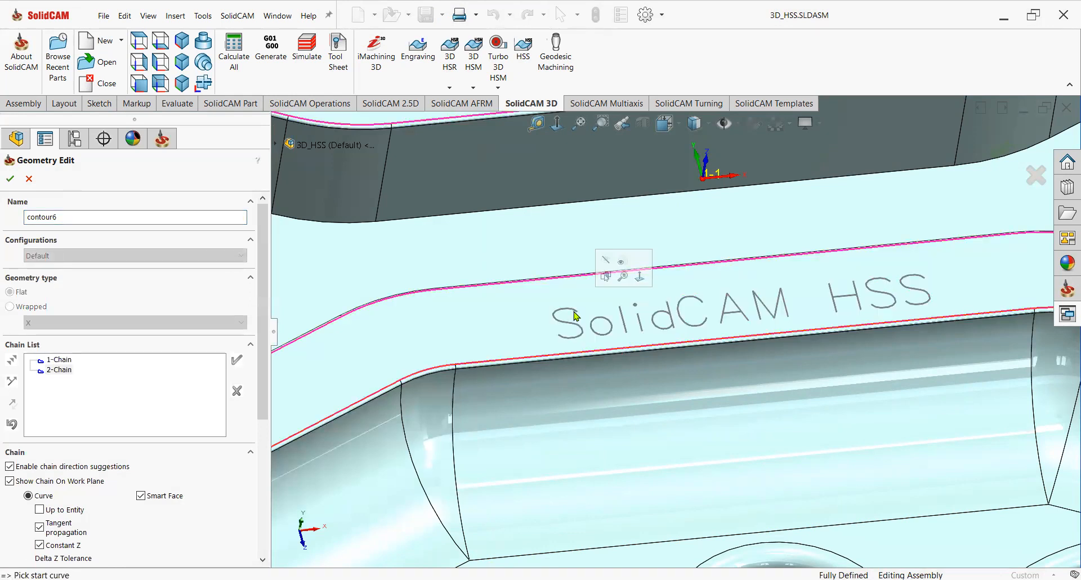
pyautogui.click(31, 181)
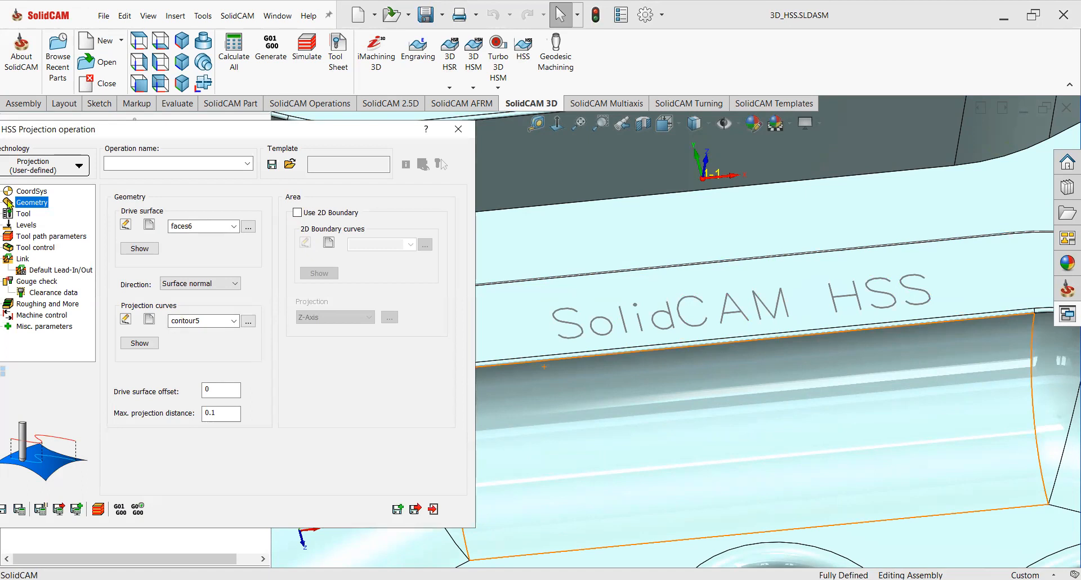
# - Add a new chamfer mill to the tool table for the projection operation
pyautogui.click(22, 214)
pyautogui.click(200, 422)
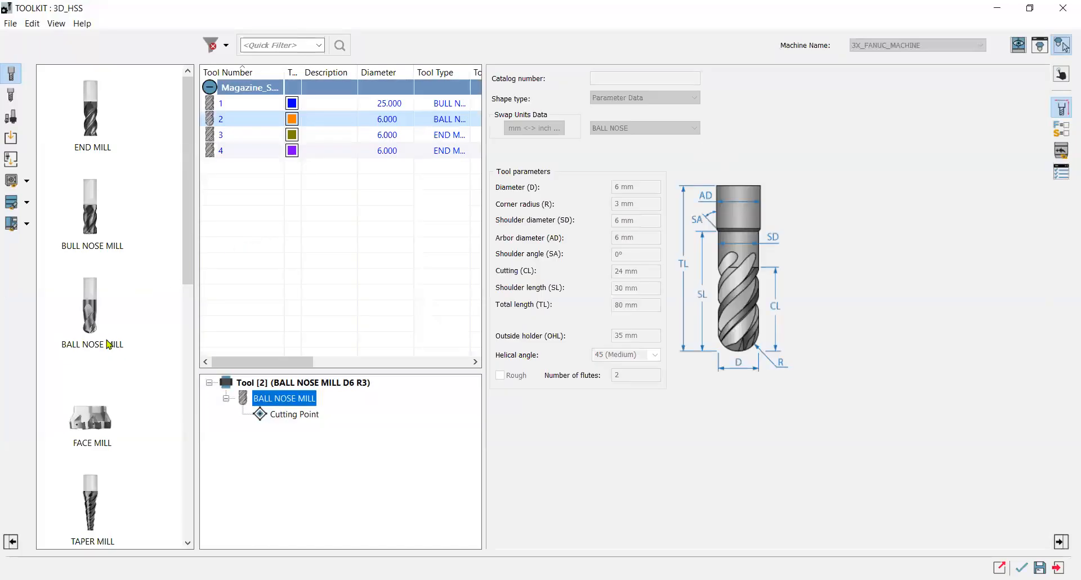
pyautogui.moveTo(188, 260); pyautogui.dragTo(193, 489)
pyautogui.moveTo(89, 454); pyautogui.dragTo(89, 439)
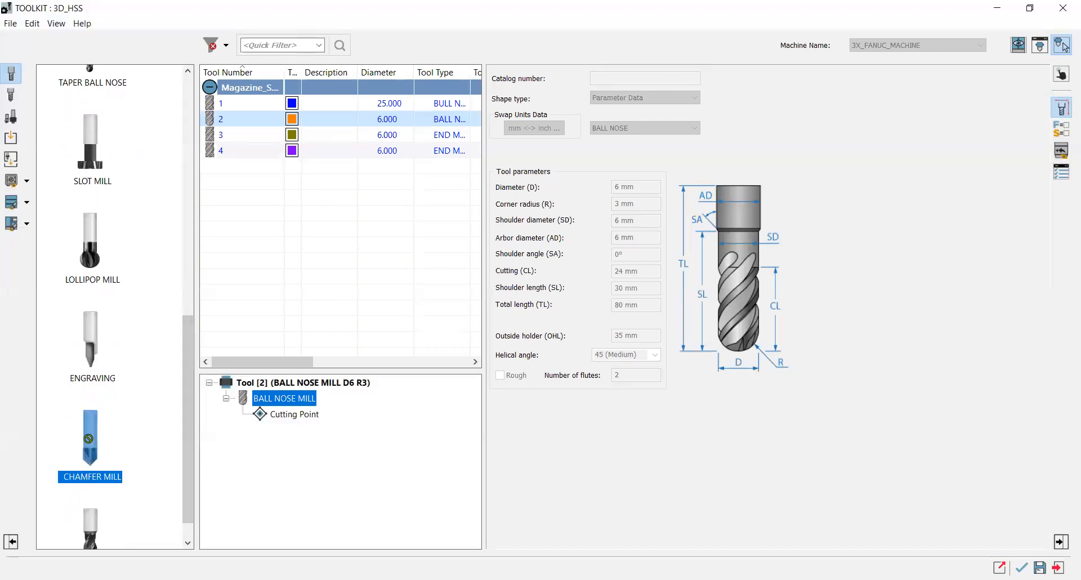
pyautogui.moveTo(302, 211); pyautogui.dragTo(303, 213)
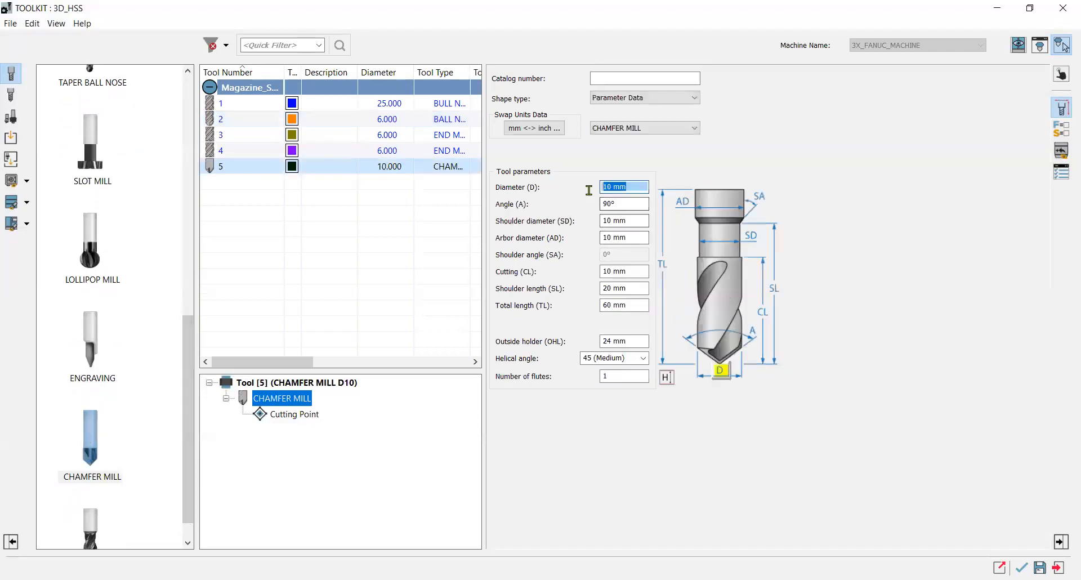
# - Set the chamfer mill's diameter to 6 mm and its angle to 45°
pyautogui.write('6')
pyautogui.click(609, 202)
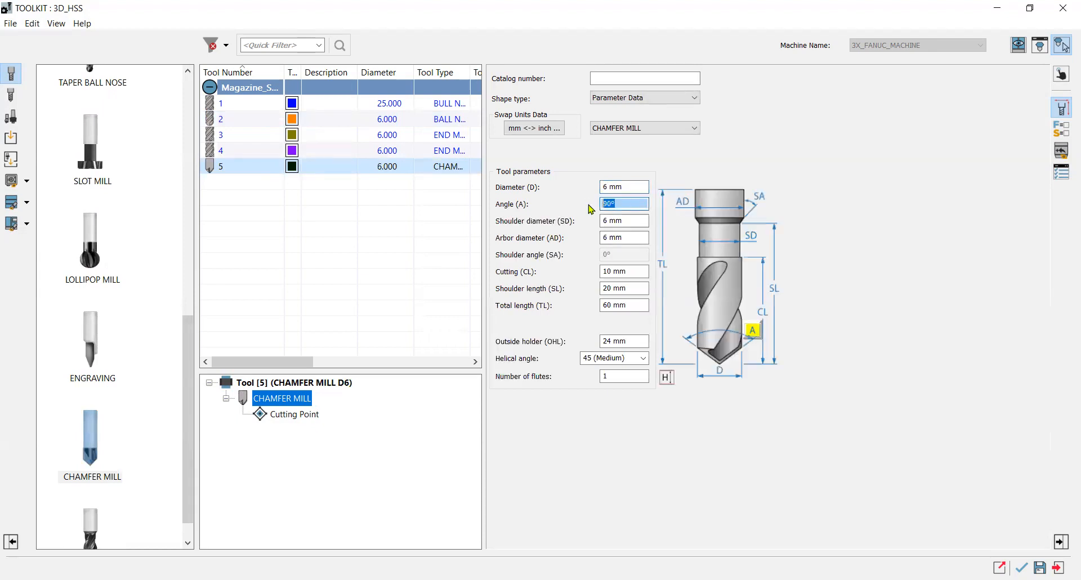
pyautogui.click(620, 220)
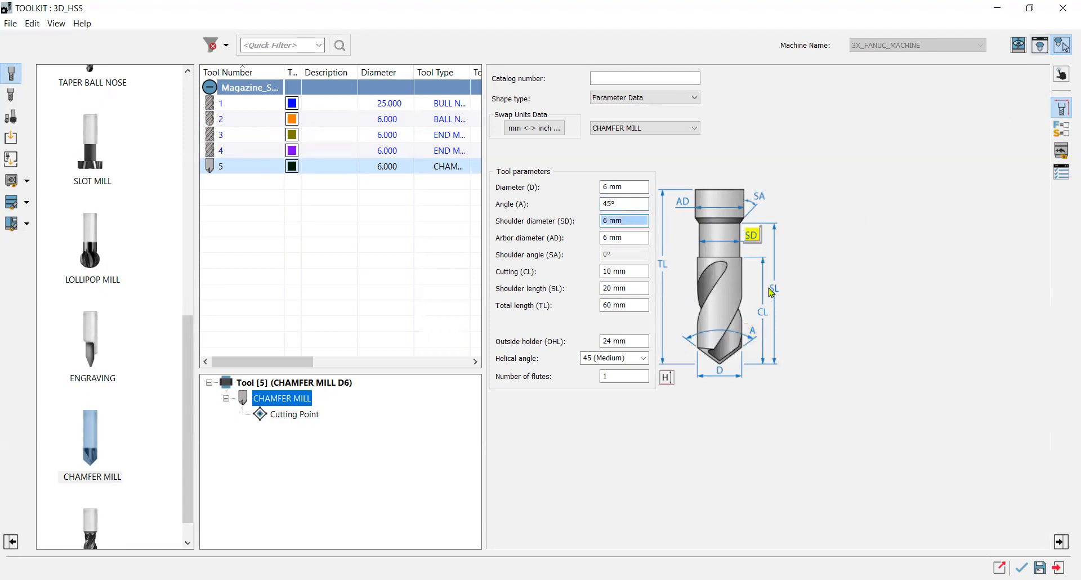
# - Inspect the chamfer mill's tip in the 3D tool preview and assign the tool to the projection operation
pyautogui.doubleClick(345, 388)
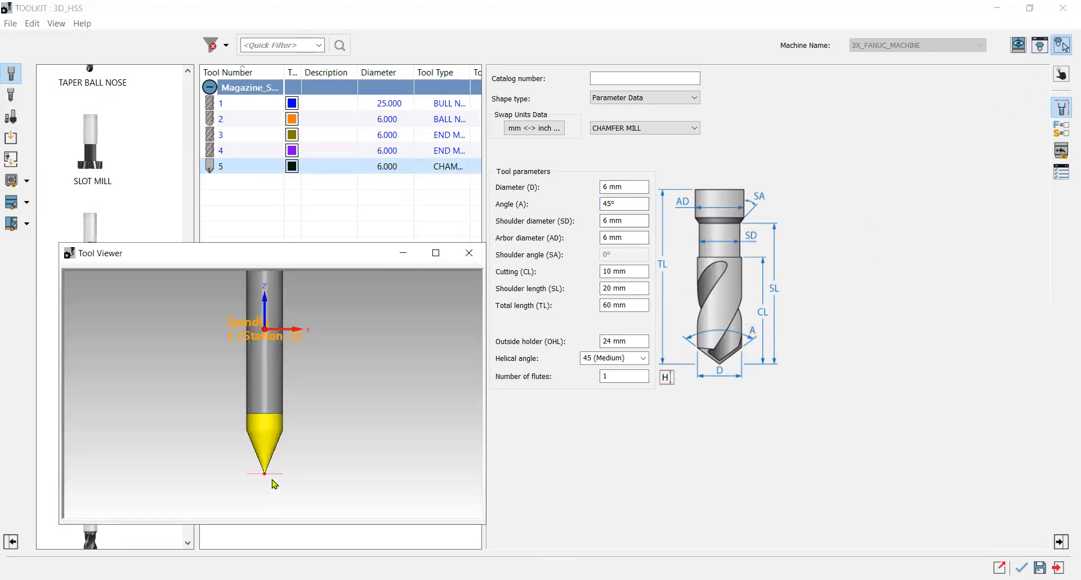
pyautogui.scroll(5, 271, 479)
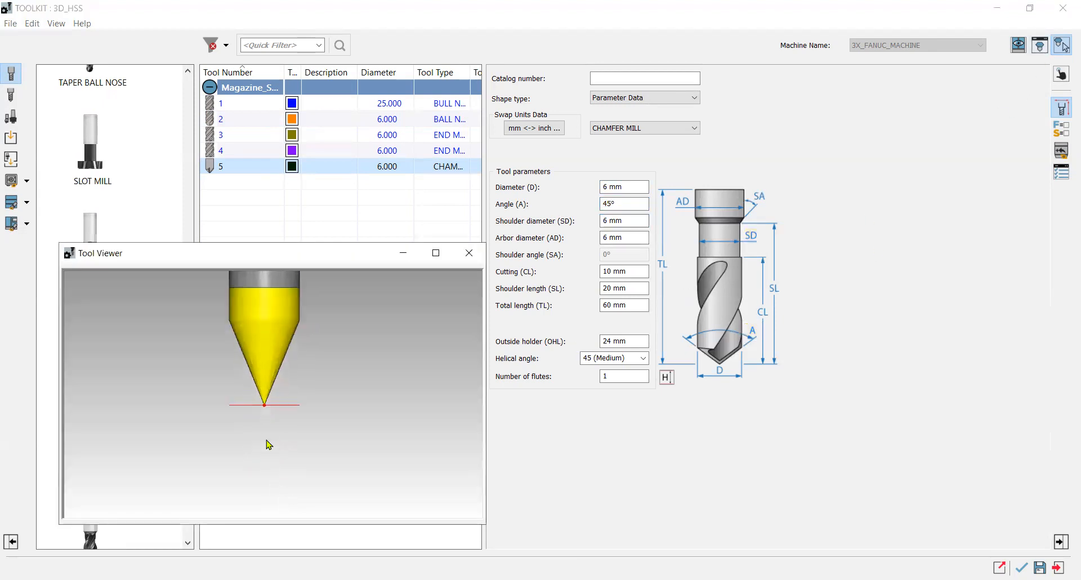
pyautogui.click(469, 252)
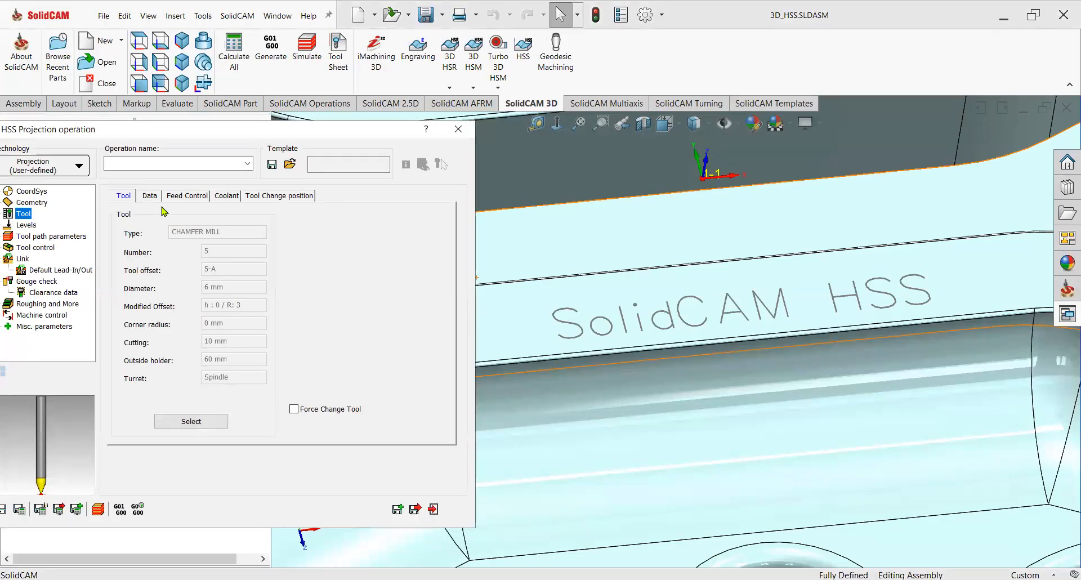
# - Set the drive surface offset of the projection geometry to -0.2, and save and calculate the operation
pyautogui.click(150, 196)
pyautogui.click(23, 224)
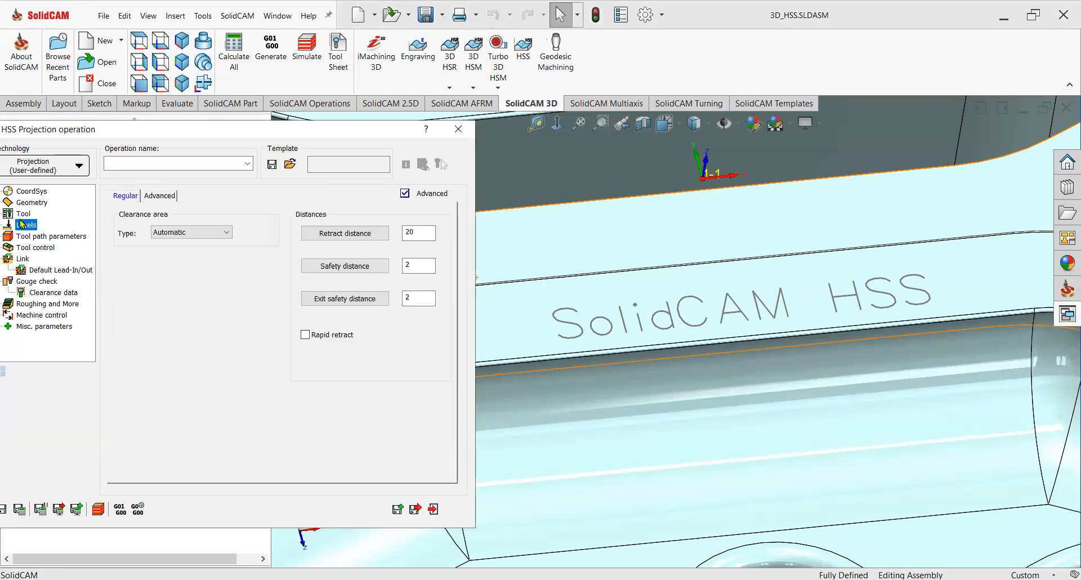
pyautogui.click(57, 237)
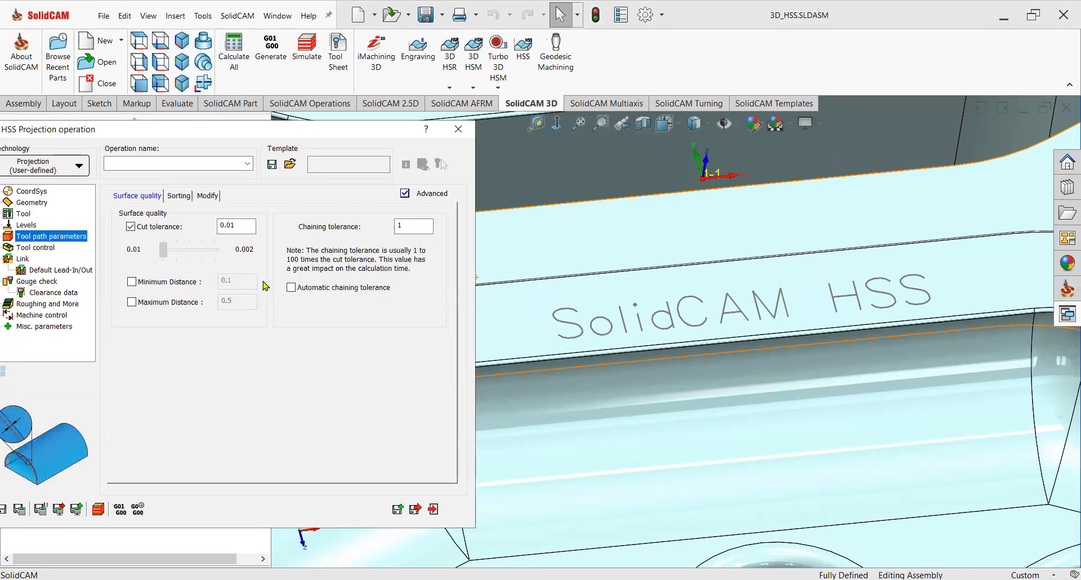
pyautogui.click(31, 203)
pyautogui.click(218, 388)
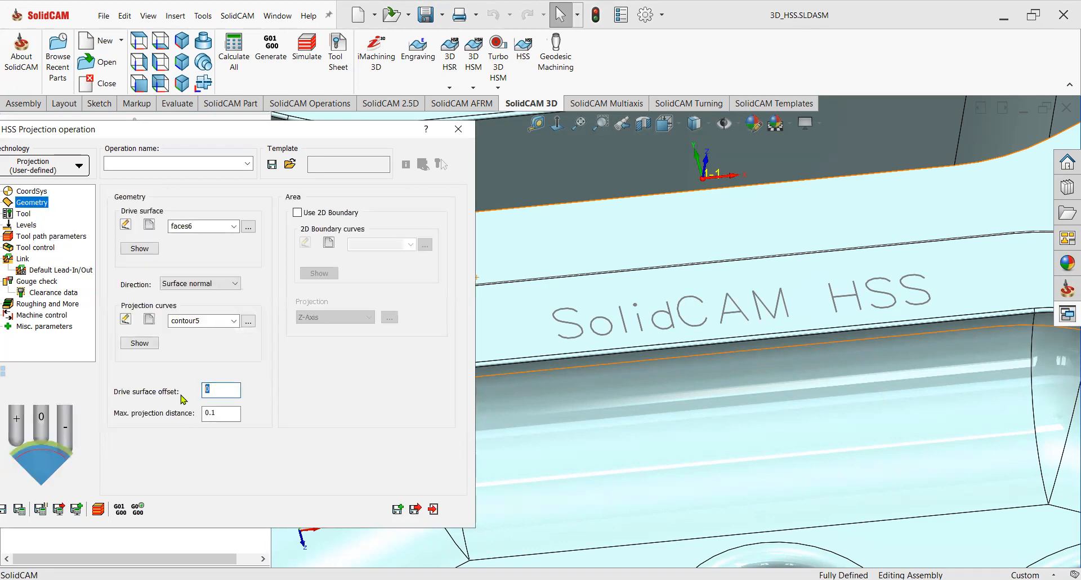
pyautogui.write('-0.2')
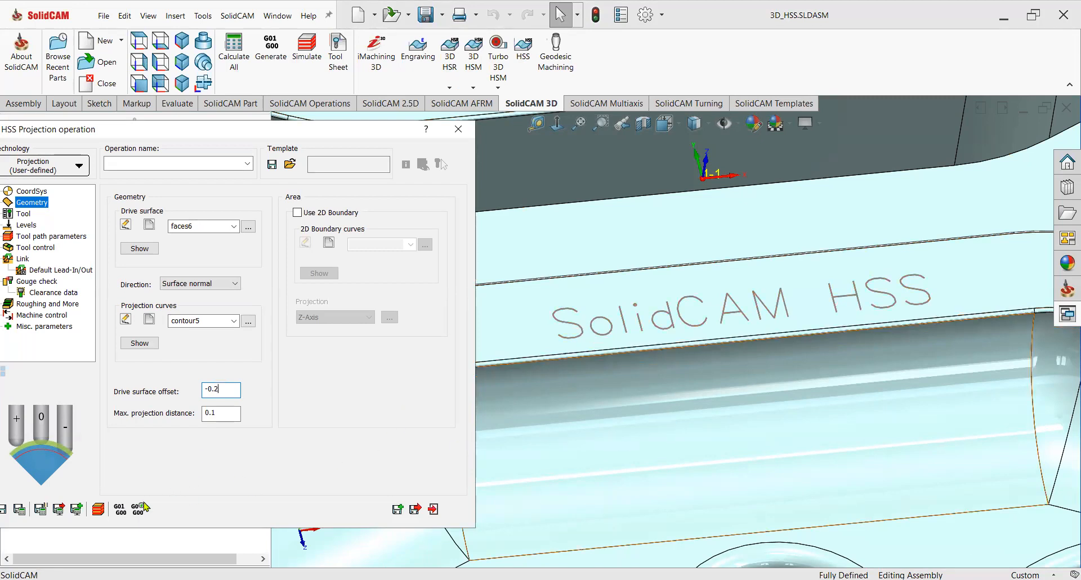
pyautogui.click(20, 510)
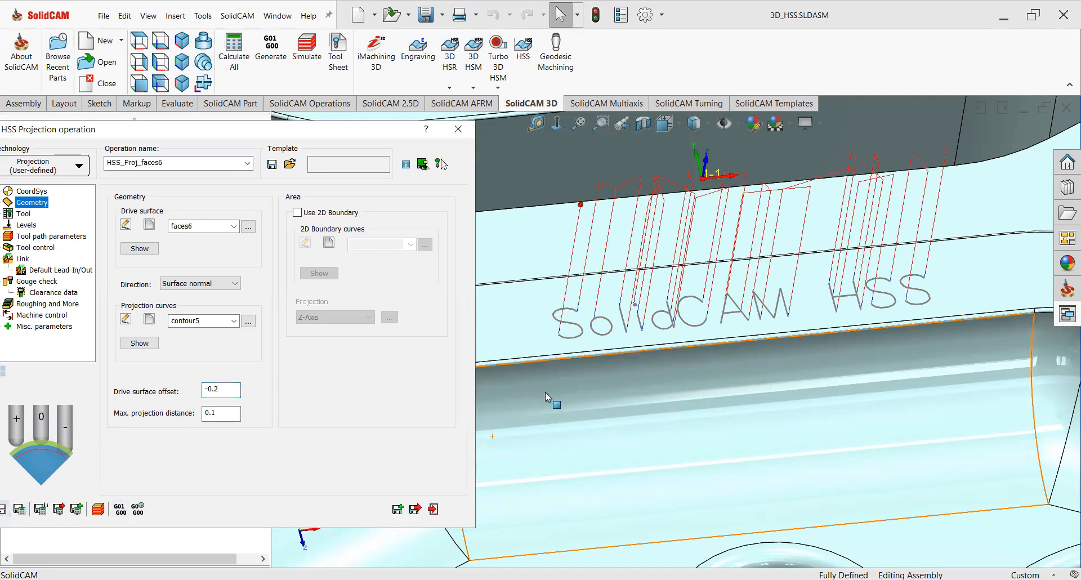
# - Examine the calculated projection toolpath along the individual letters of the SolidCAM HSS text
pyautogui.moveTo(656, 358)
pyautogui.mouseDown(button='middle')
pyautogui.moveTo(639, 437)
pyautogui.moveTo(632, 380)
pyautogui.moveTo(680, 345)
pyautogui.moveTo(662, 387)
pyautogui.moveTo(660, 367)
pyautogui.mouseUp(button='middle')
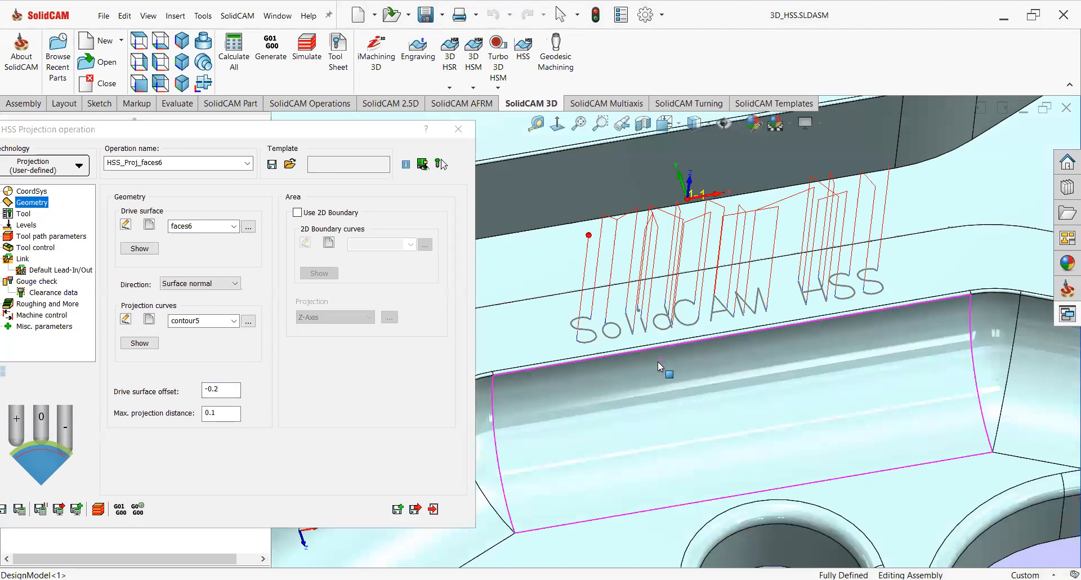
pyautogui.scroll(3, 613, 334)
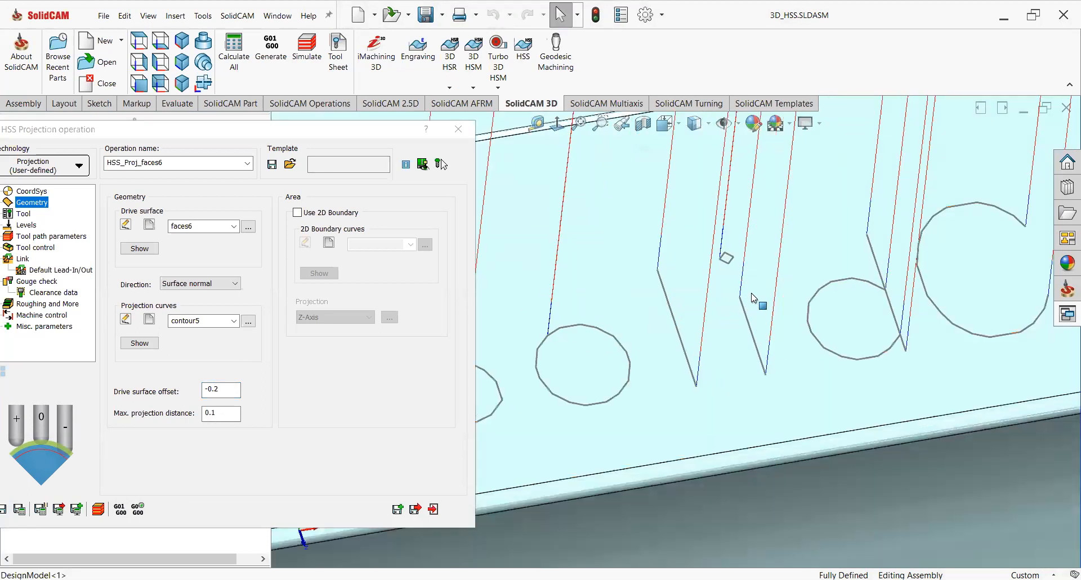
pyautogui.scroll(-5, 656, 308)
pyautogui.scroll(4, 622, 343)
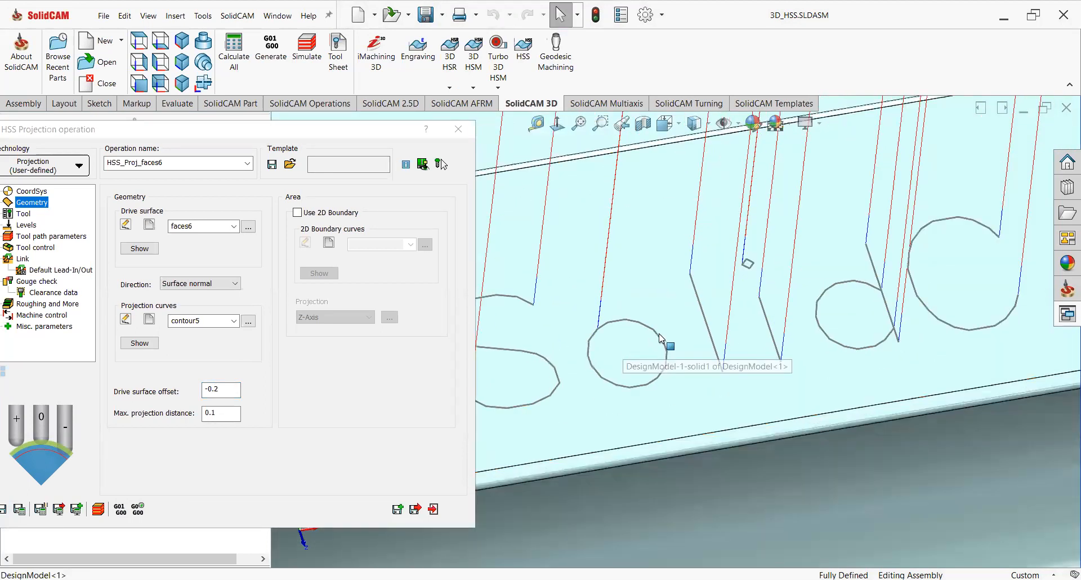
pyautogui.click(563, 312)
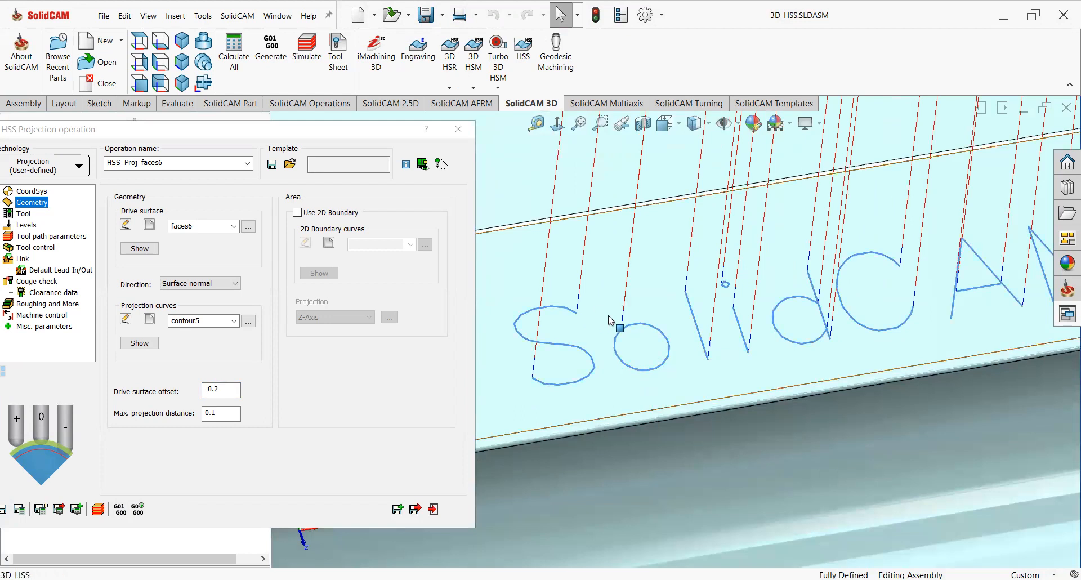
pyautogui.scroll(-5, 609, 315)
pyautogui.scroll(-5, 649, 349)
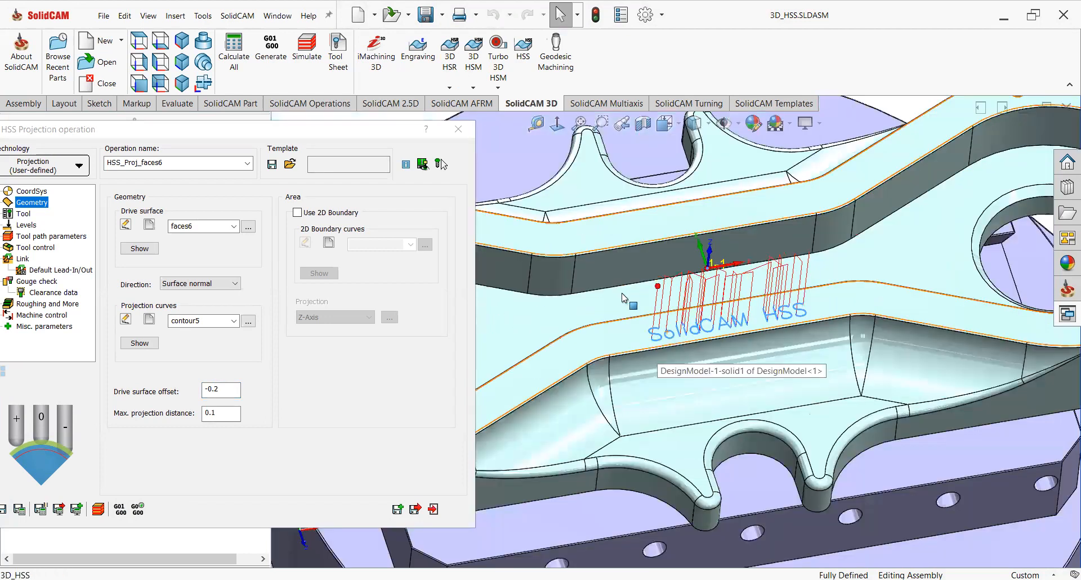
pyautogui.scroll(3, 679, 325)
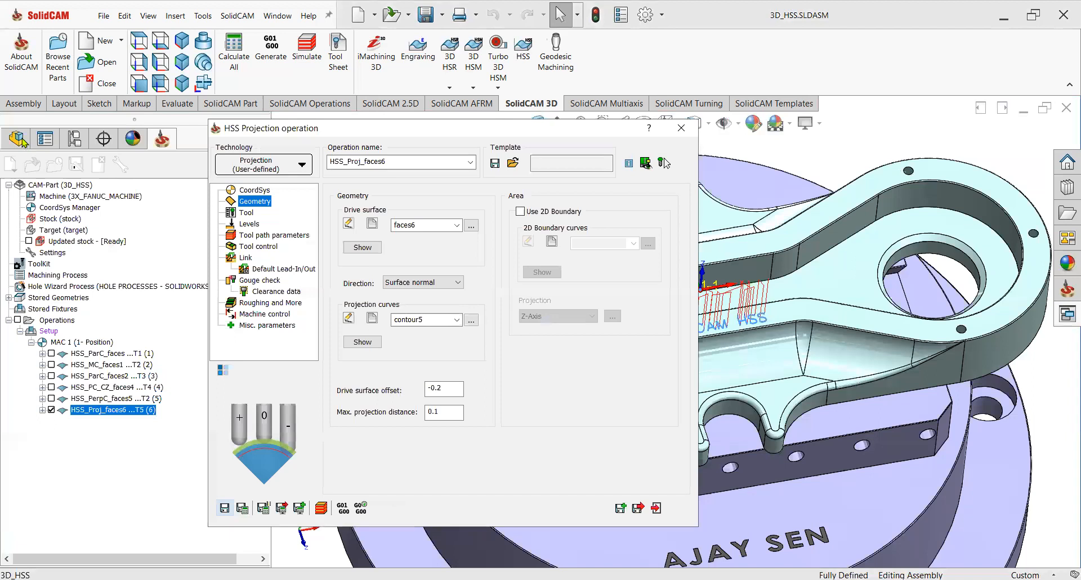
# - Hide Sketch2, which holds the SolidCAM HSS lettering, in the assembly
pyautogui.click(19, 138)
pyautogui.click(54, 539)
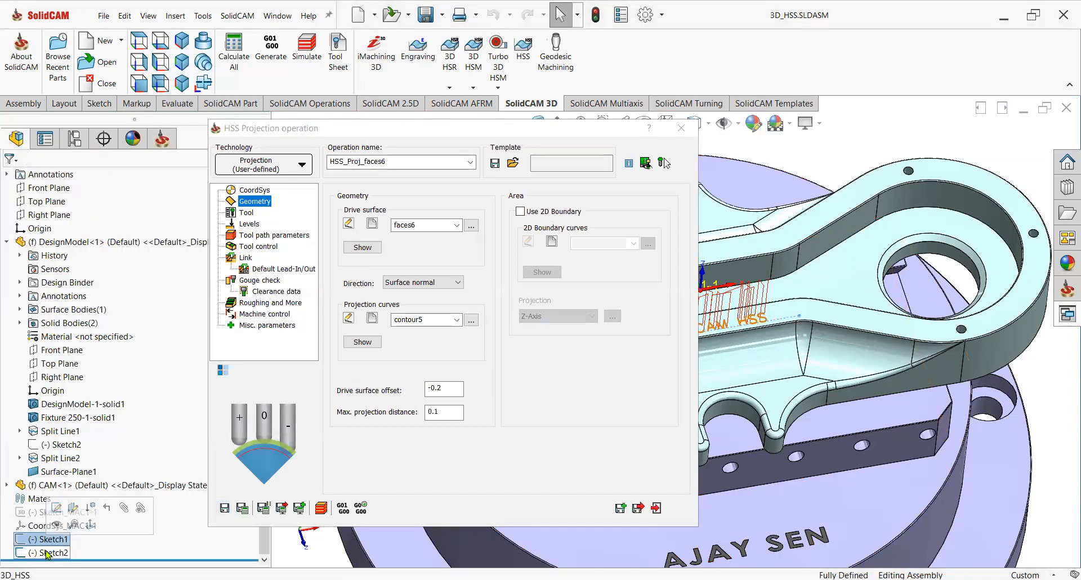
pyautogui.click(47, 554)
pyautogui.click(57, 537)
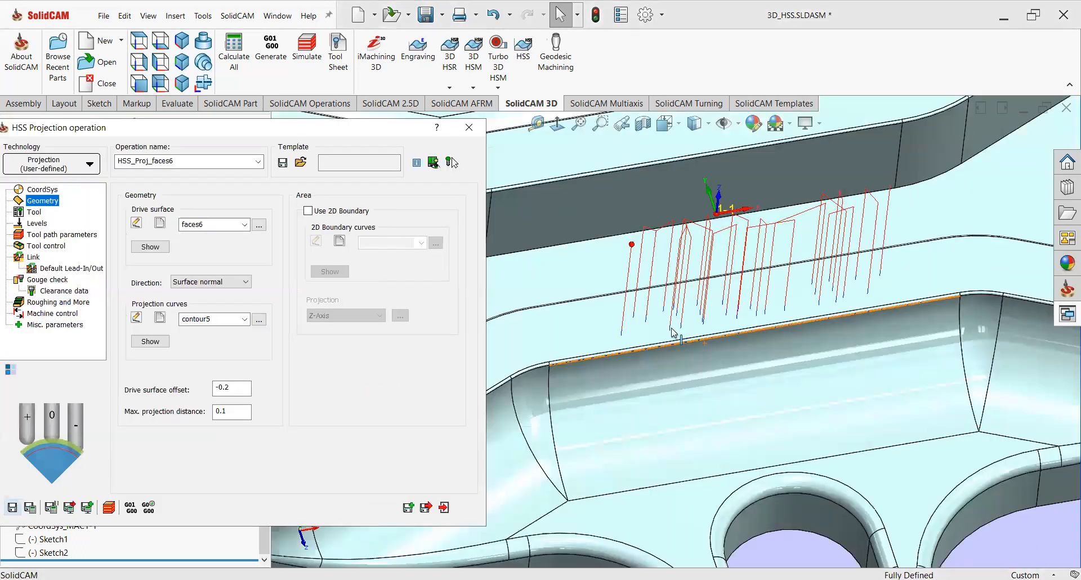
# - Show the model in wireframe and examine the projection toolpath of the SolidCAM HSS text beneath the top face
pyautogui.scroll(-1, 653, 225)
pyautogui.click(708, 126)
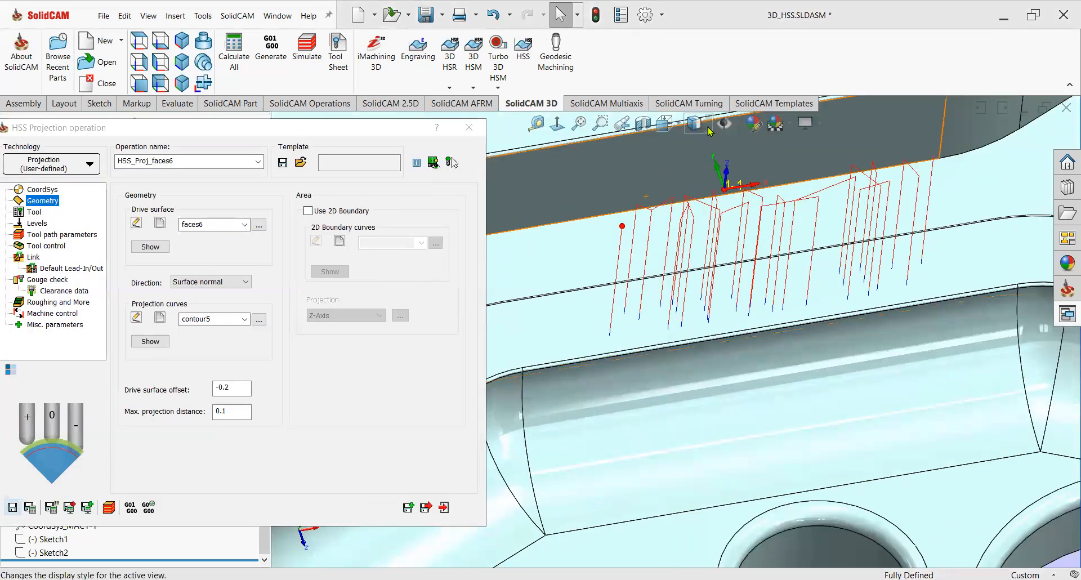
pyautogui.click(703, 237)
pyautogui.scroll(-3, 703, 317)
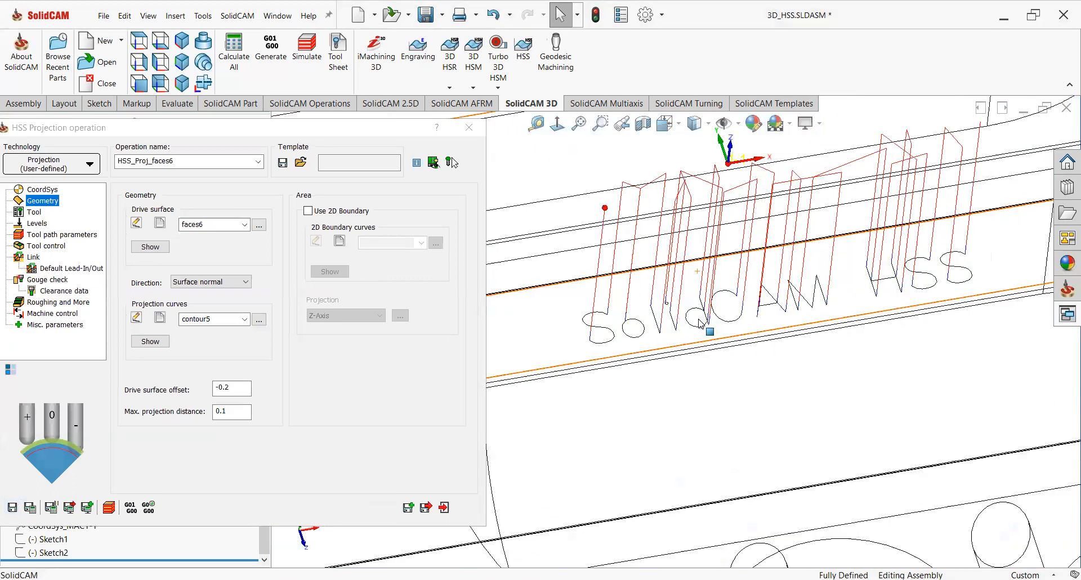
pyautogui.moveTo(700, 321)
pyautogui.mouseDown(button='middle')
pyautogui.moveTo(683, 329)
pyautogui.moveTo(669, 362)
pyautogui.moveTo(687, 337)
pyautogui.moveTo(725, 335)
pyautogui.moveTo(710, 351)
pyautogui.moveTo(705, 322)
pyautogui.moveTo(621, 266)
pyautogui.mouseUp(button='middle')
pyautogui.scroll(3, 622, 267)
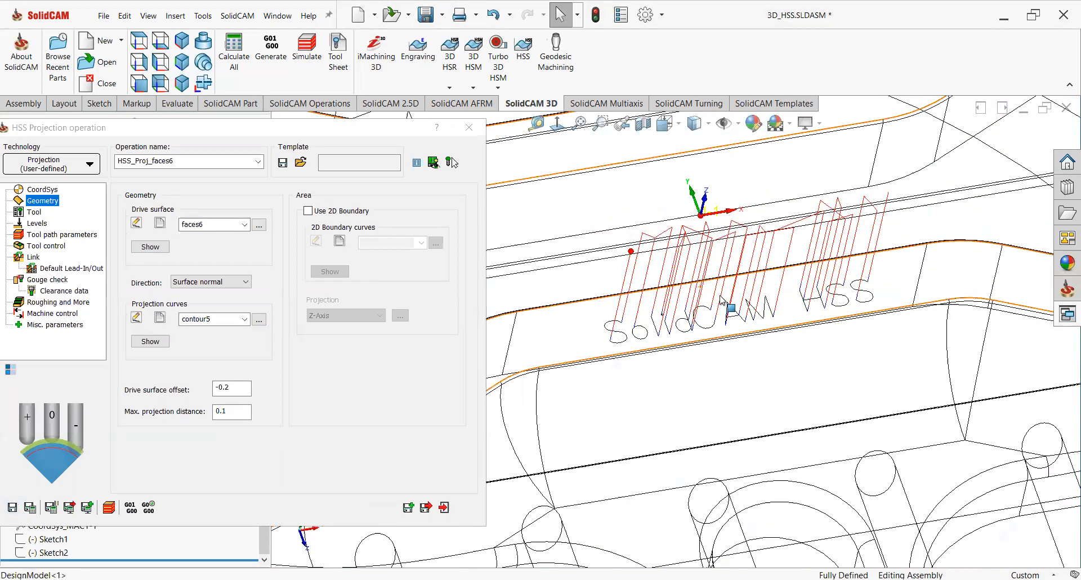
pyautogui.scroll(-1, 642, 166)
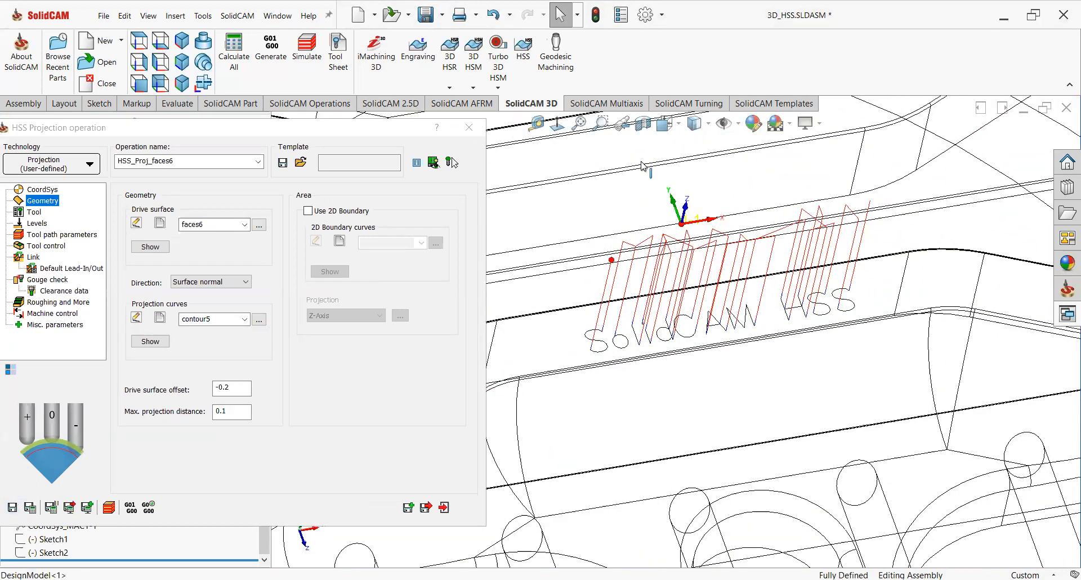
pyautogui.click(698, 122)
pyautogui.click(698, 240)
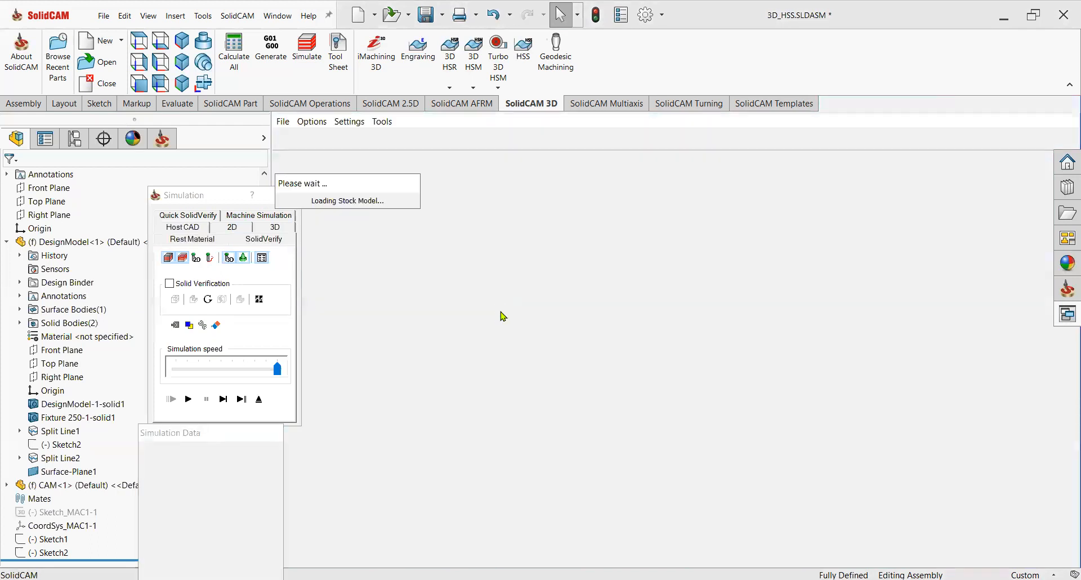
# - Run the SolidVerify simulation of the HSS Projection operation at a reduced simulation speed
pyautogui.scroll(5, 739, 377)
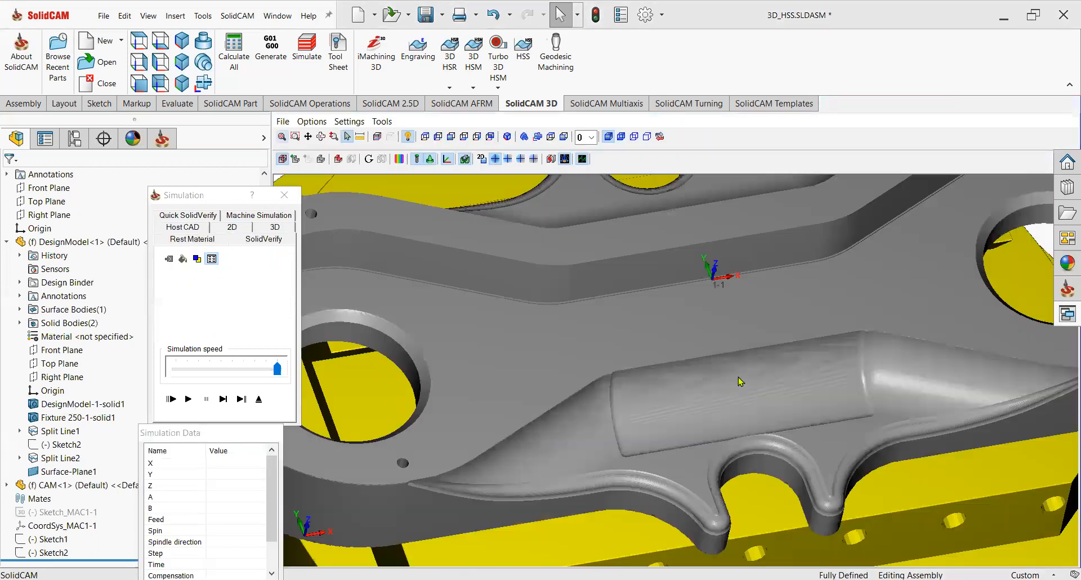
pyautogui.scroll(-5, 738, 377)
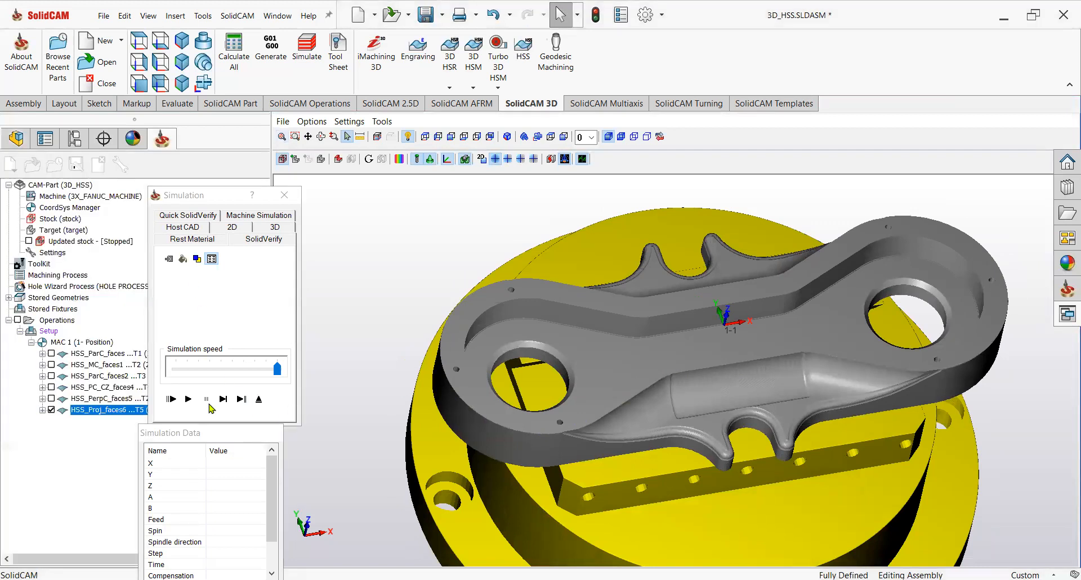
pyautogui.moveTo(277, 369); pyautogui.dragTo(187, 369)
pyautogui.click(189, 399)
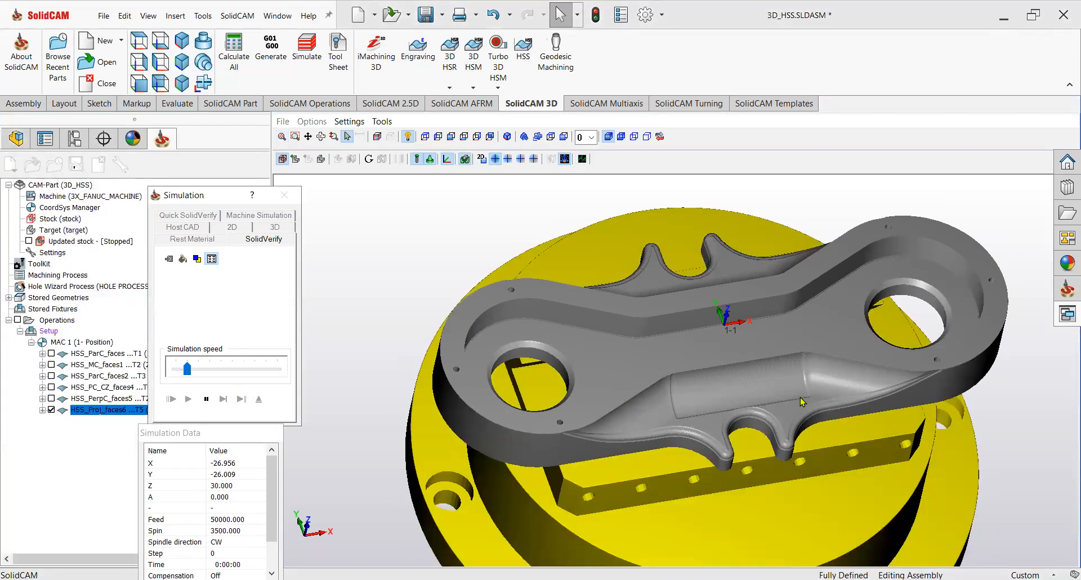
# - Examine the engraving of the SolidCAM HSS text during the SolidVerify simulation, and exit the simulation
pyautogui.scroll(2, 769, 380)
pyautogui.scroll(2, 769, 381)
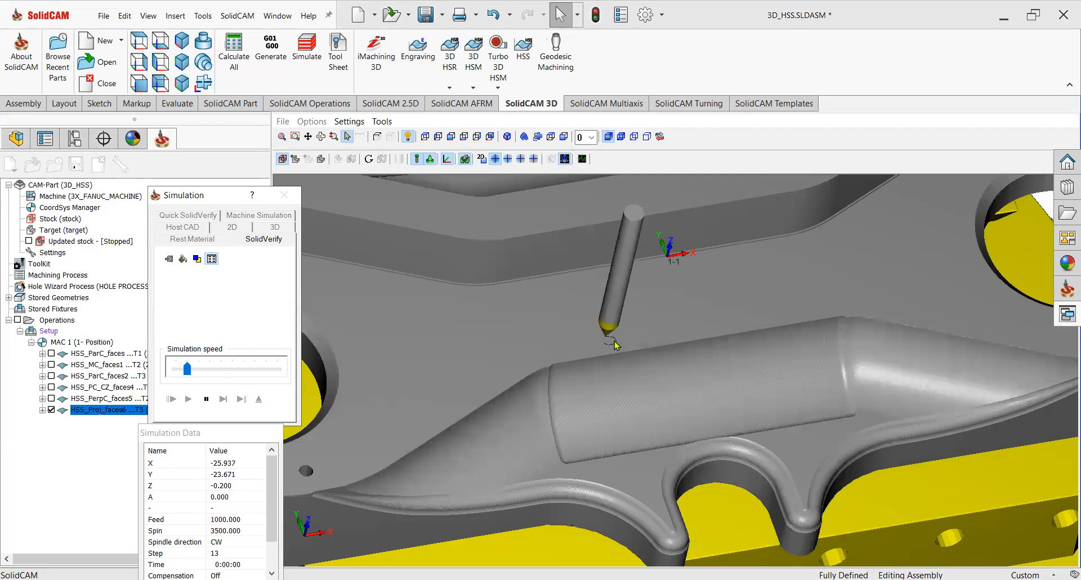
pyautogui.scroll(5, 613, 341)
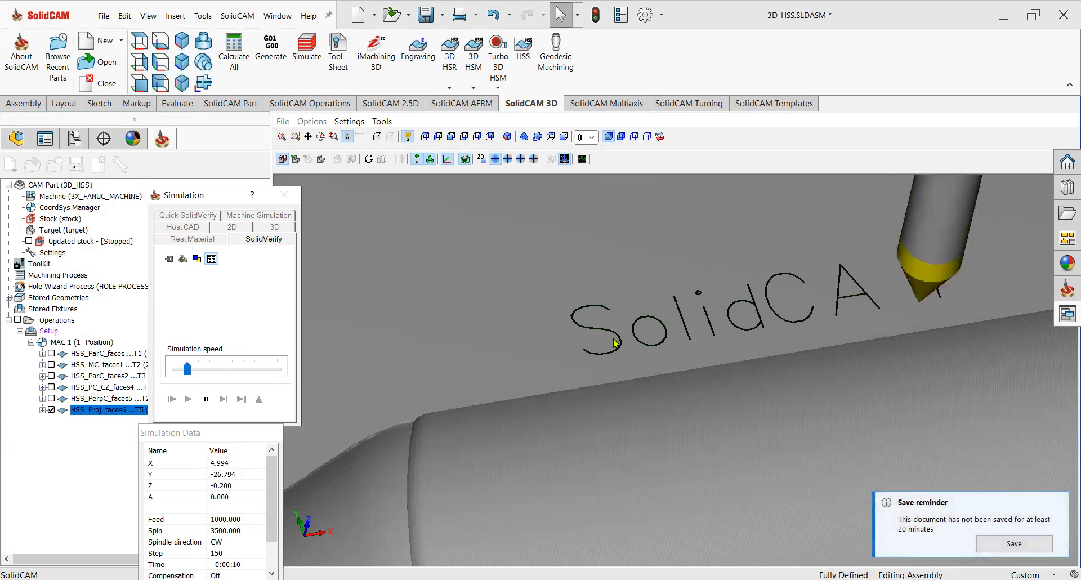
pyautogui.scroll(-2, 615, 343)
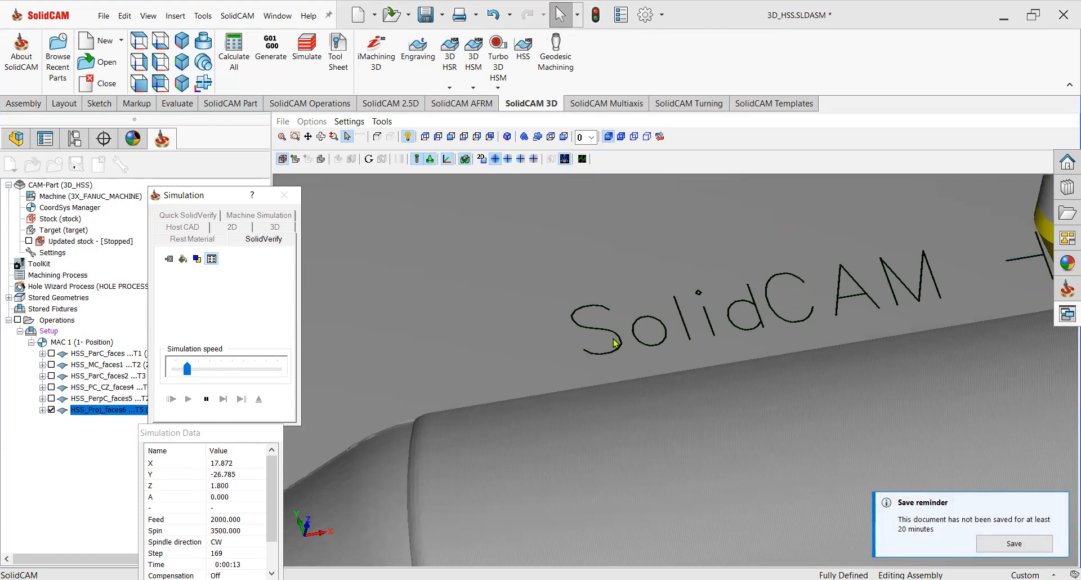
pyautogui.scroll(-1, 615, 342)
pyautogui.scroll(2, 919, 274)
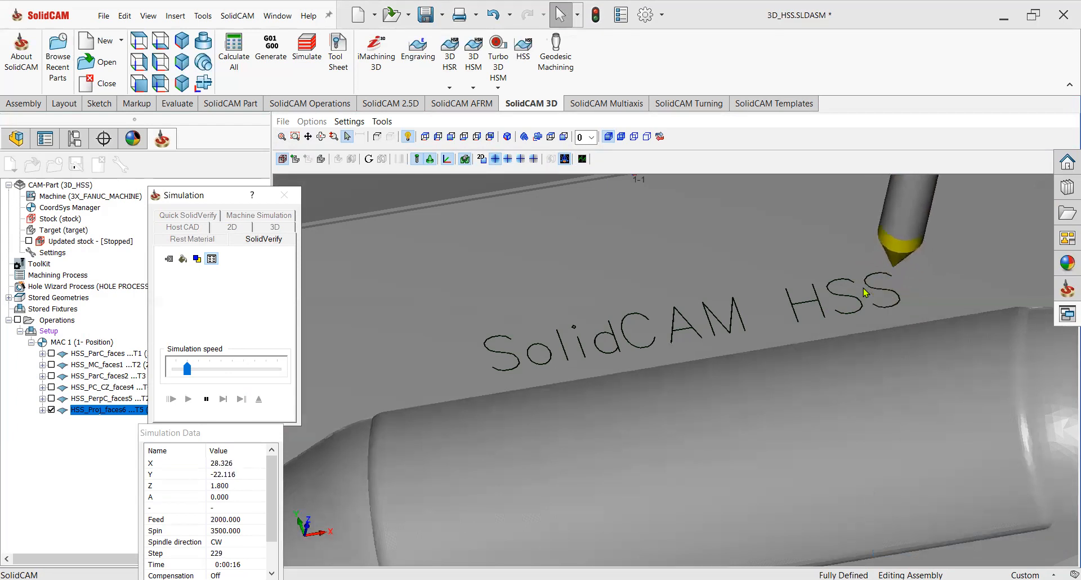
pyautogui.moveTo(719, 359)
pyautogui.mouseDown(button='middle')
pyautogui.moveTo(705, 348)
pyautogui.moveTo(718, 360)
pyautogui.mouseUp(button='middle')
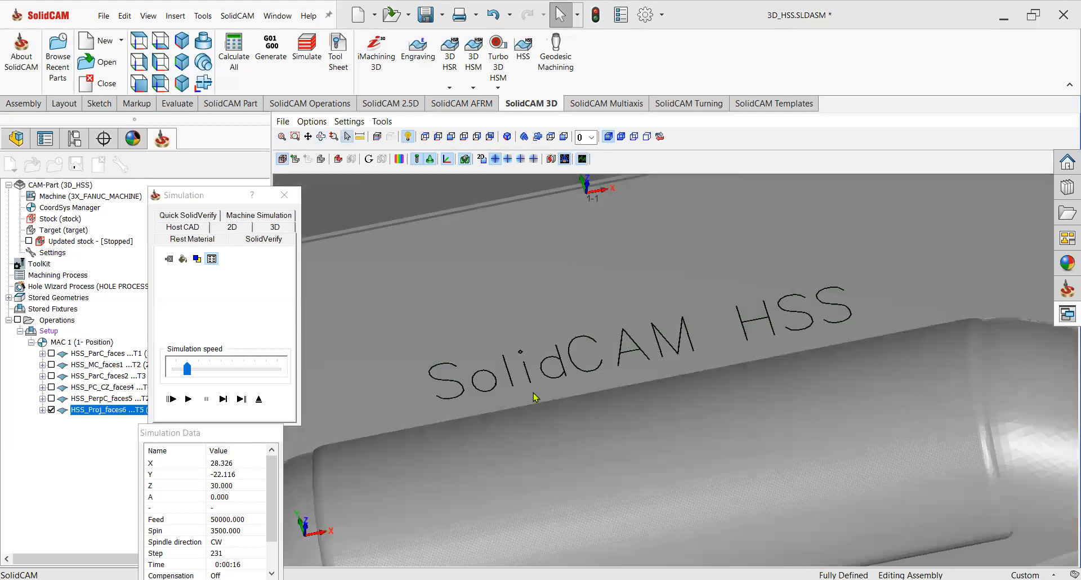
pyautogui.scroll(2, 476, 392)
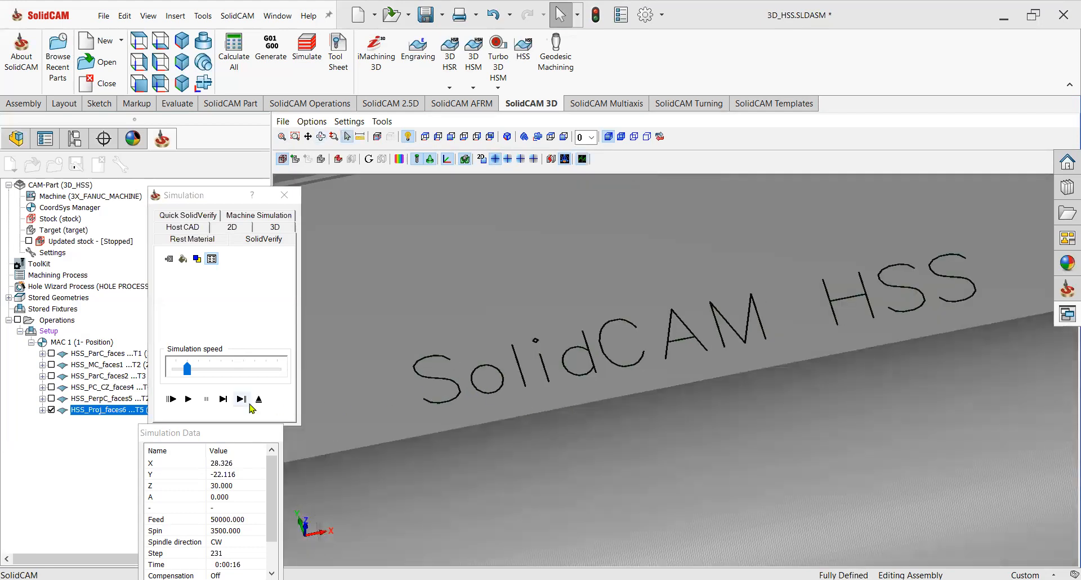
pyautogui.press('Escape')
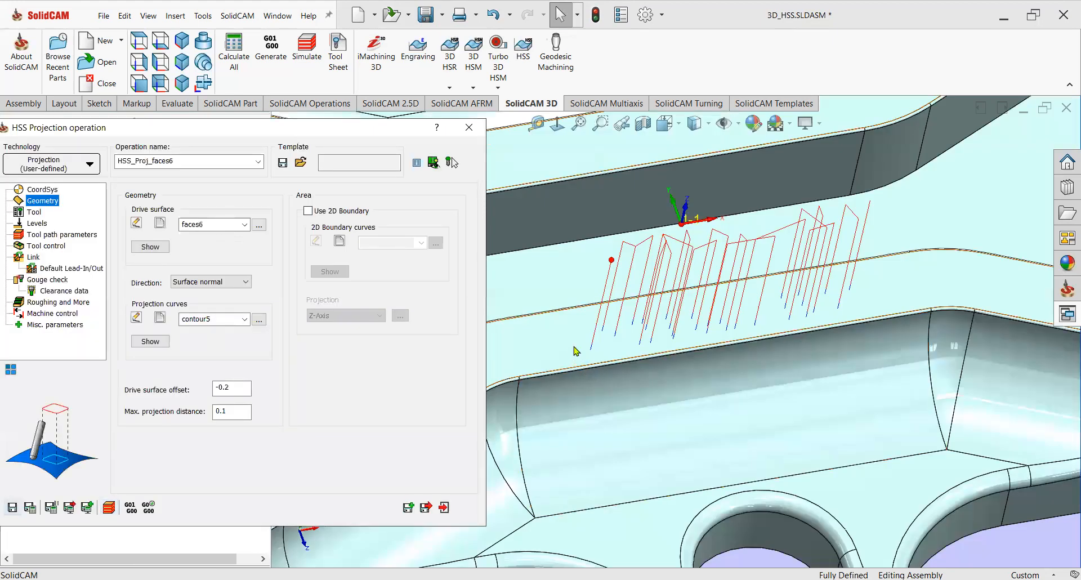
pyautogui.click(582, 344)
pyautogui.scroll(1, 704, 304)
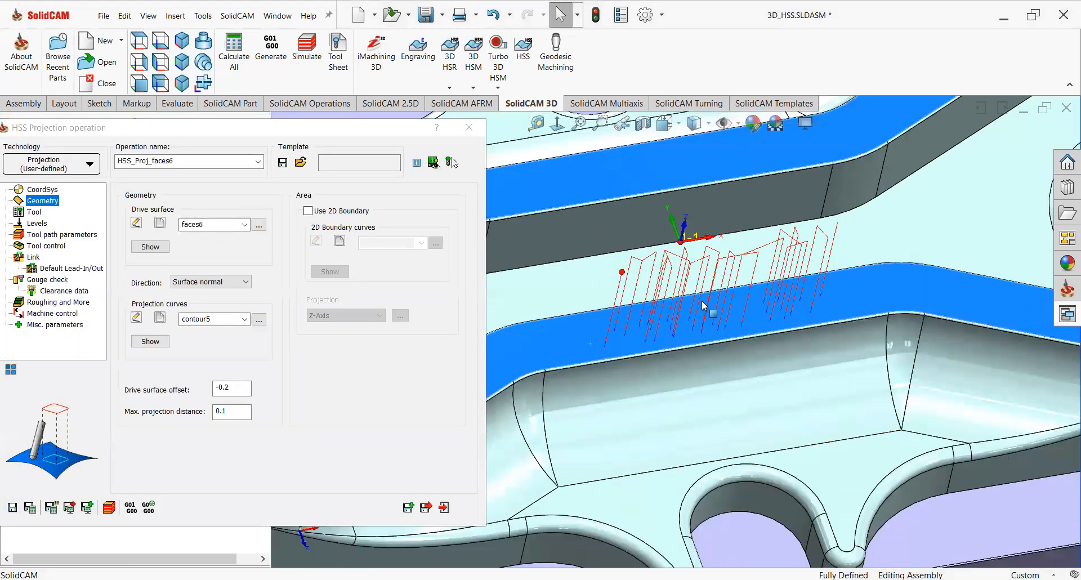
pyautogui.scroll(5, 742, 235)
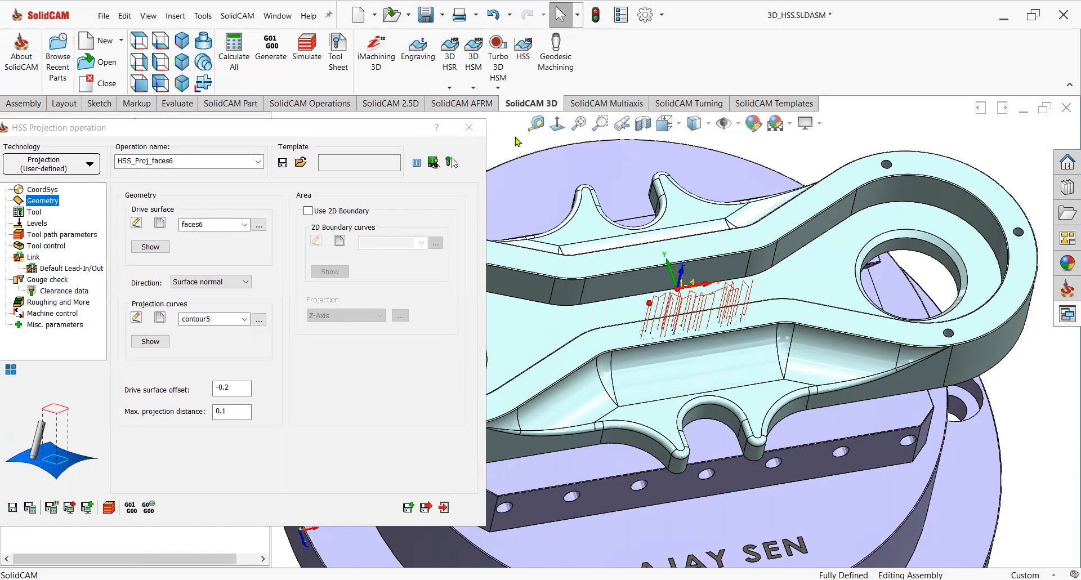
pyautogui.scroll(-5, 625, 338)
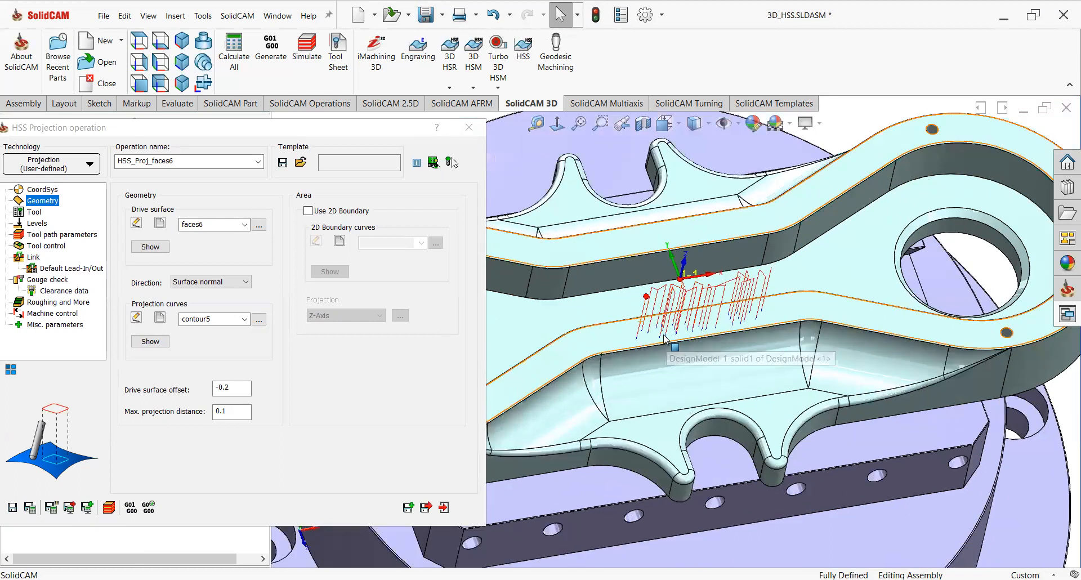
pyautogui.scroll(-3, 625, 338)
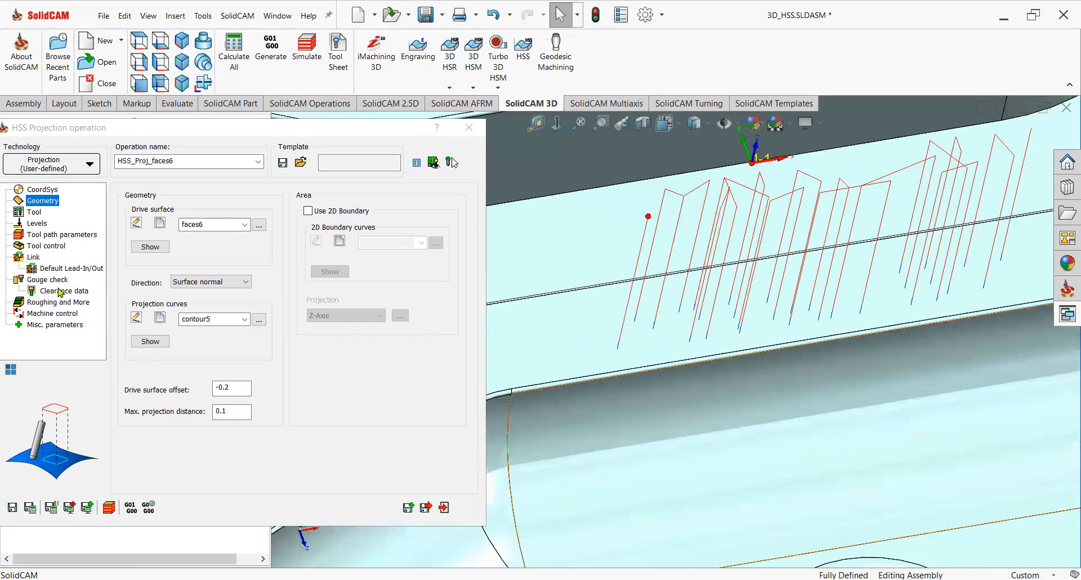
# - Enable depth cuts for the HSS Projection operation with 3 roughing passes at a spacing of 0.1
pyautogui.click(51, 236)
pyautogui.click(51, 302)
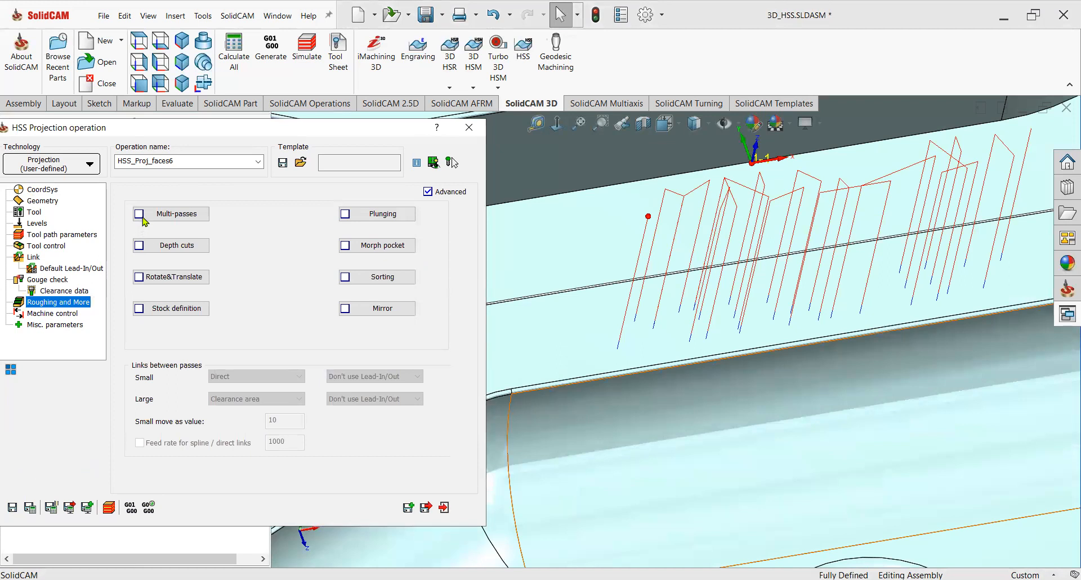
pyautogui.click(150, 248)
pyautogui.click(199, 160)
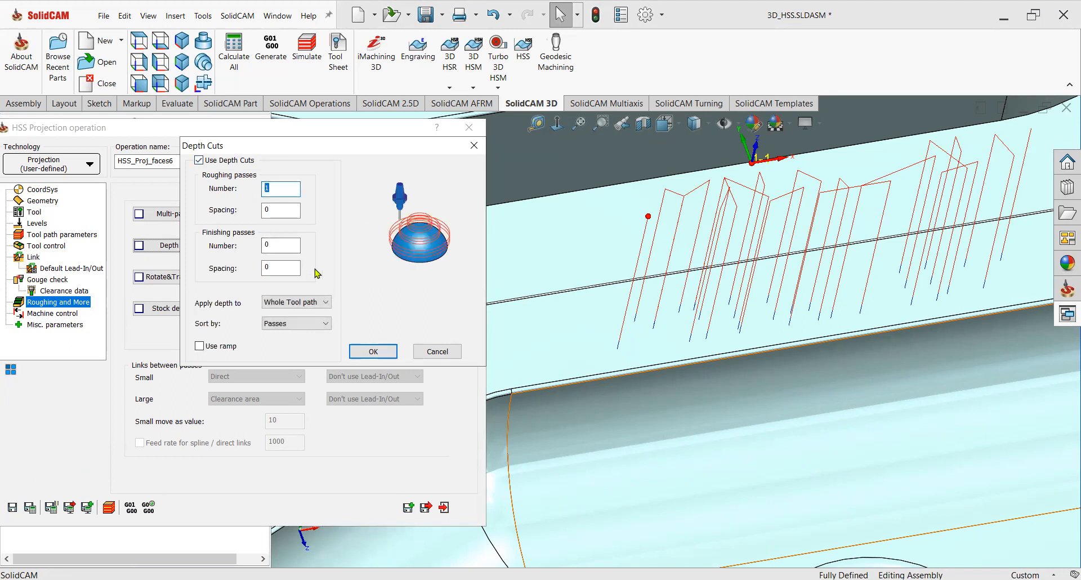
pyautogui.write('0')
pyautogui.press('BackSpace')
pyautogui.write('3')
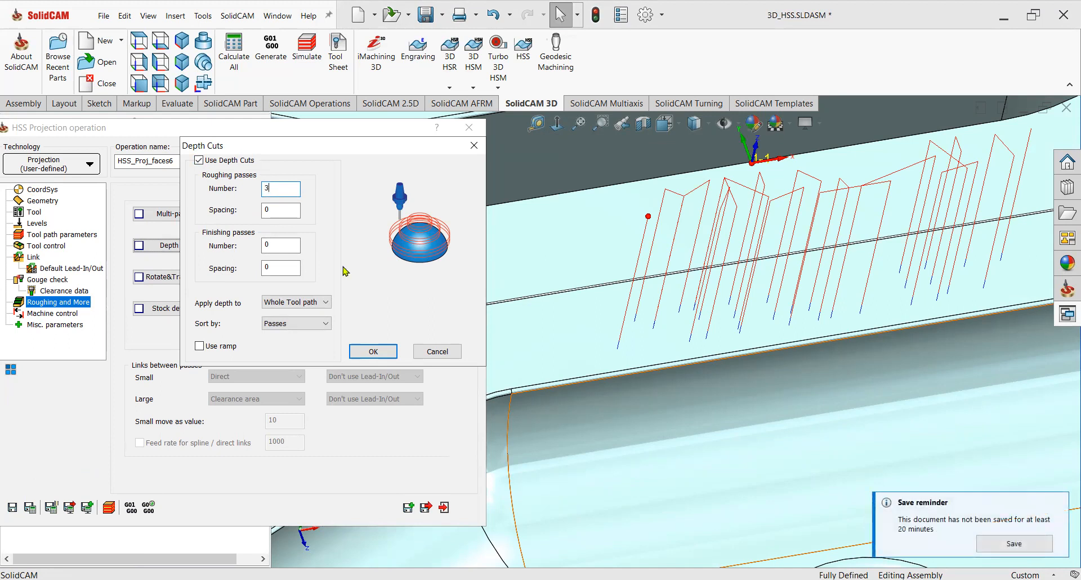
pyautogui.click(280, 211)
pyautogui.write('0.1')
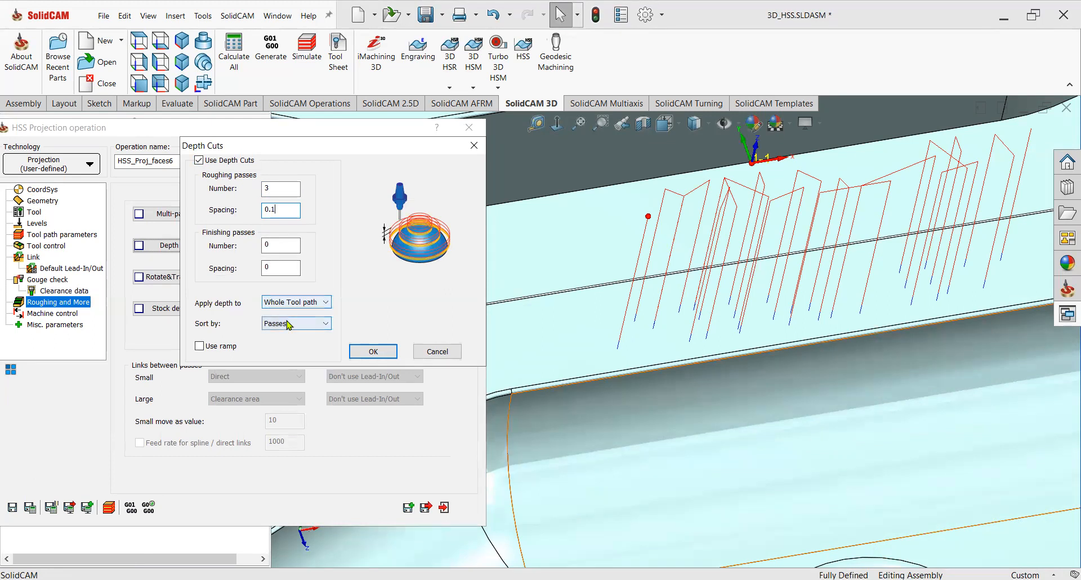
pyautogui.click(370, 351)
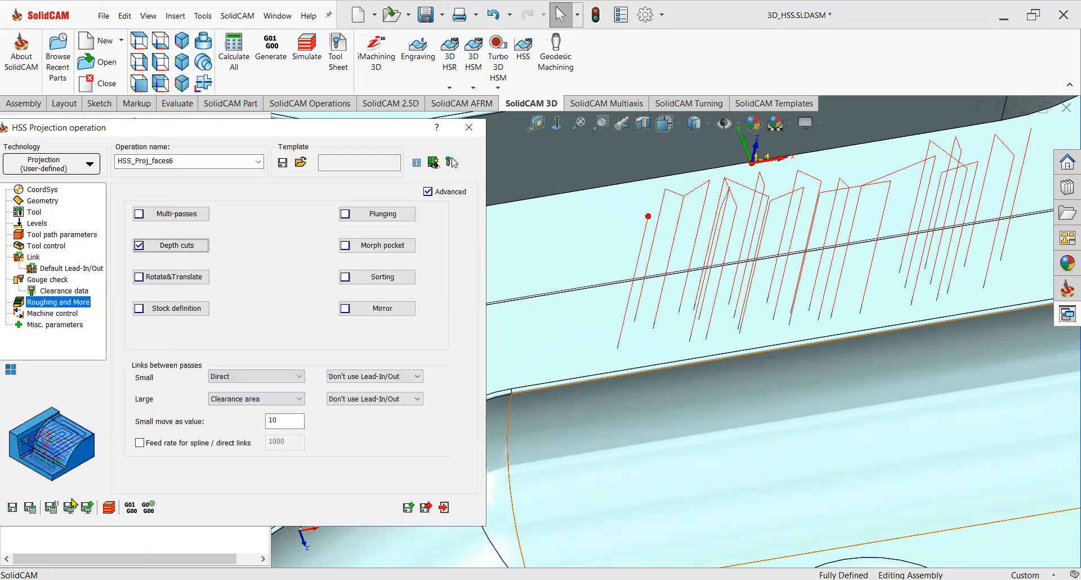
# - Save and calculate the HSS Projection operation and examine the depth passes of the text in wireframe
pyautogui.click(31, 508)
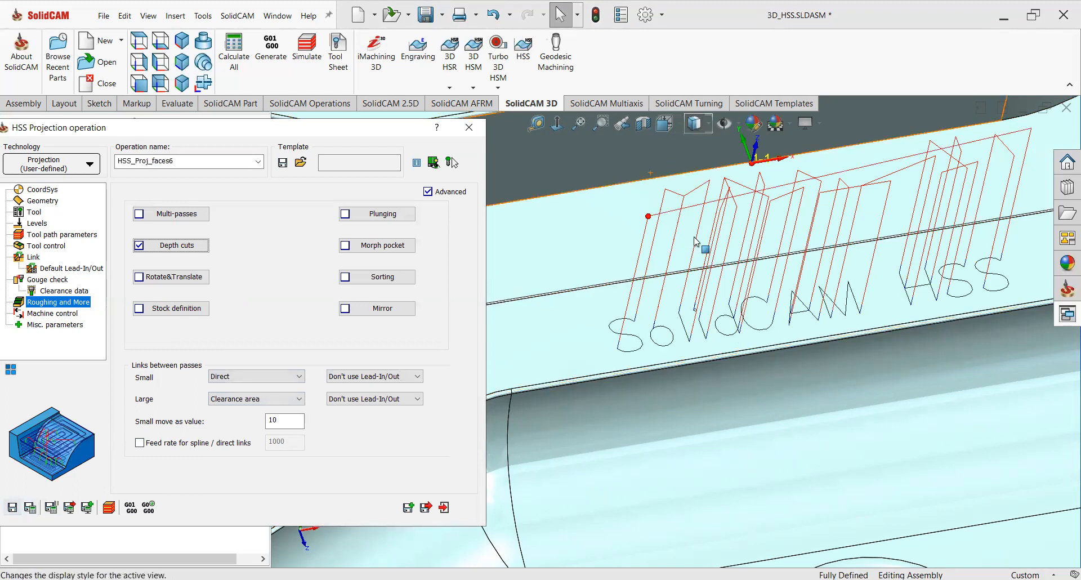
pyautogui.scroll(-5, 640, 341)
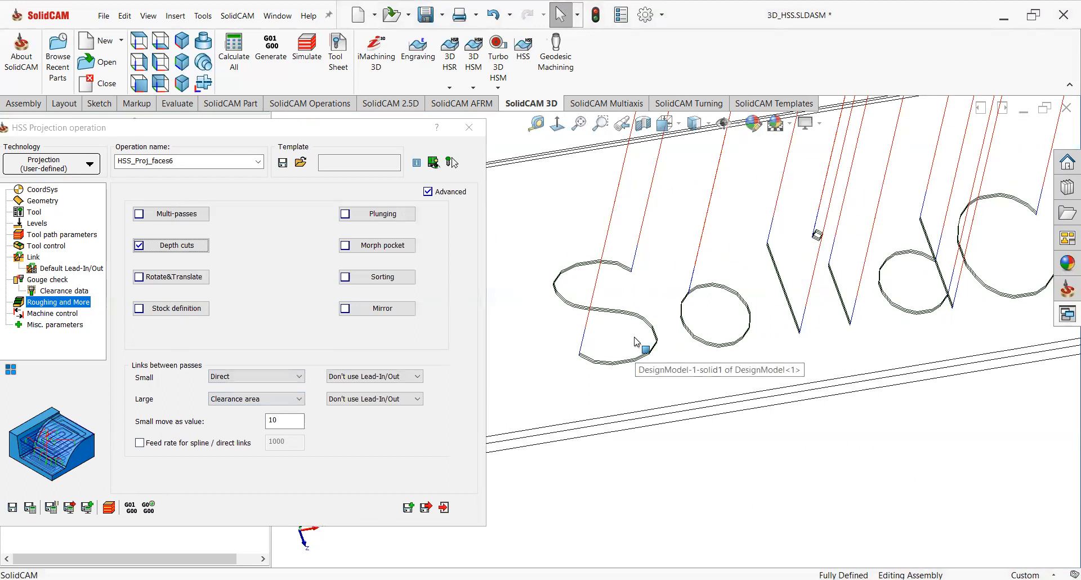
pyautogui.scroll(8, 636, 342)
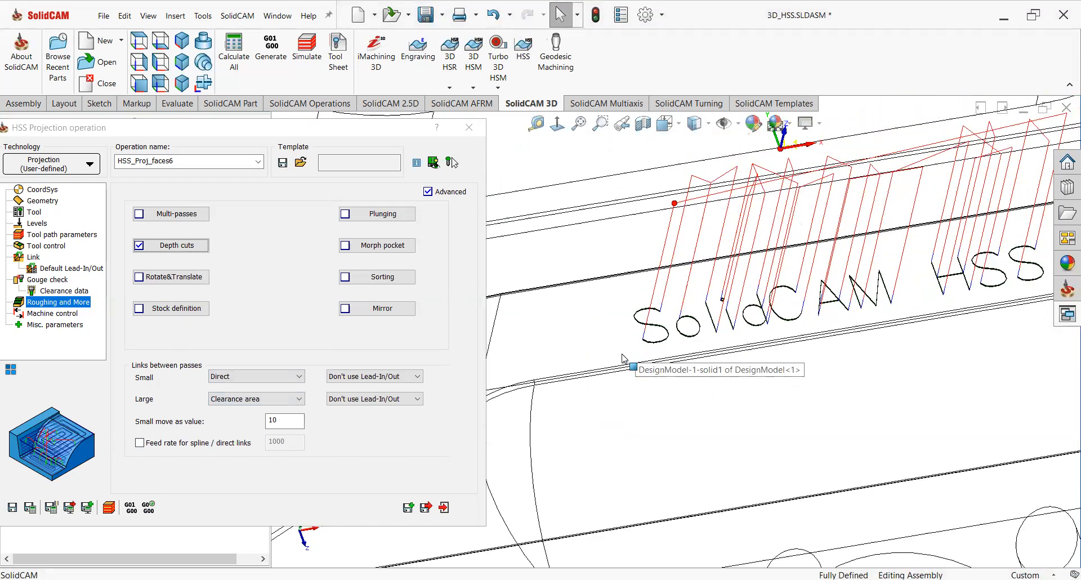
pyautogui.scroll(1, 651, 286)
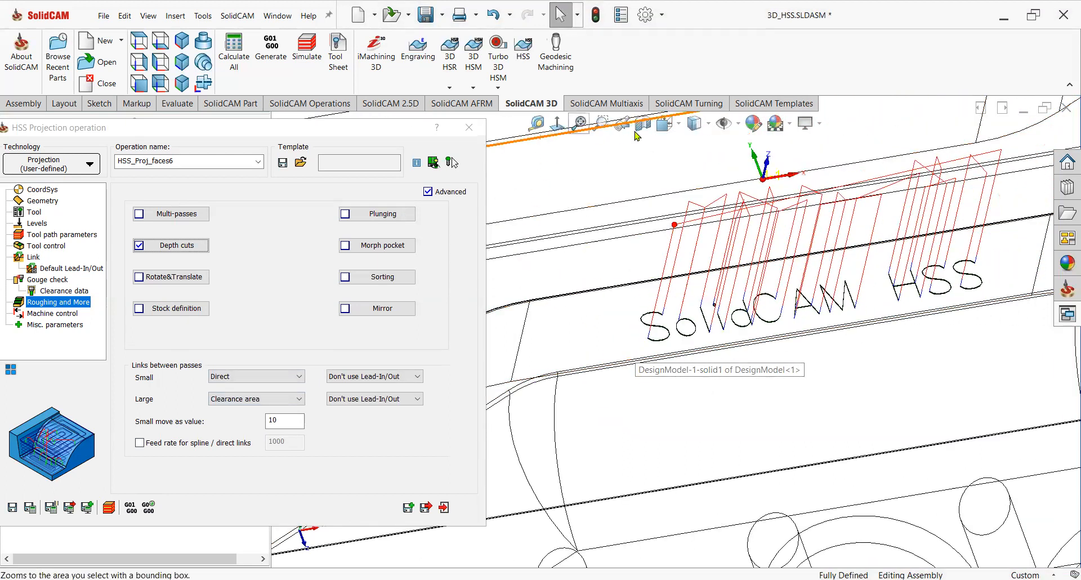
# - Restore the shaded display with edges and close the HSS Projection operation
pyautogui.click(708, 123)
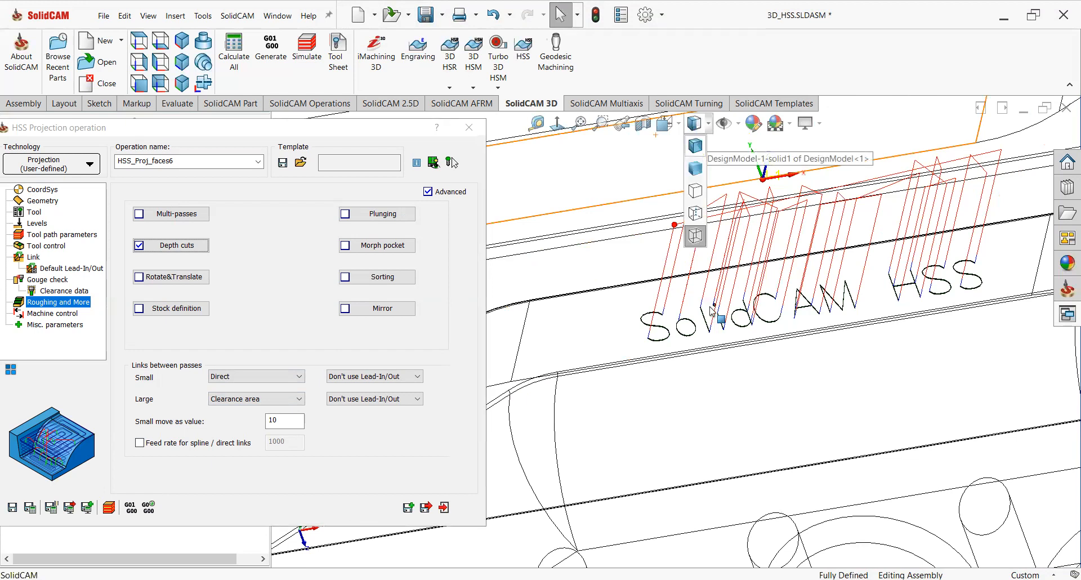
pyautogui.scroll(2, 712, 312)
pyautogui.scroll(2, 727, 309)
pyautogui.scroll(-2, 710, 313)
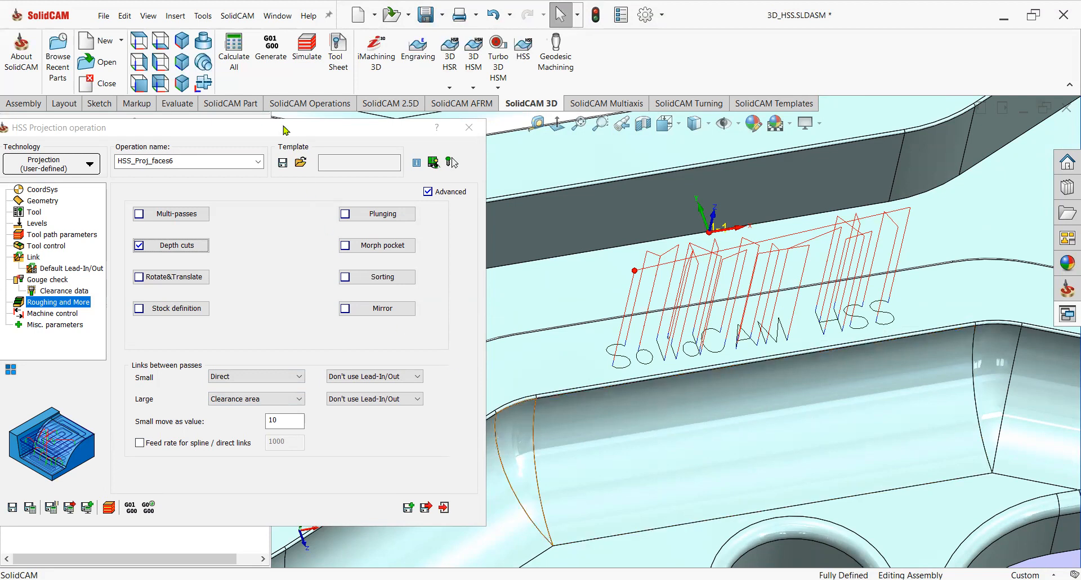
pyautogui.moveTo(345, 130); pyautogui.dragTo(415, 118)
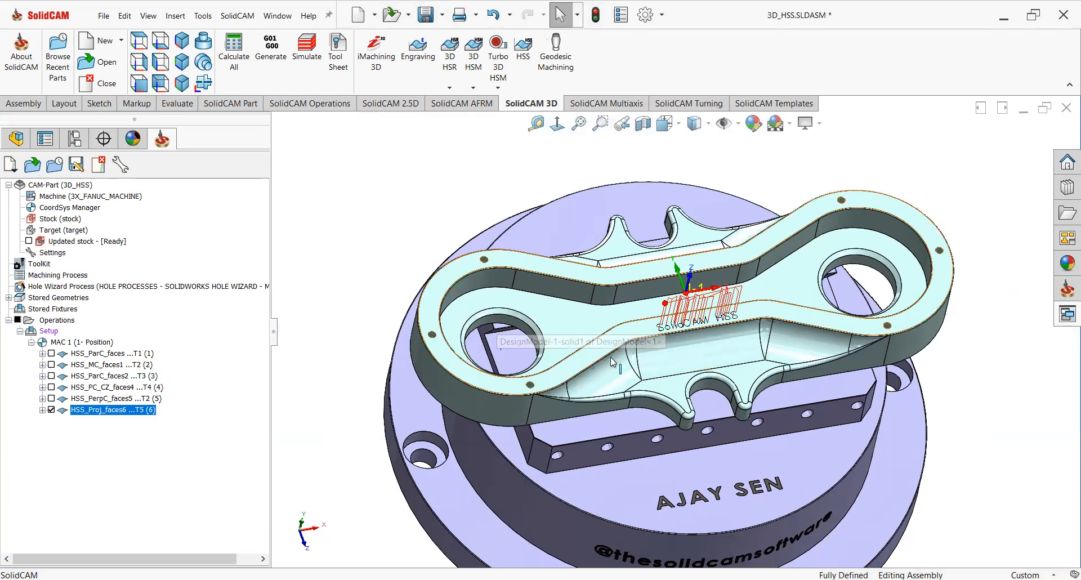
# - Examine the chamfer face around the large through hole and the projected text toolpath on the part from several angles
pyautogui.scroll(-2, 563, 326)
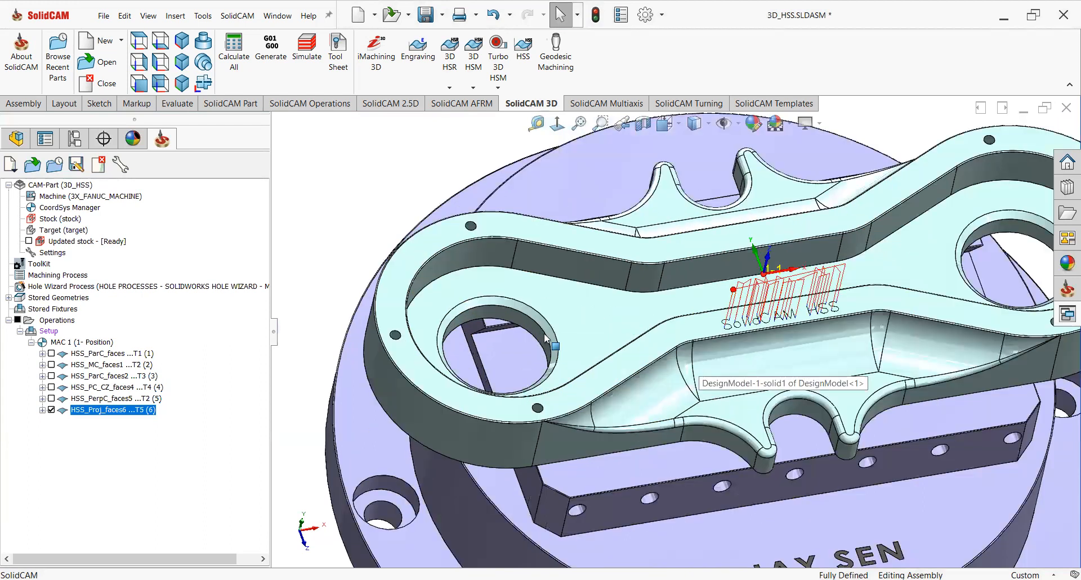
pyautogui.scroll(-2, 564, 326)
pyautogui.click(562, 329)
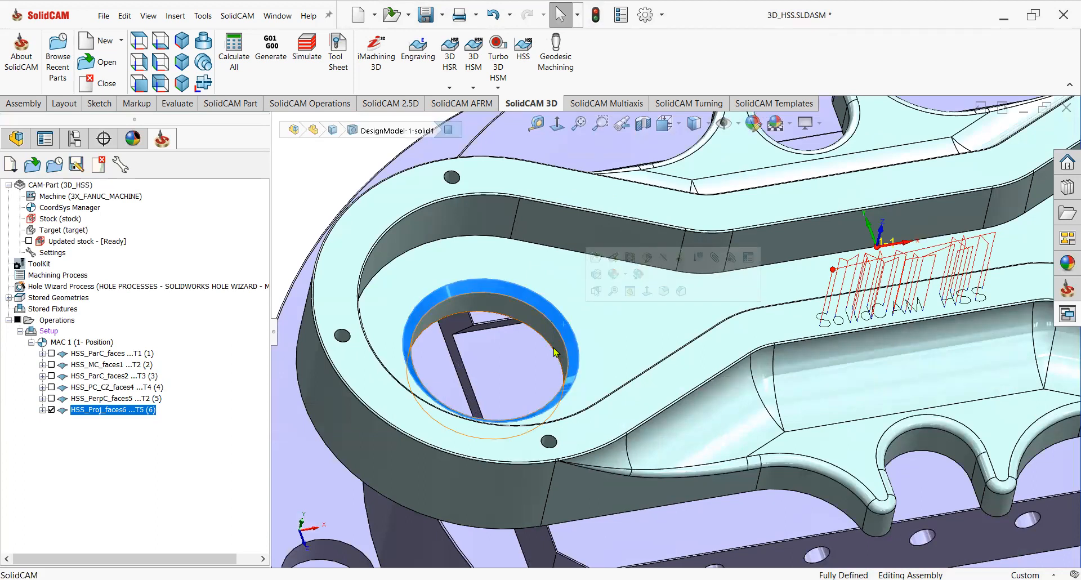
pyautogui.scroll(4, 553, 347)
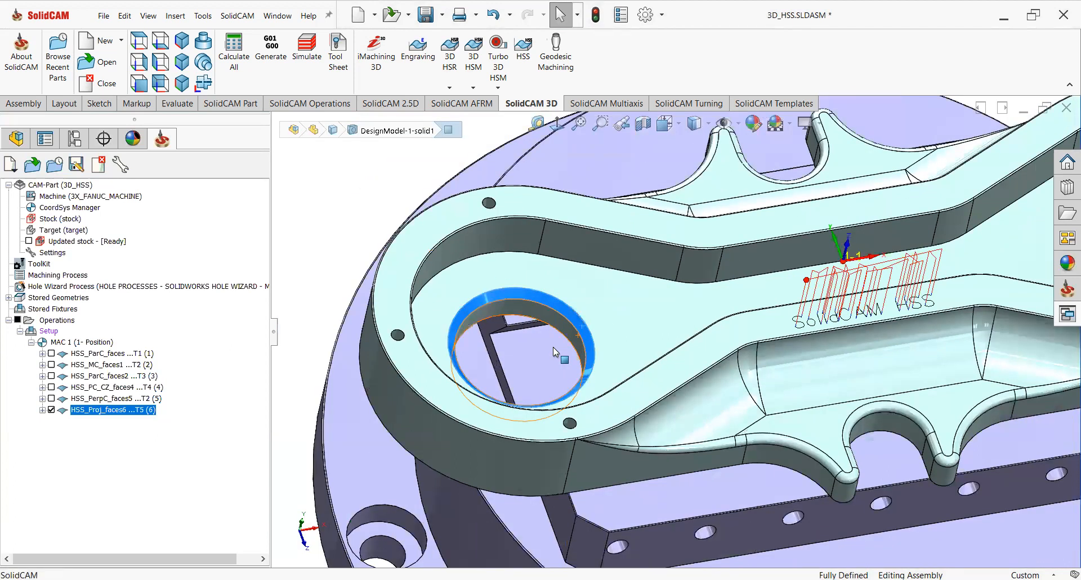
pyautogui.scroll(-2, 793, 312)
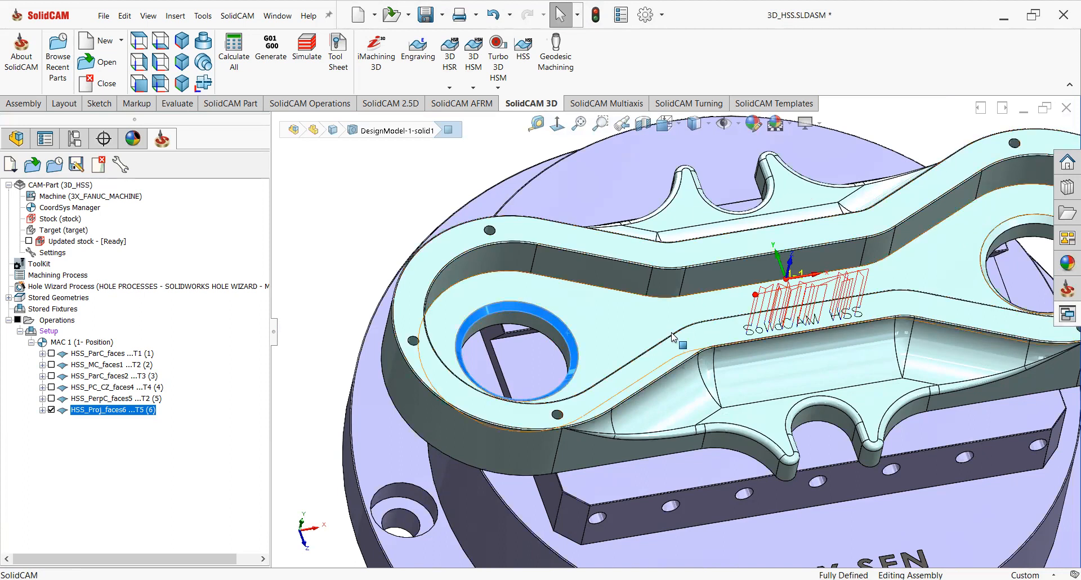
pyautogui.scroll(2, 791, 321)
pyautogui.scroll(-4, 803, 321)
pyautogui.moveTo(759, 352); pyautogui.dragTo(771, 310, button='middle')
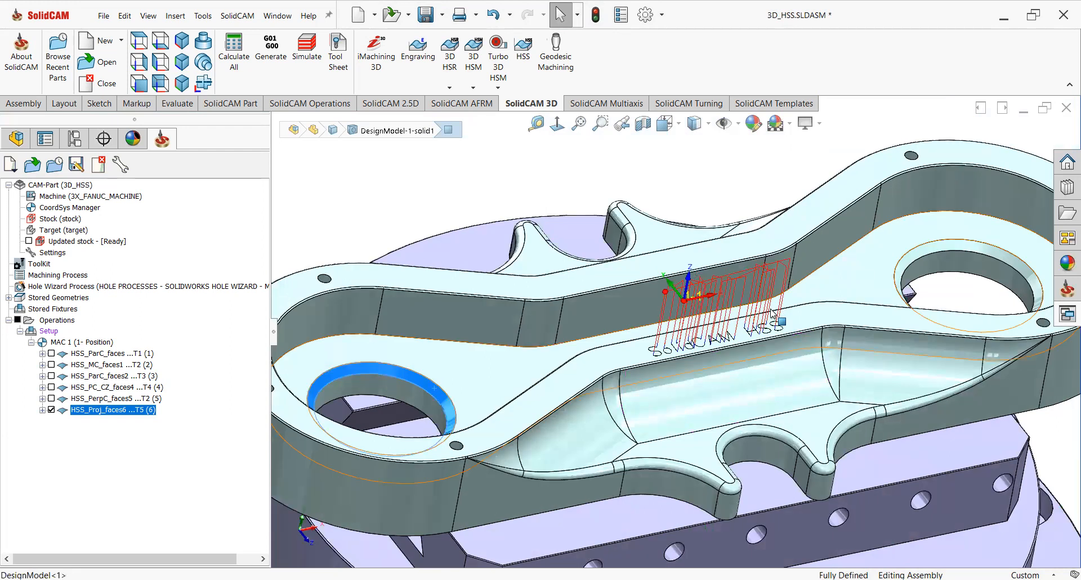
pyautogui.scroll(1, 773, 313)
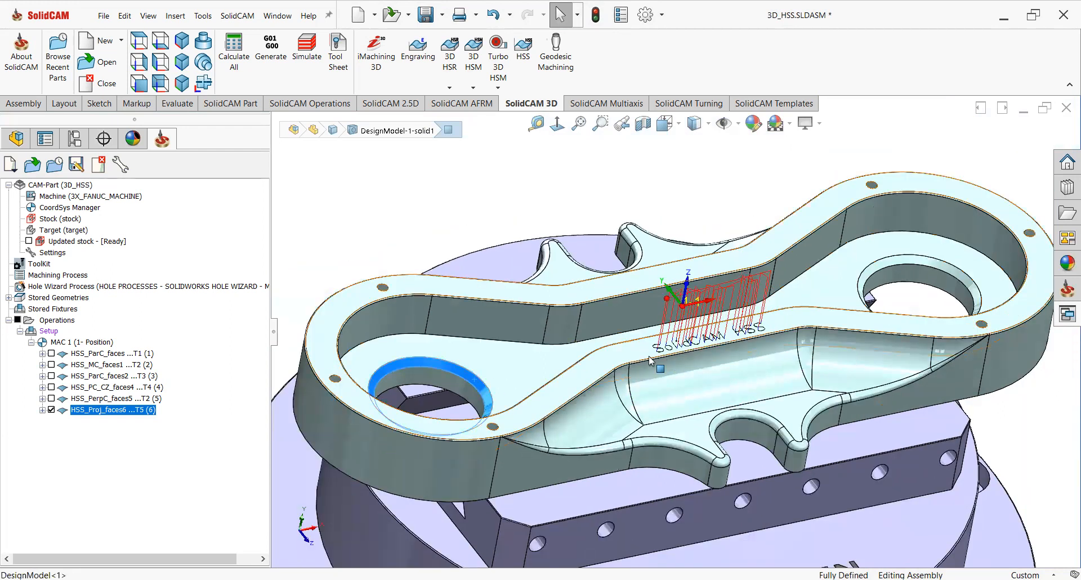
pyautogui.scroll(-2, 659, 359)
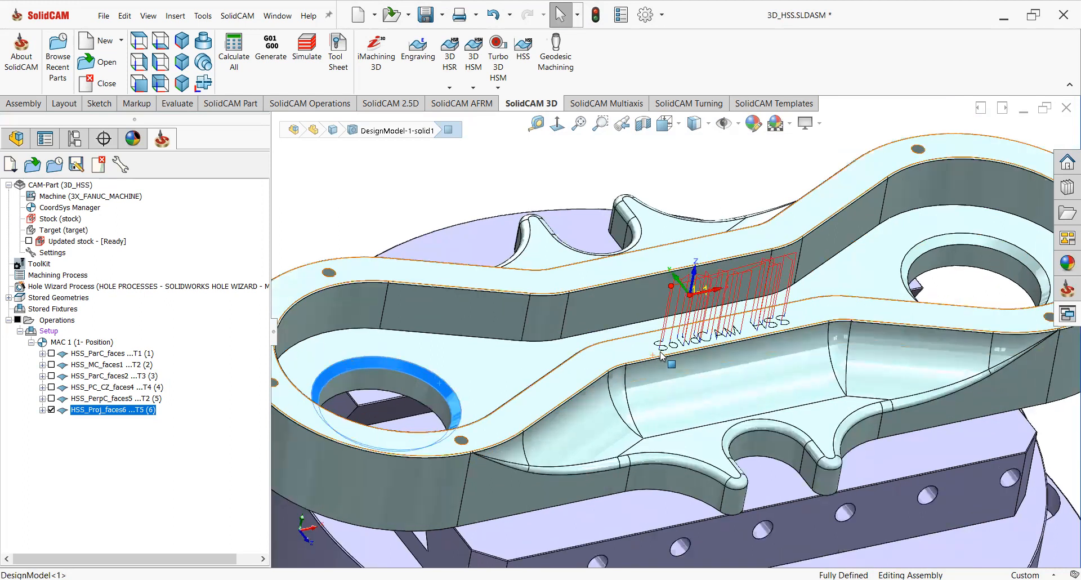
pyautogui.moveTo(756, 306); pyautogui.dragTo(742, 350, button='middle')
pyautogui.scroll(3, 693, 363)
pyautogui.scroll(3, 630, 367)
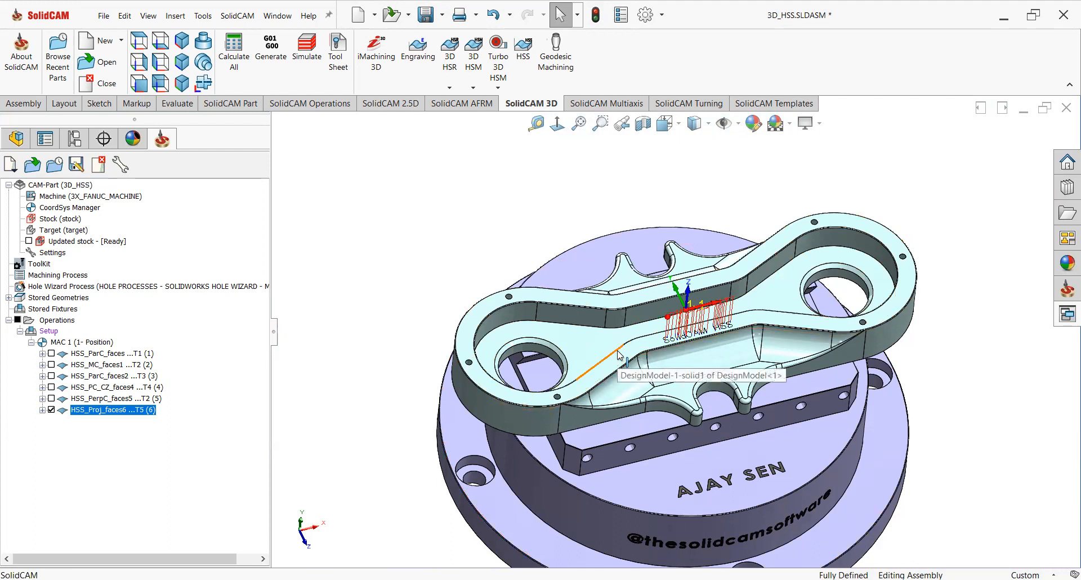
pyautogui.scroll(-3, 614, 356)
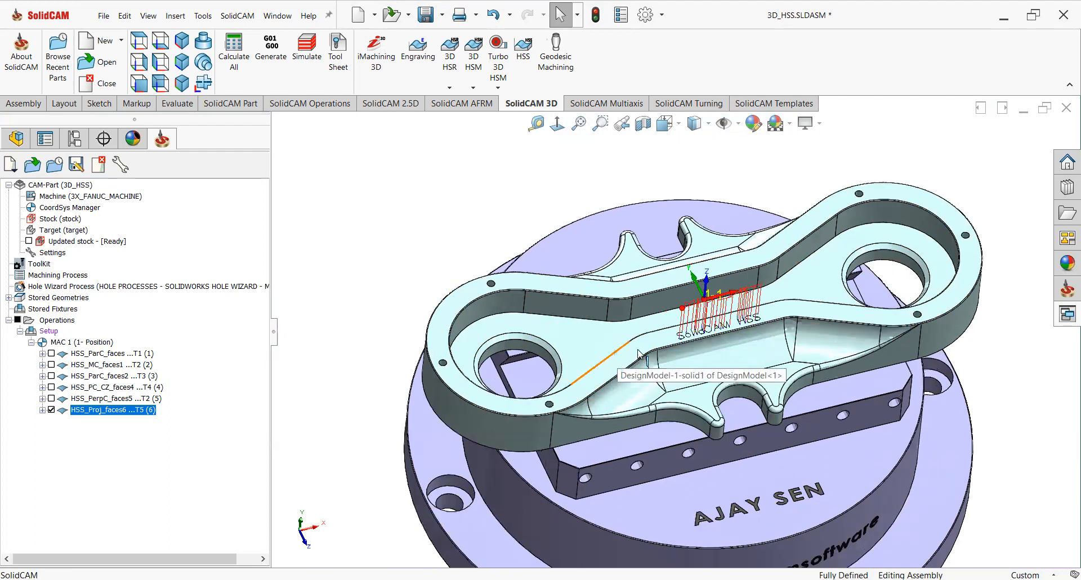